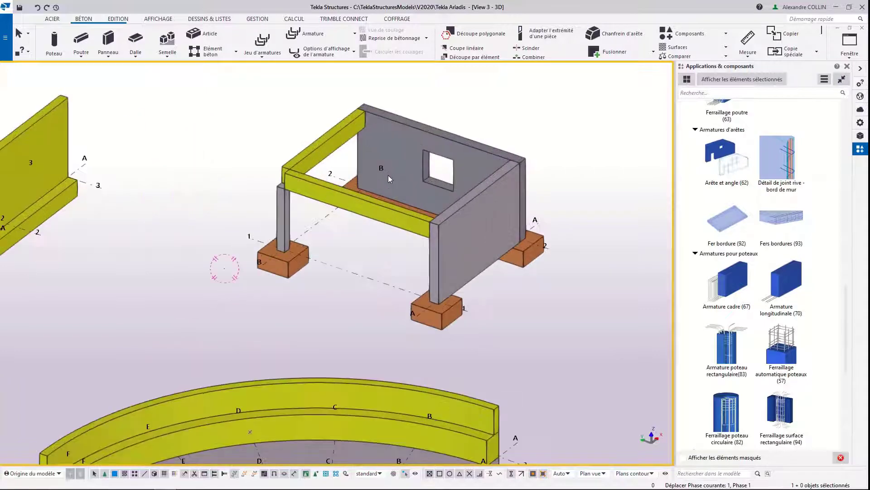
Step: Examine the concrete frame model and browse the catalogue's cast-in-place reinforcement components up to the favourites
scroll(414, 171, "up", 2)
middle_click_drag(415, 171, 377, 198)
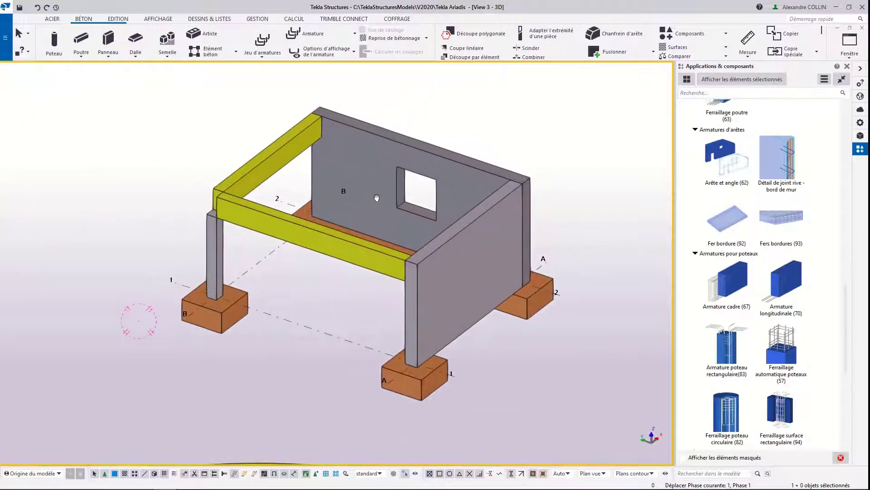
scroll(369, 205, "up", 2)
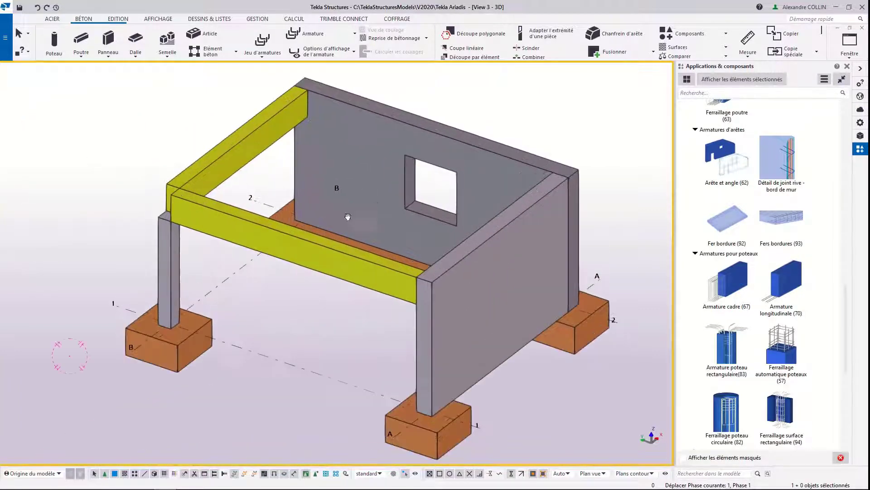
middle_click_drag(348, 218, 339, 243)
middle_click_drag(330, 301, 349, 270)
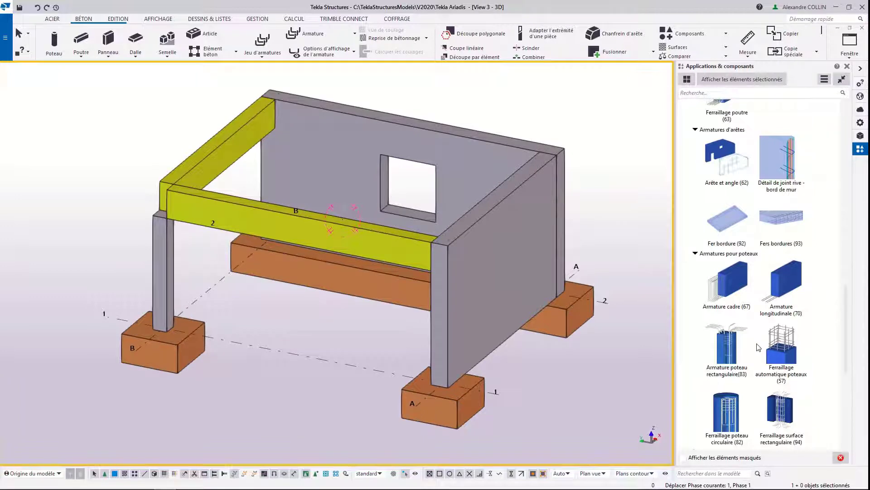
scroll(758, 346, "up", 1)
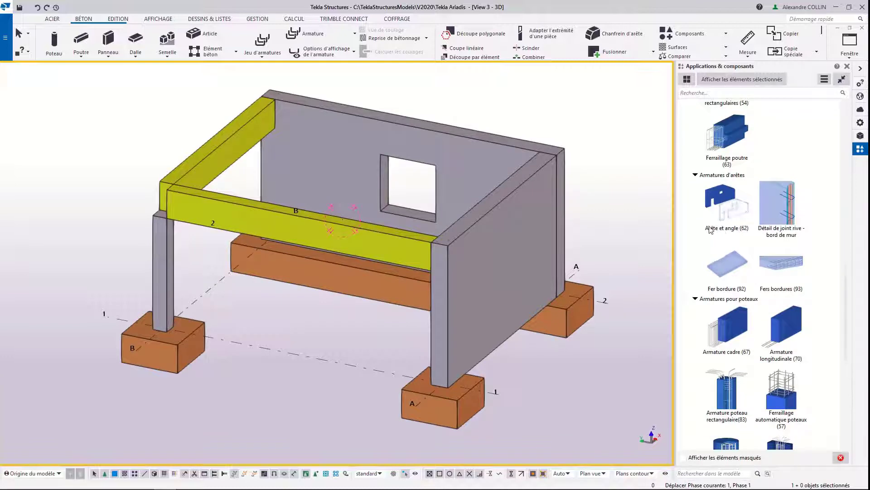
scroll(713, 229, "up", 1)
scroll(729, 195, "up", 1)
scroll(729, 195, "up", 12)
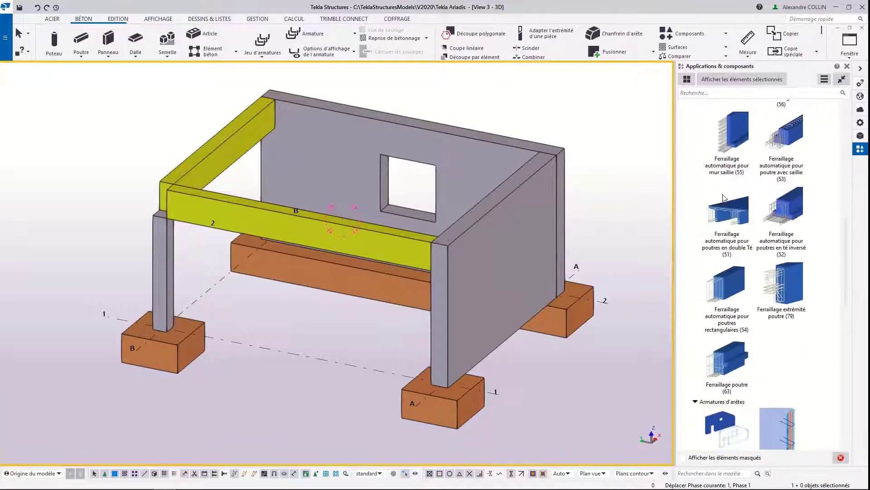
scroll(722, 199, "up", 1)
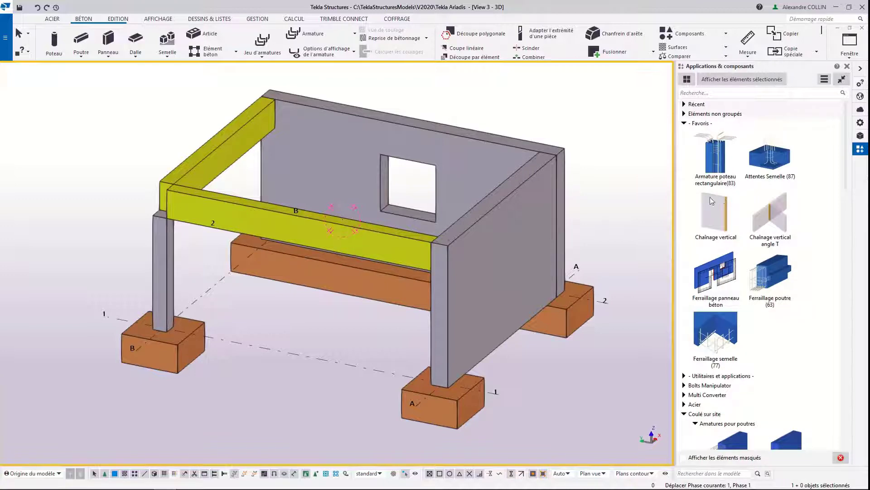
Step: Display the parts transparently and apply the Ferraillage semelle (77) component to the isolated footing at grid B-1
middle_click_drag(477, 241, 437, 236, "ctrl")
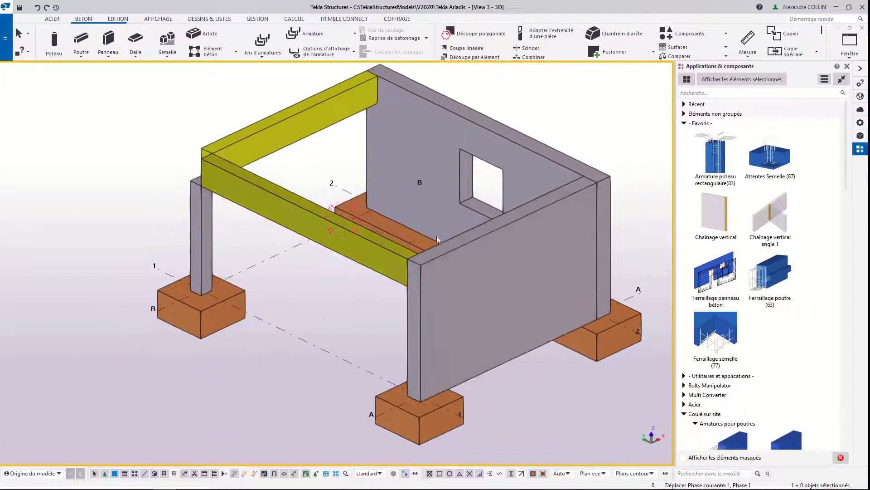
left_click(714, 336)
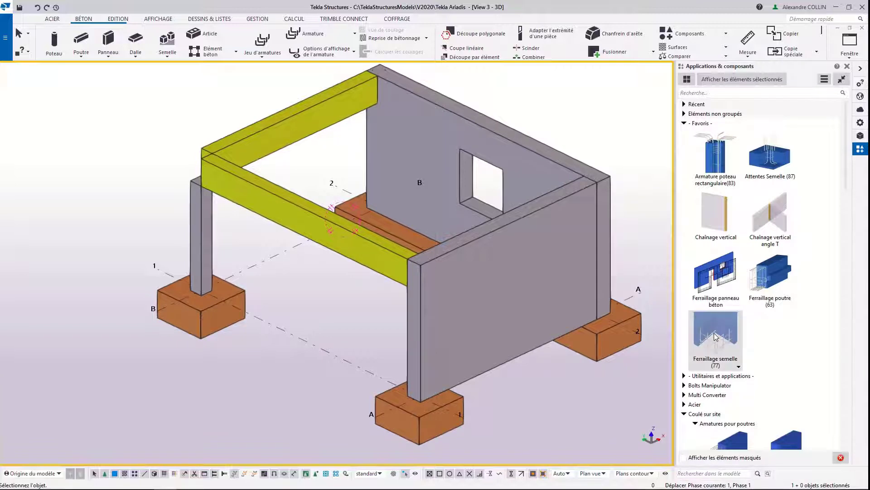
left_click(522, 288)
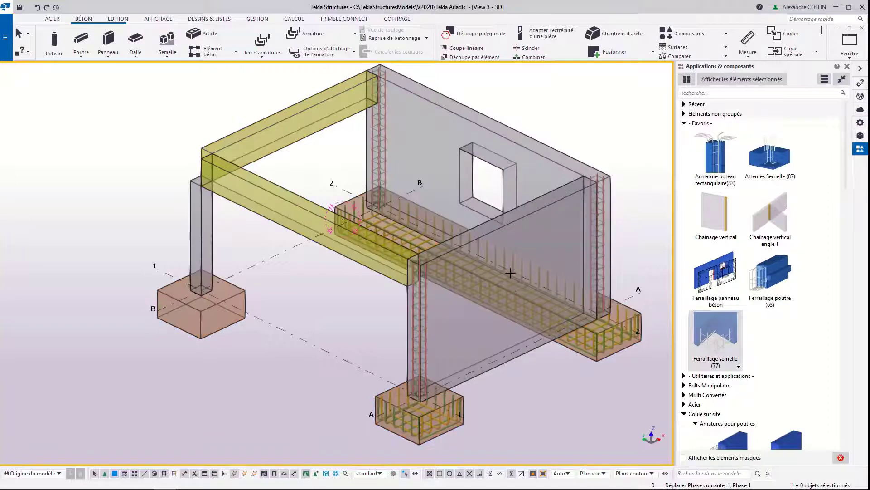
left_click(241, 292)
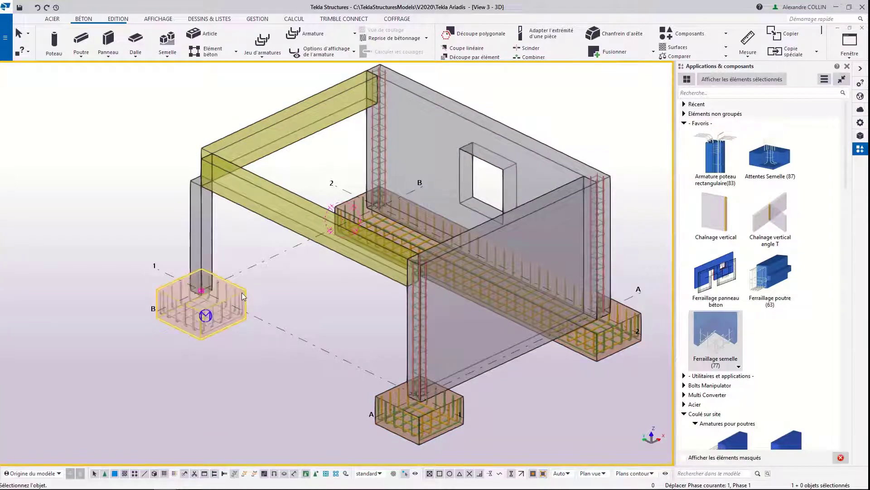
right_click(265, 291)
left_click(281, 298)
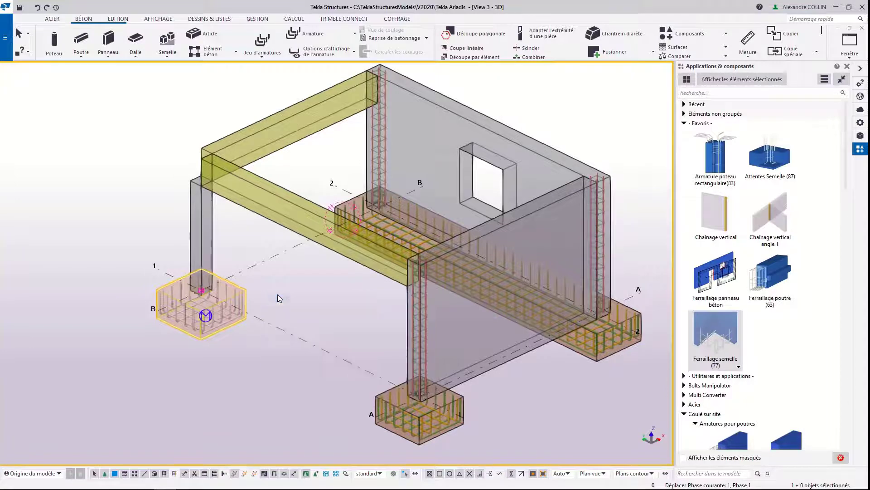
Step: Review the main and secondary bar settings of the B-1 footing's Ferraillage semelle (77) component, then close them unchanged
double_click(222, 313)
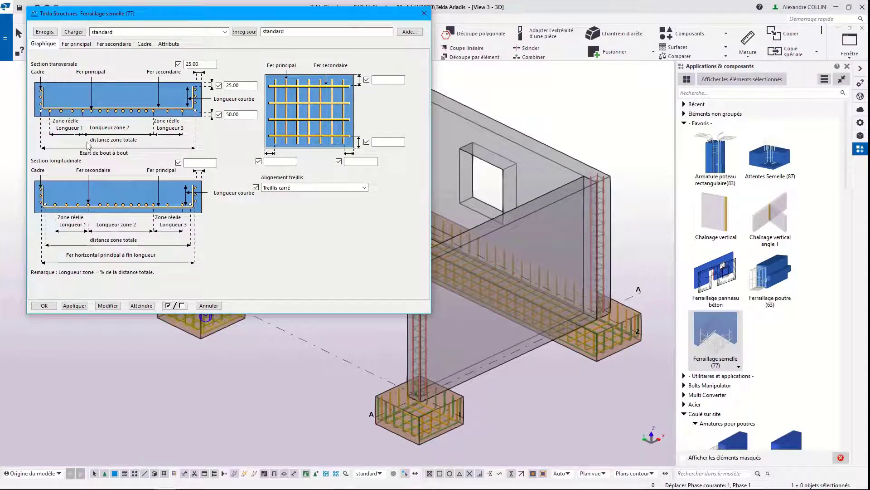
left_click(75, 44)
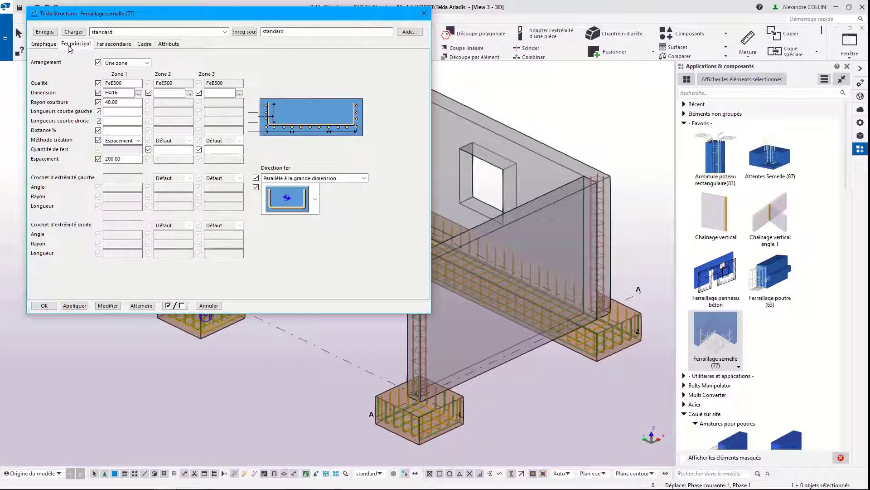
left_click(113, 44)
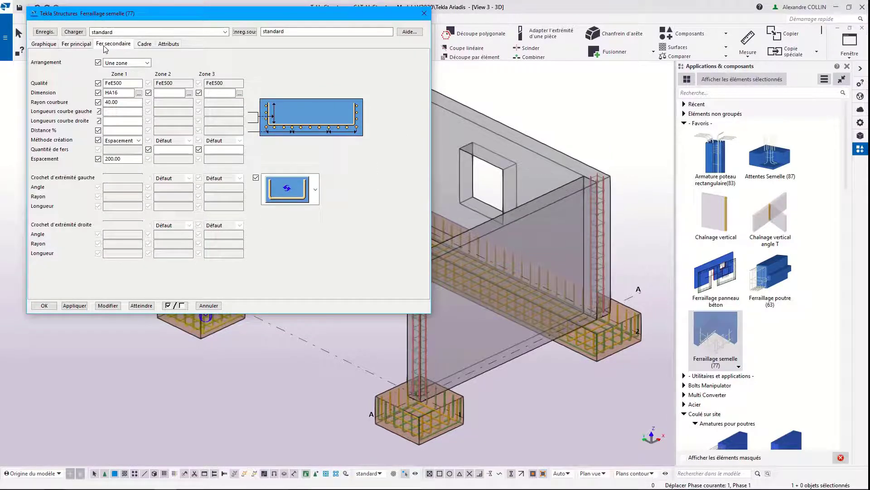
left_click(425, 13)
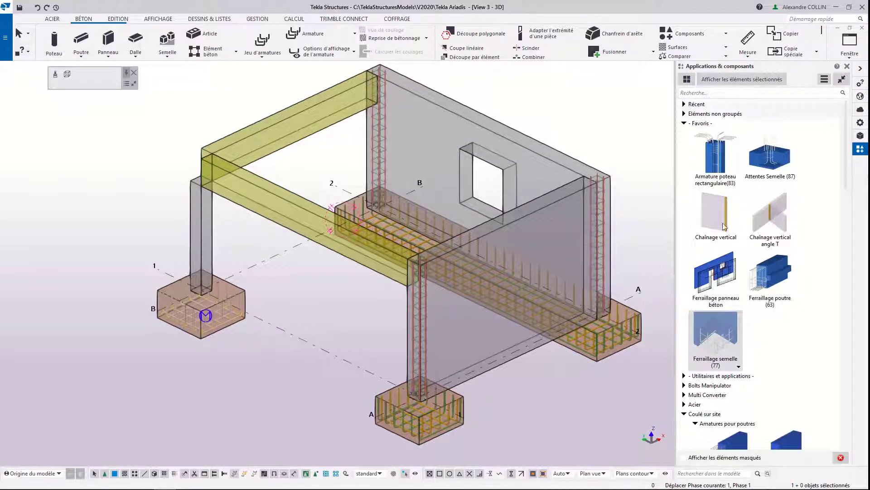
Step: Add starter bars to the isolated footing at grid B-1 with the Attentes Semelle (87) component
left_click(774, 160)
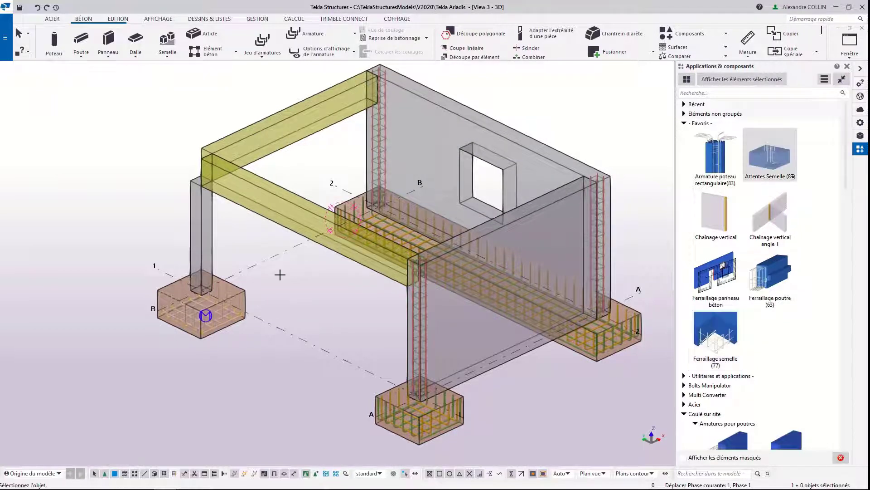
left_click(234, 285)
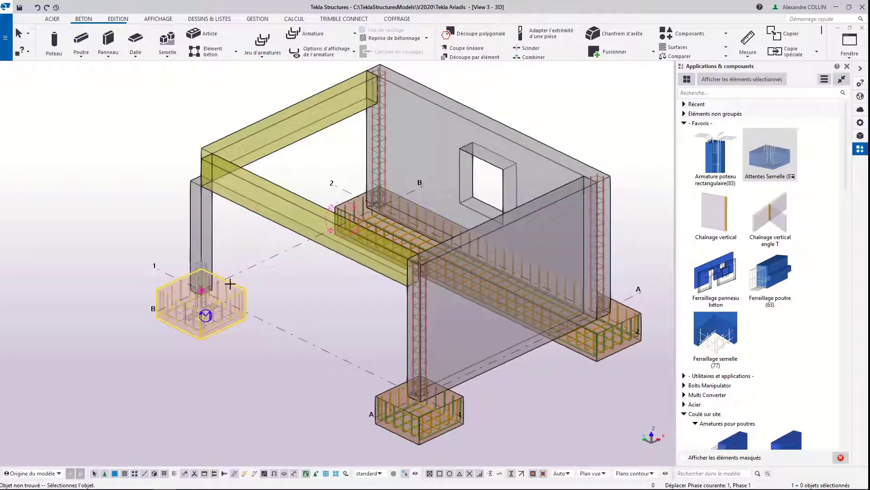
scroll(203, 279, "up", 5)
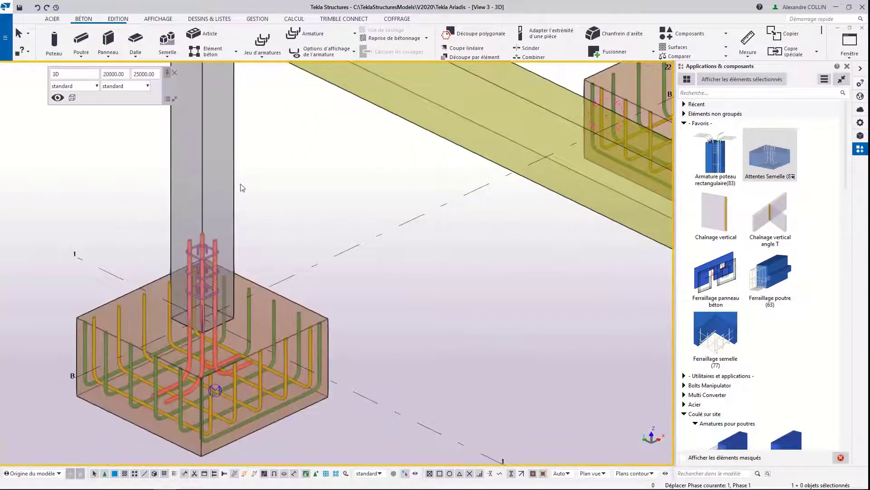
Step: Reinforce the rectangular column above the B-1 footing with the Armature poteau rectangulaire (83) component
left_click(716, 154)
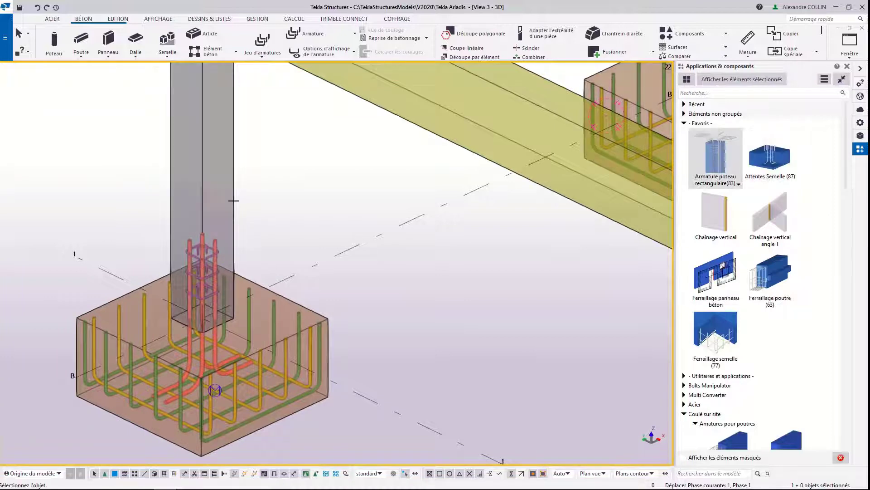
left_click(234, 201)
middle_click_drag(236, 147, 254, 222)
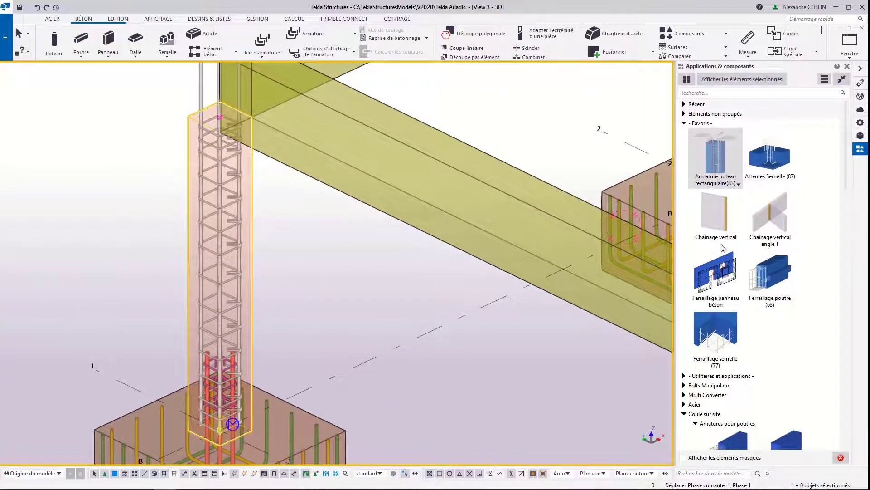
Step: Reinforce the front beam along grid line 1 with the Ferraillage poutre (63) component
left_click(754, 285)
middle_click_drag(320, 93, 304, 164)
left_click(304, 164)
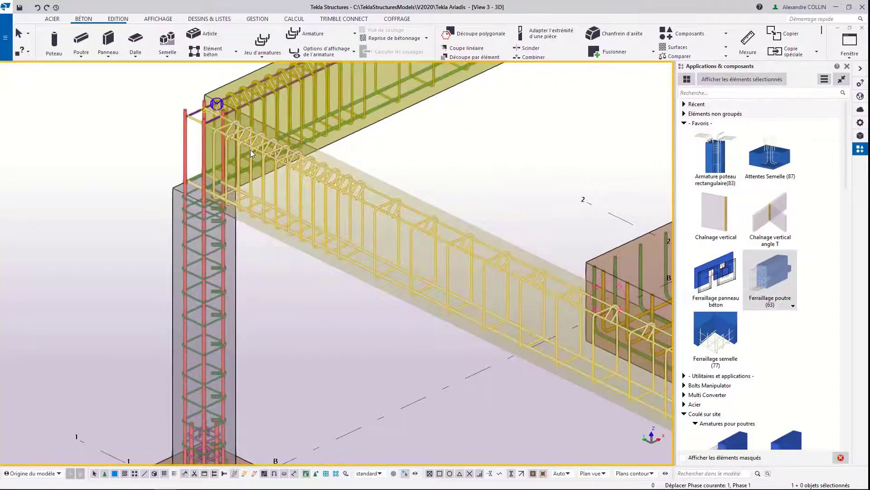
Step: Review the parameters of the front beam's Ferraillage poutre (63) component and close them unchanged
middle_click_drag(295, 132, 252, 154)
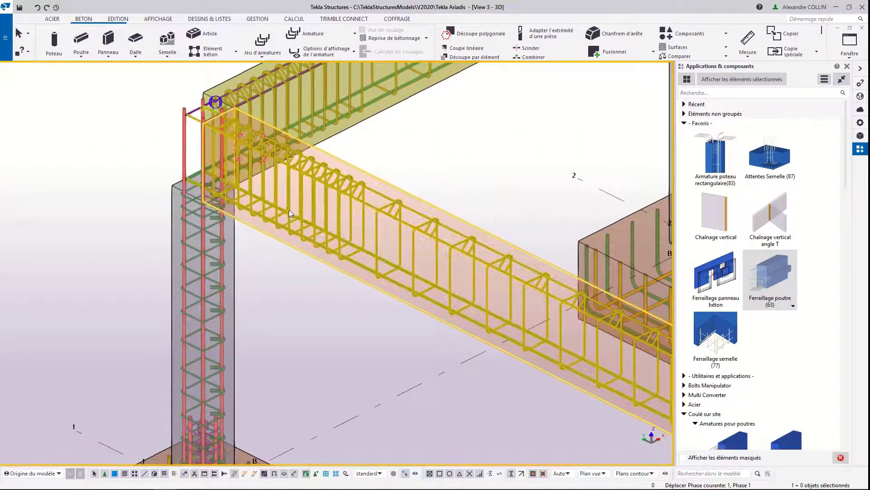
double_click(290, 210)
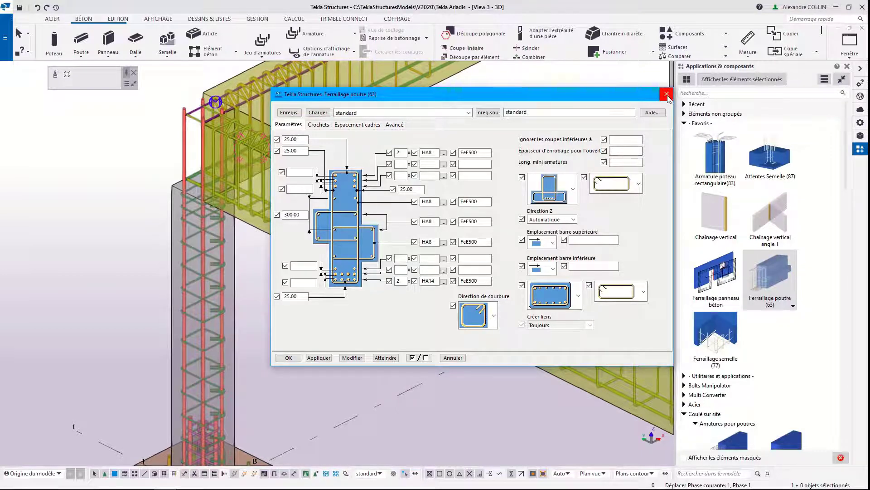
left_click(667, 95)
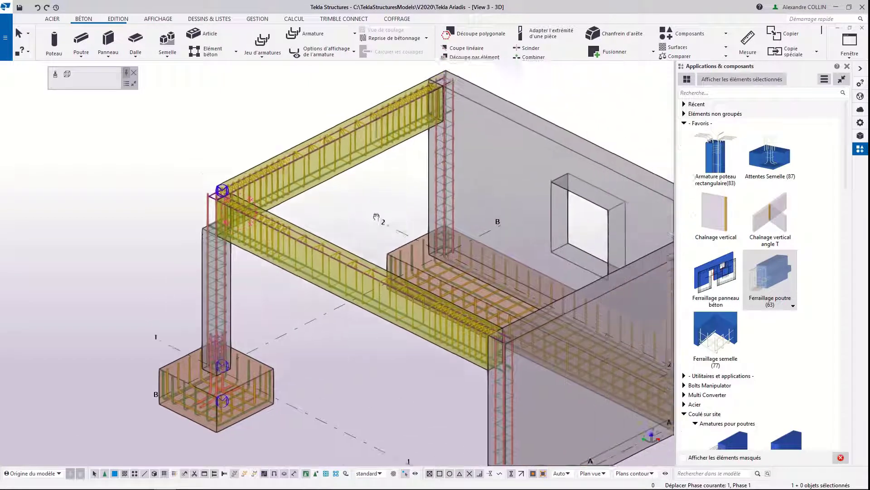
Step: Reinforce the wall with the window opening using the Ferraillage panneau béton component and check its bars closely
middle_click_drag(376, 216, 260, 232)
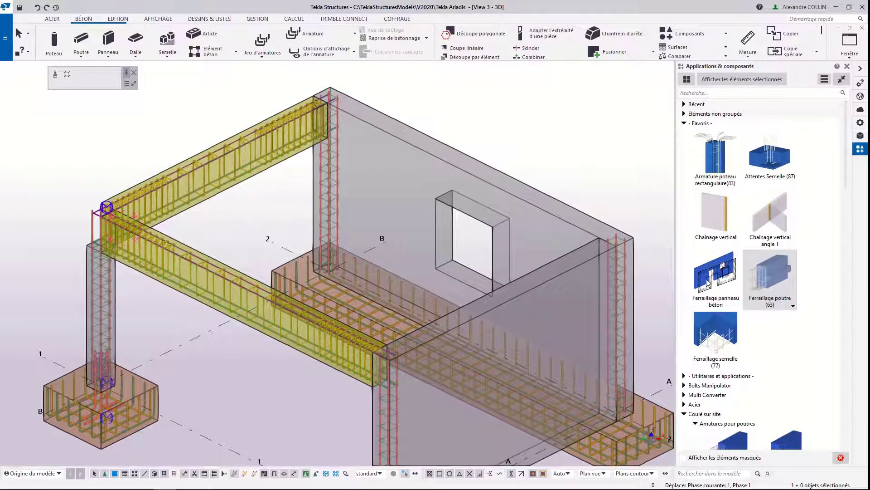
left_click(712, 279)
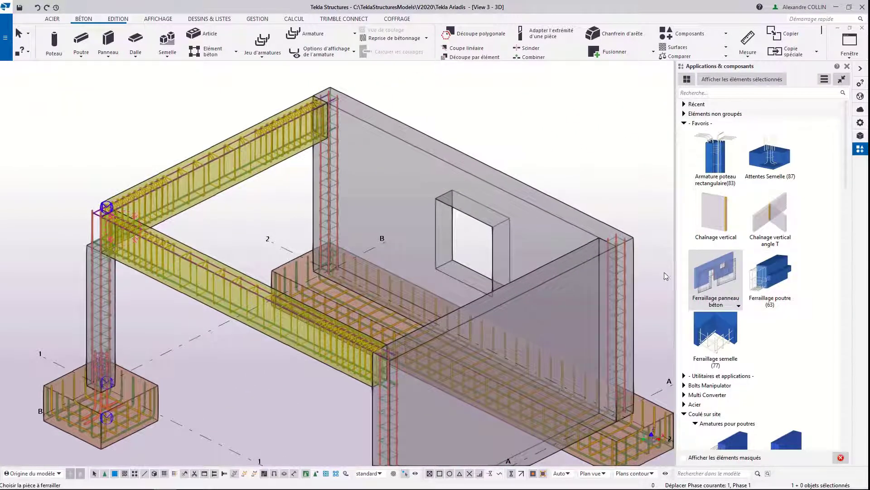
left_click(486, 220)
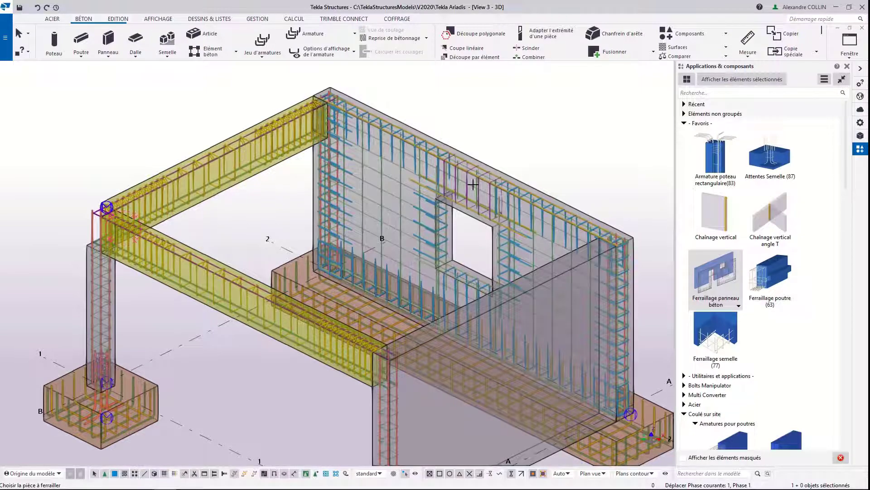
scroll(381, 130, "up", 5)
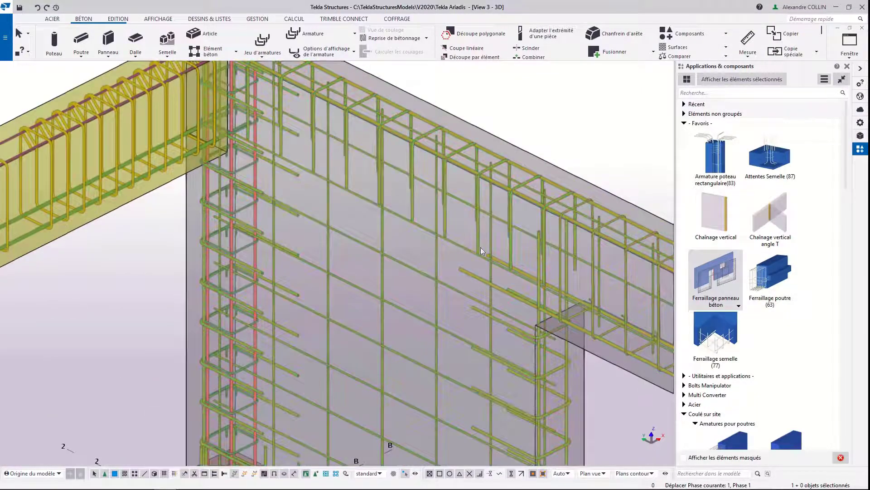
scroll(365, 245, "down", 5)
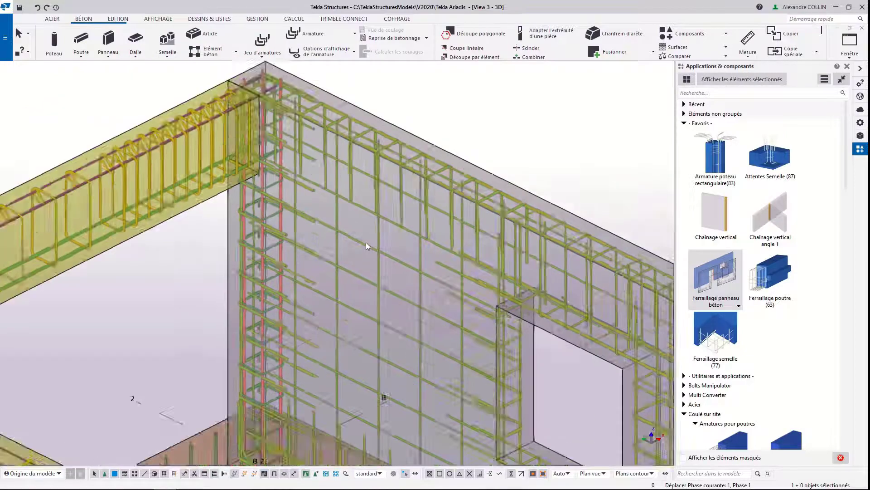
Step: Create a U-shaped transverse rebar set along the bottom and both long sides of the retaining wall's footing
scroll(367, 230, "down", 1)
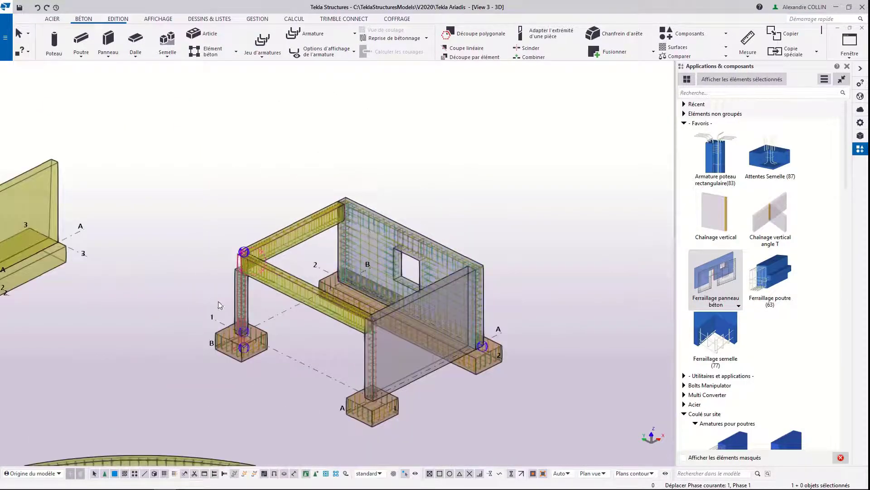
middle_click_drag(205, 304, 342, 236)
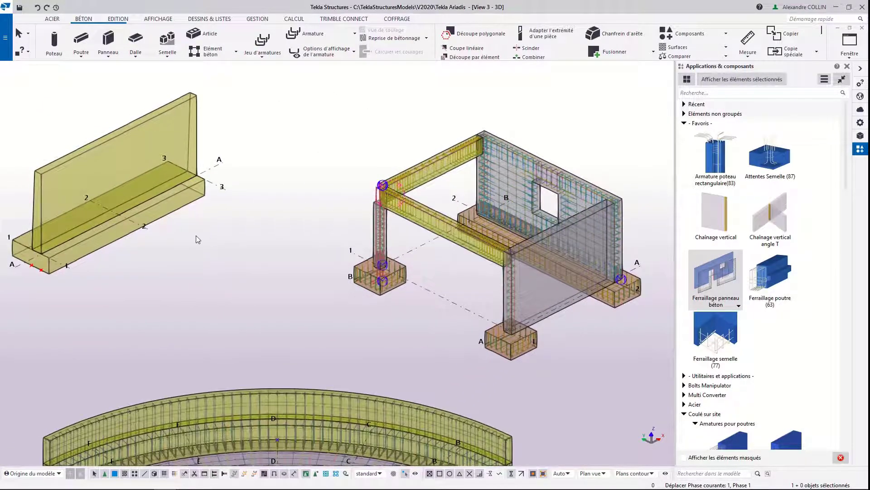
middle_click_drag(122, 213, 287, 331)
scroll(183, 366, "up", 2)
scroll(193, 368, "up", 1)
mouse_move(241, 364)
middle_mouse_down("ctrl")
mouse_move(285, 304)
mouse_move(272, 322)
middle_mouse_up("ctrl")
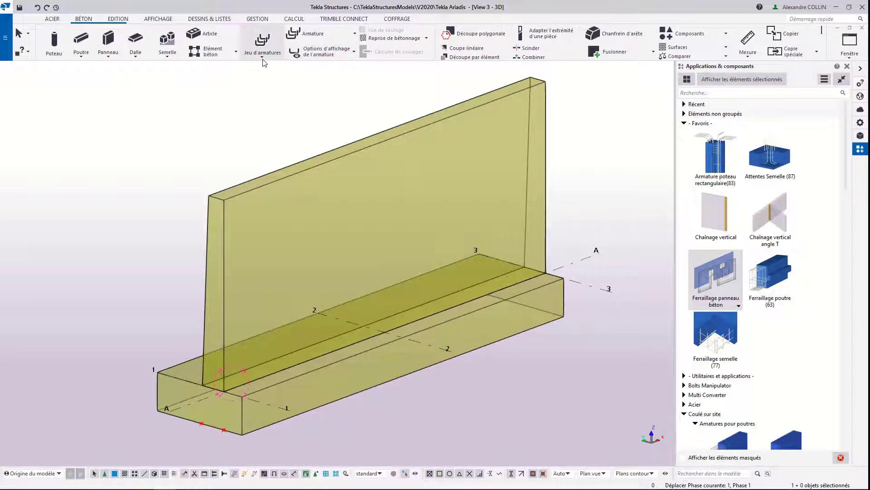
left_click(263, 56)
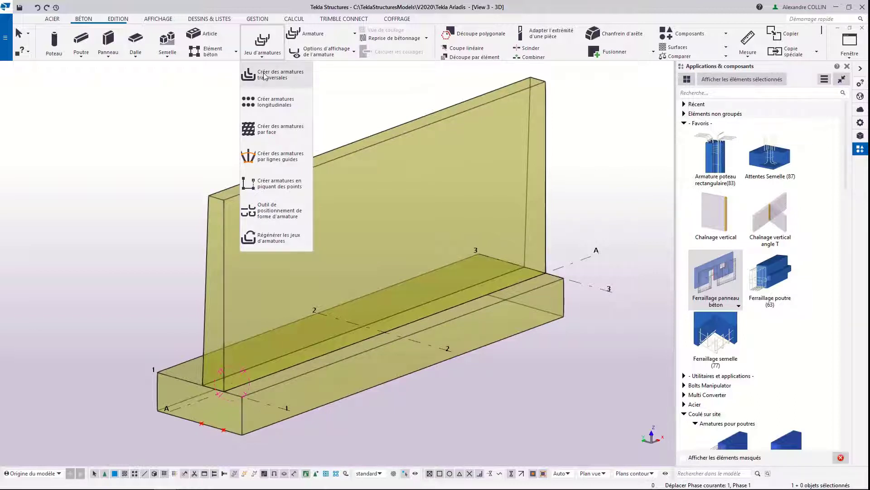
left_click(264, 77)
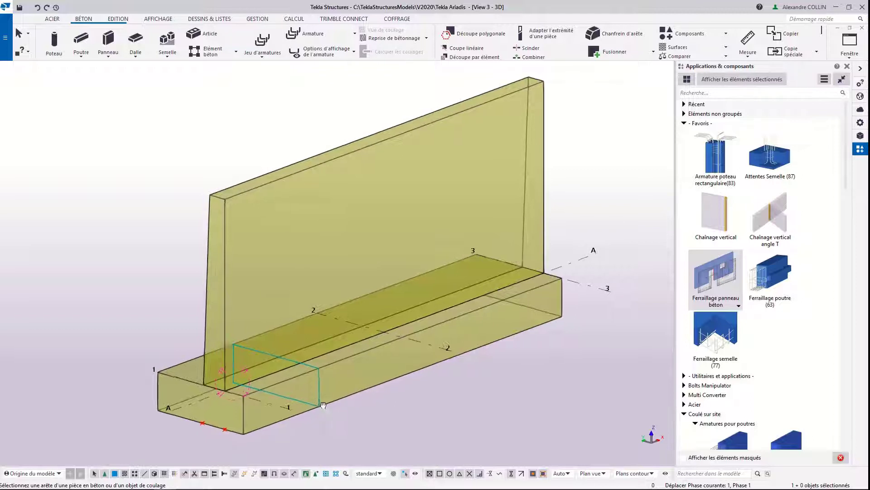
mouse_move(323, 404)
middle_mouse_down("ctrl")
mouse_move(346, 408)
mouse_move(336, 410)
middle_mouse_up("ctrl")
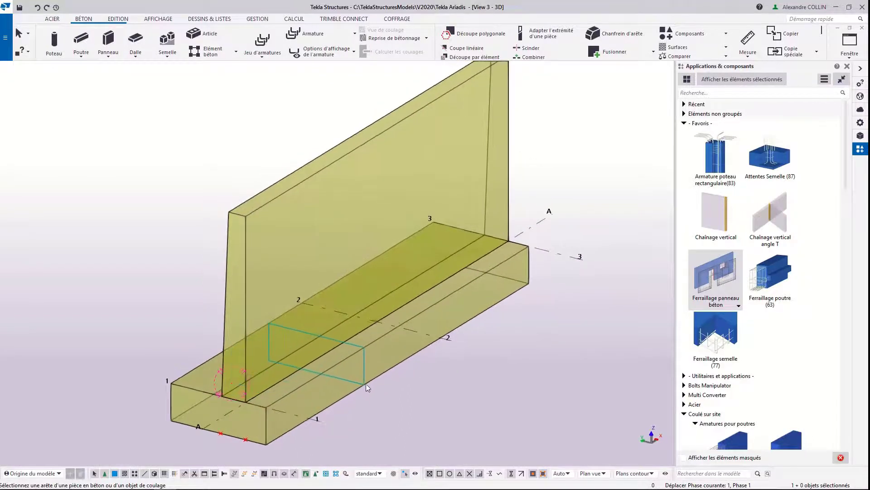
left_click(347, 358)
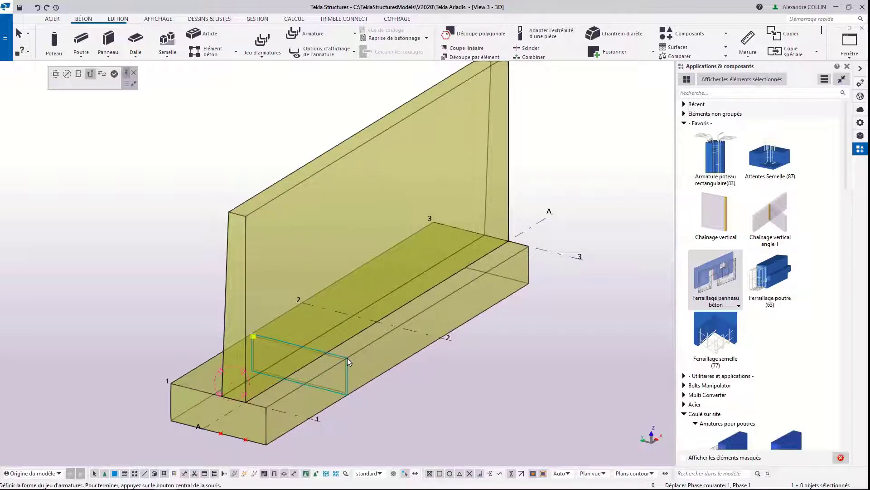
scroll(313, 392, "up", 2)
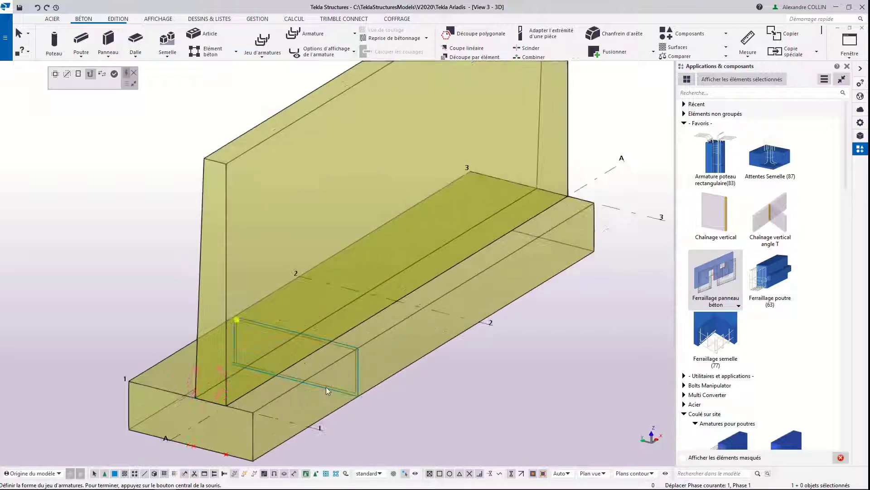
left_click(355, 380)
left_click(336, 386)
middle_click(435, 390)
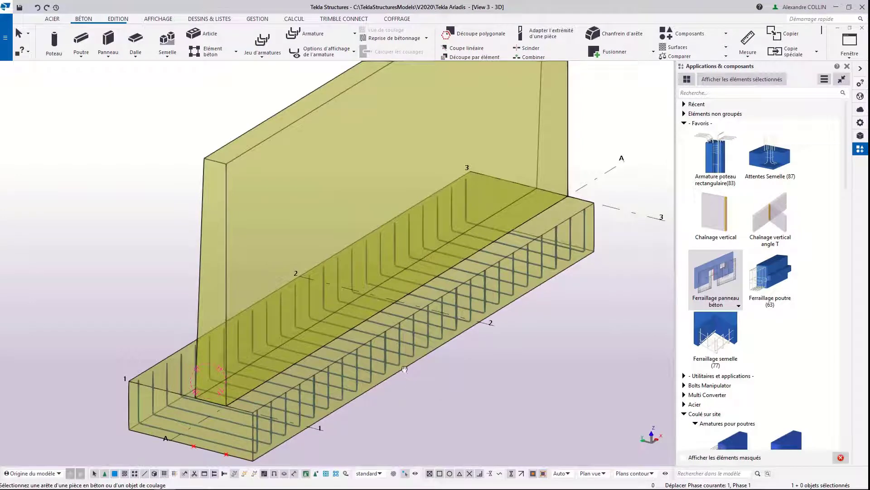
middle_click_drag(432, 385, 428, 373)
key("Escape")
Step: Choose the FeE500 HA12 principal bar for the footing's transverse rebar set, then deselect the set without applying the change
left_click(382, 351)
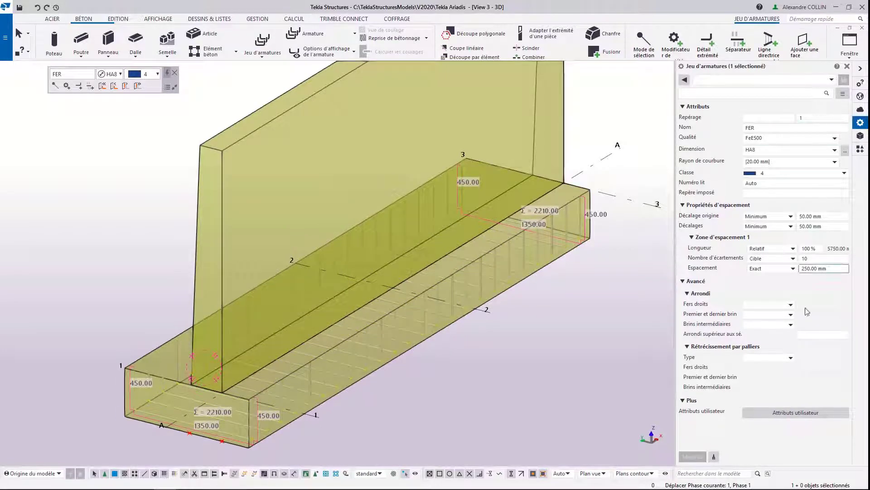
left_click(845, 151)
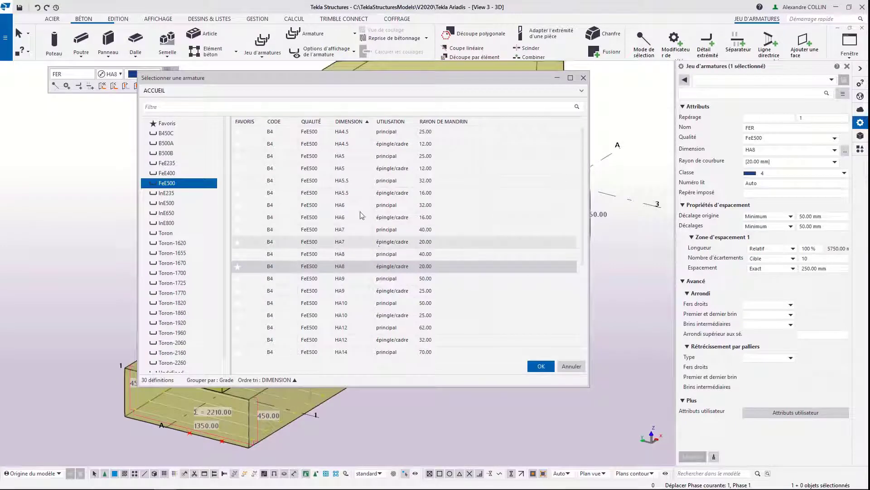
left_click(348, 327)
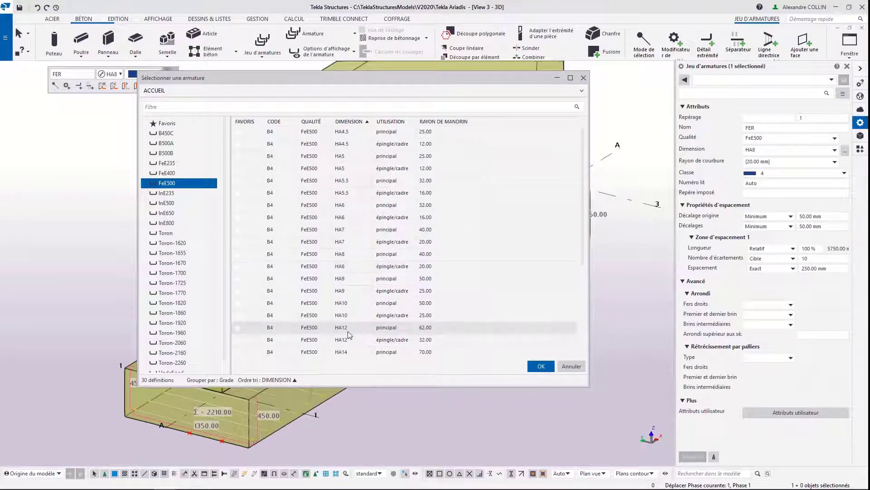
left_click(541, 365)
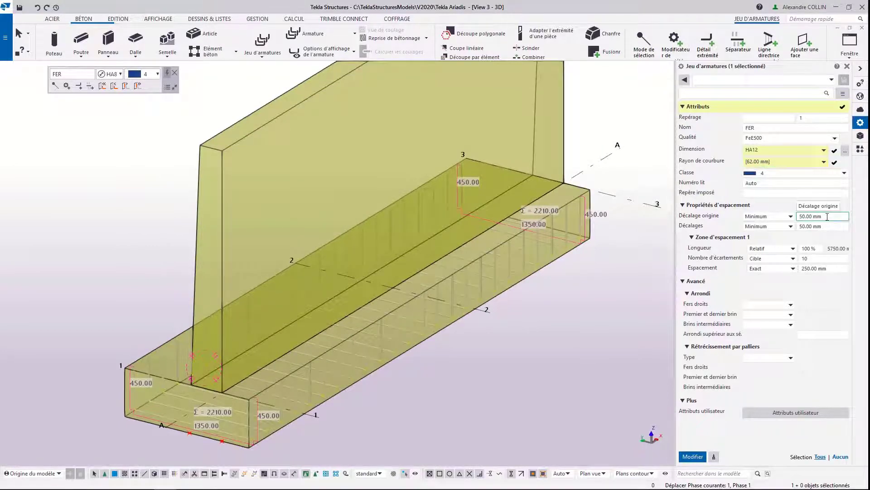
left_click(833, 258)
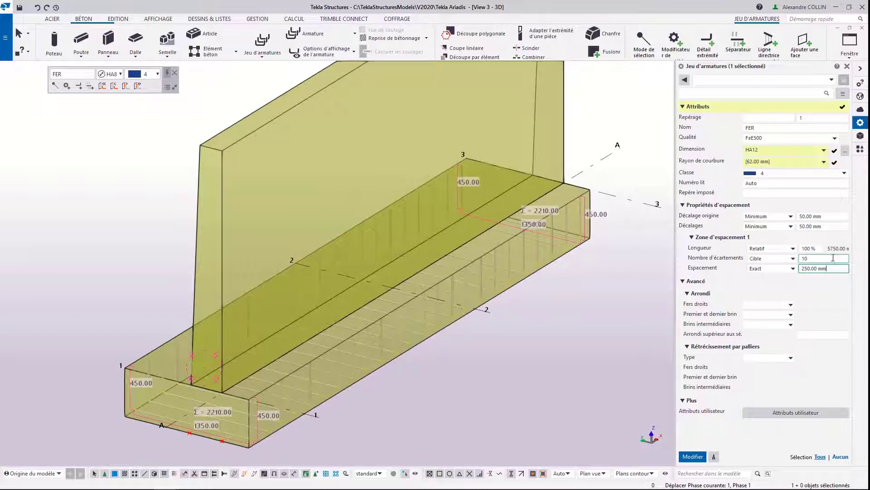
type("10")
left_click(456, 368)
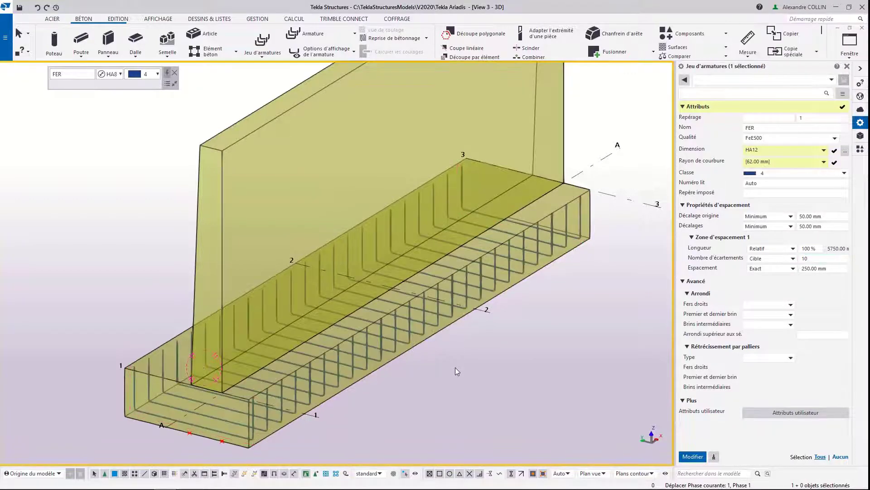
Step: Create a longitudinal rebar set on the bottom face of the retaining wall's footing
middle_click_drag(199, 242, 203, 183)
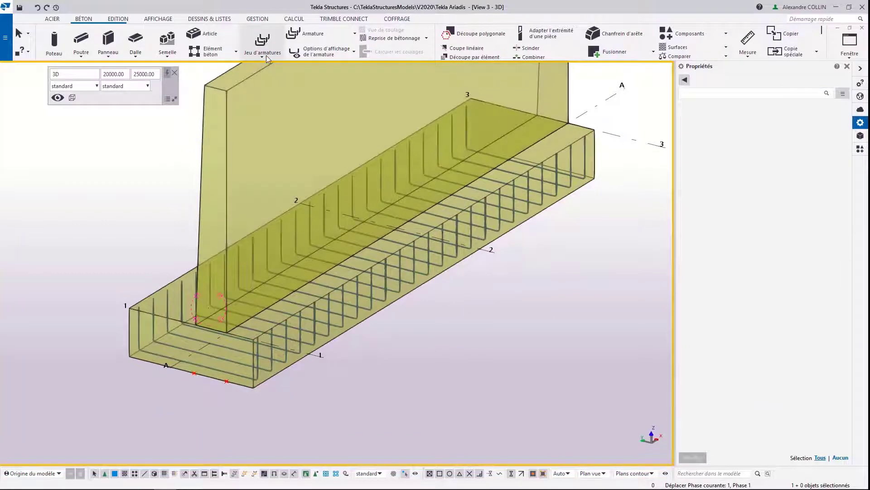
left_click(263, 53)
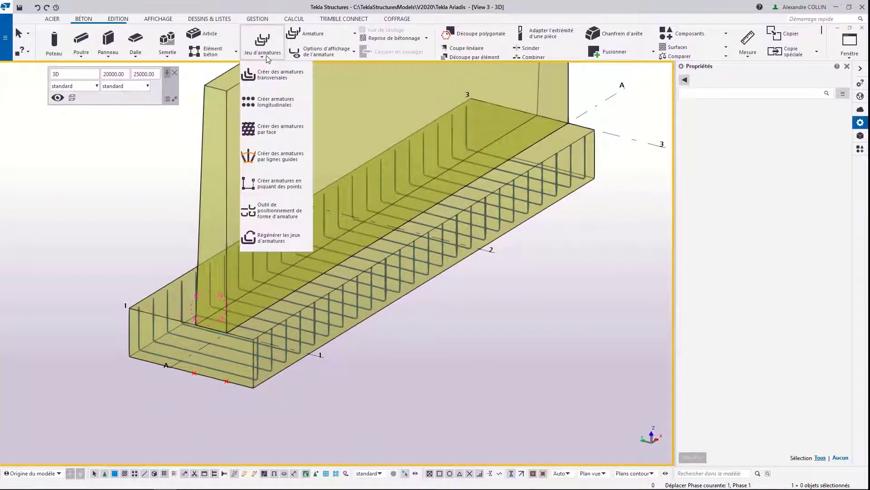
left_click(266, 104)
scroll(230, 365, "up", 5)
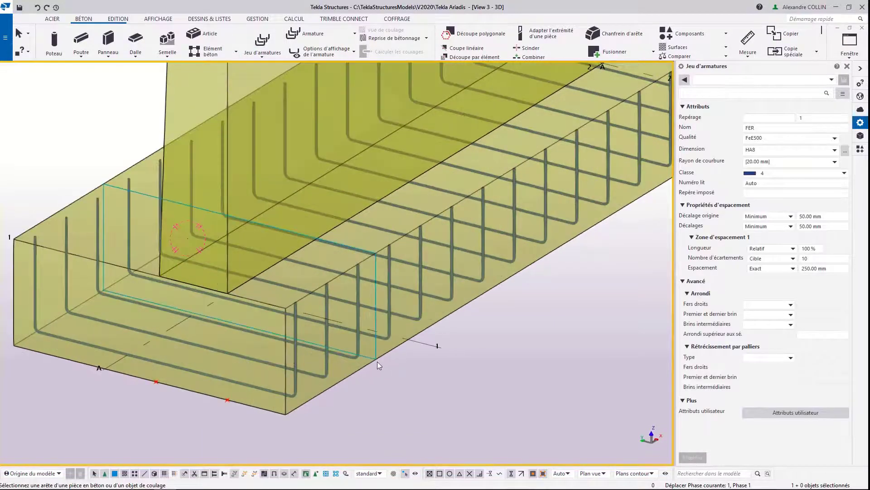
left_click(377, 355)
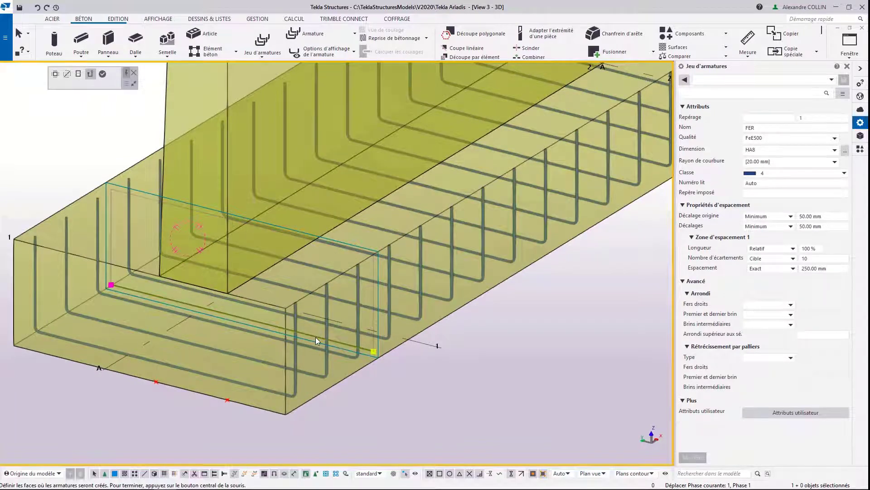
middle_click(315, 337)
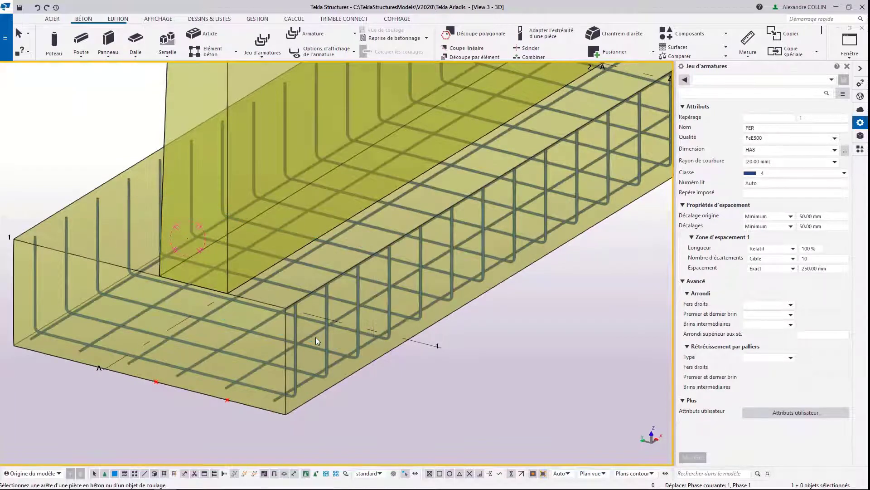
Step: Load the saved Filants properties and apply them to the footing's longitudinal rebar set
middle_click_drag(131, 340, 186, 314)
left_click(165, 306)
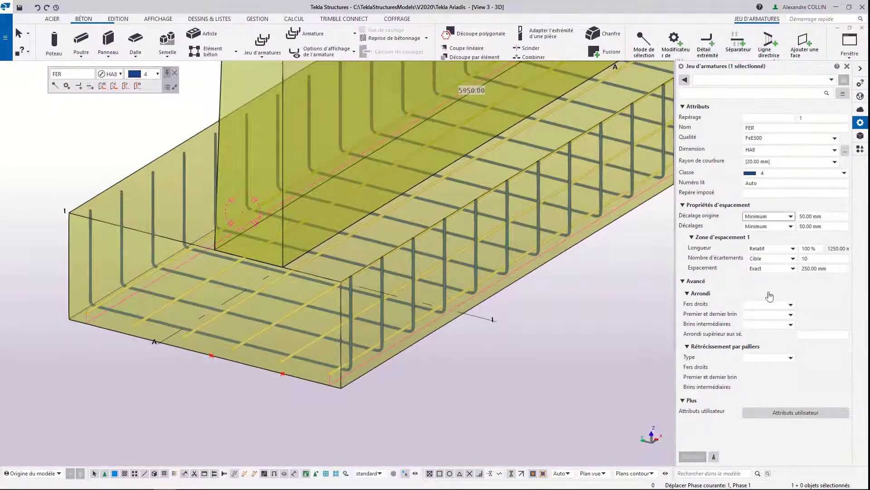
left_click(832, 79)
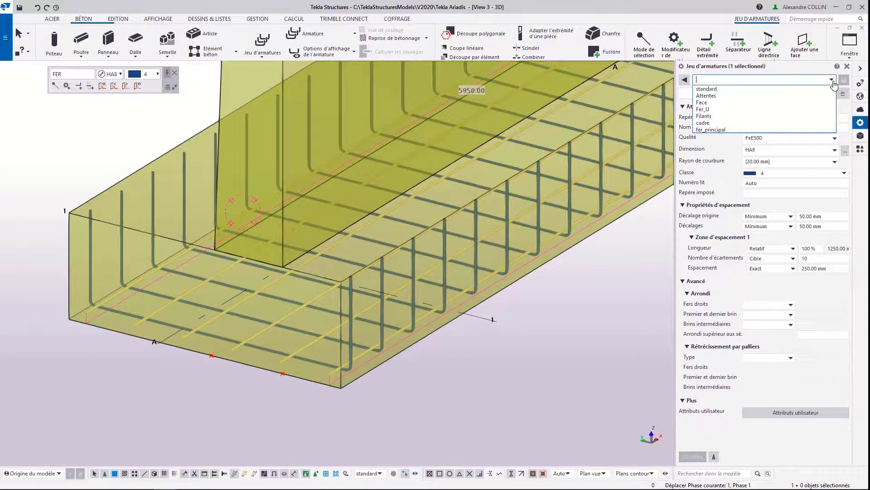
left_click(774, 116)
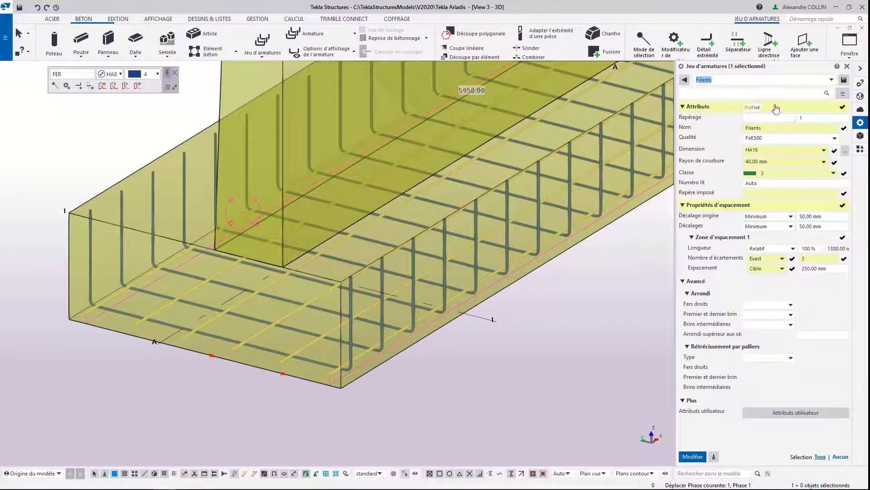
left_click(692, 456)
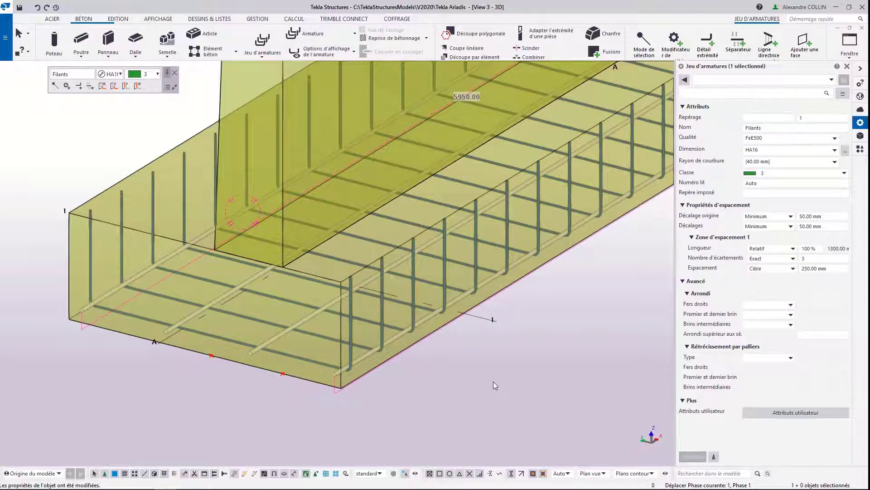
left_click(830, 268)
left_click_drag(824, 258, 786, 255)
left_click(456, 366)
Step: Outline an inverted-U bar shape by points around the top of the wall stem at grid line 1, with a front leg about 705 mm long
scroll(285, 288, "down", 4)
middle_click_drag(306, 195, 295, 360)
scroll(240, 248, "down", 3)
mouse_move(240, 249)
middle_mouse_down("ctrl")
mouse_move(277, 231)
mouse_move(288, 255)
mouse_move(290, 239)
mouse_move(311, 237)
mouse_move(313, 257)
middle_mouse_up("ctrl")
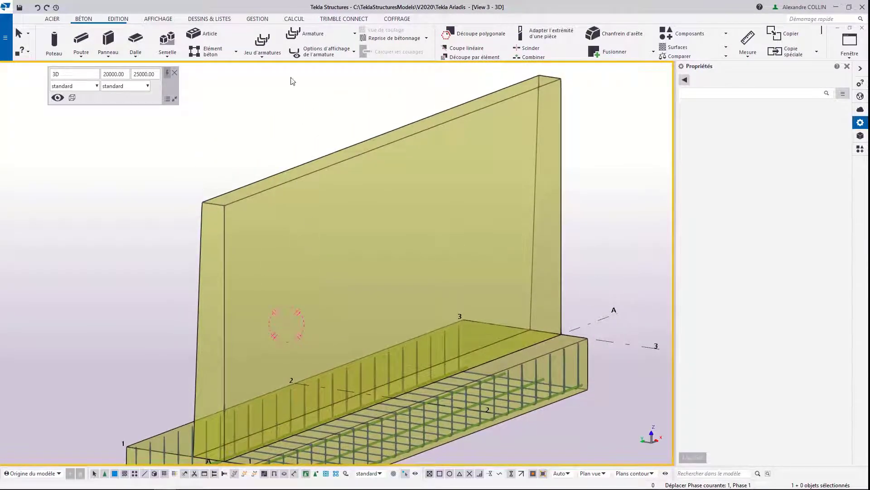
left_click(262, 58)
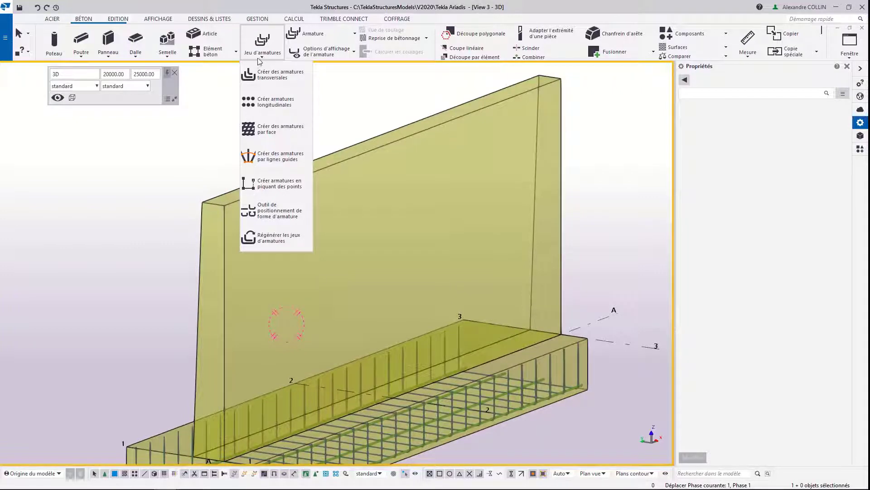
left_click(253, 185)
scroll(200, 195, "up", 5)
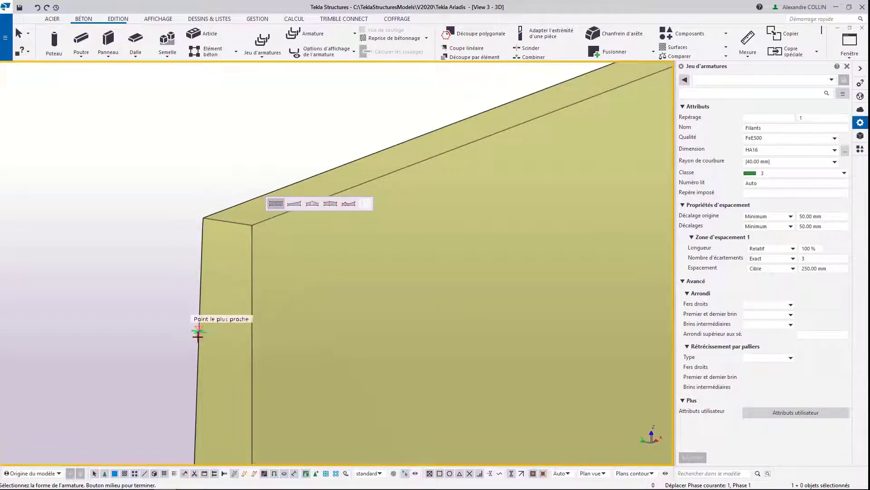
left_click(198, 358)
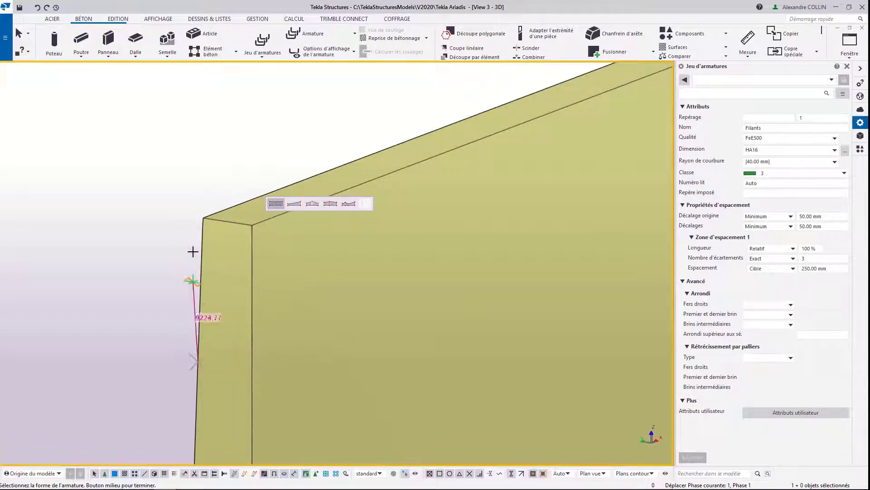
left_click(202, 218)
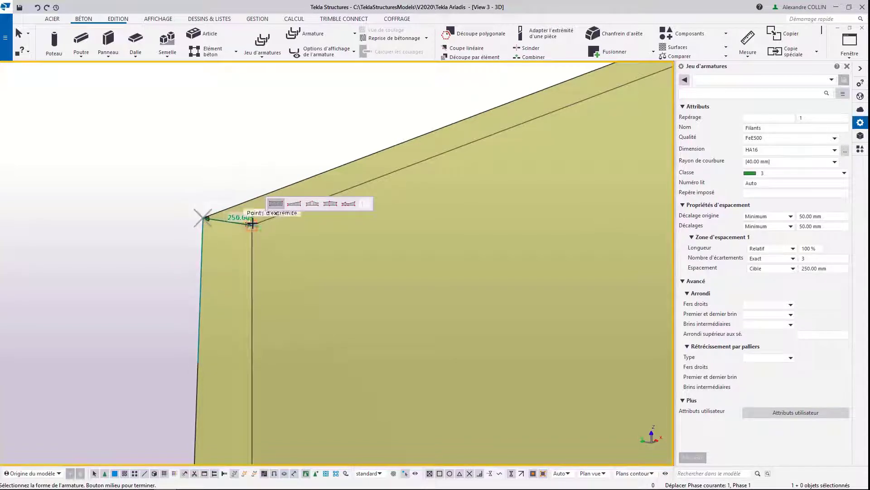
left_click(251, 225)
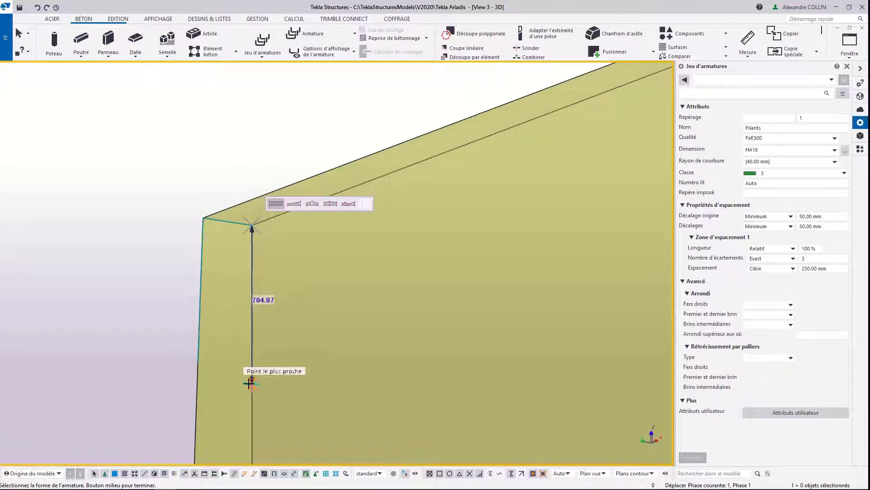
left_click(249, 383)
middle_click(140, 213)
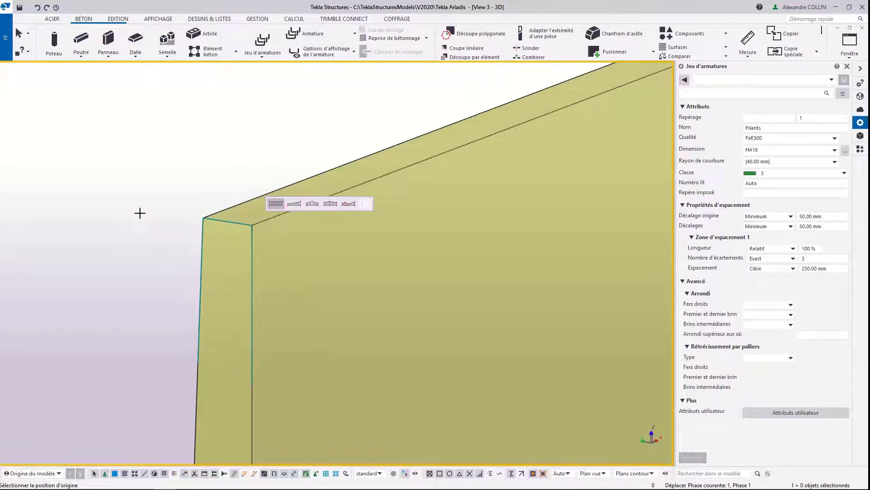
Step: Distribute the inverted-U bars along the top of the wall stem from its grid line 1 end to its grid line 3 end
left_click(246, 225)
scroll(243, 301, "down", 4)
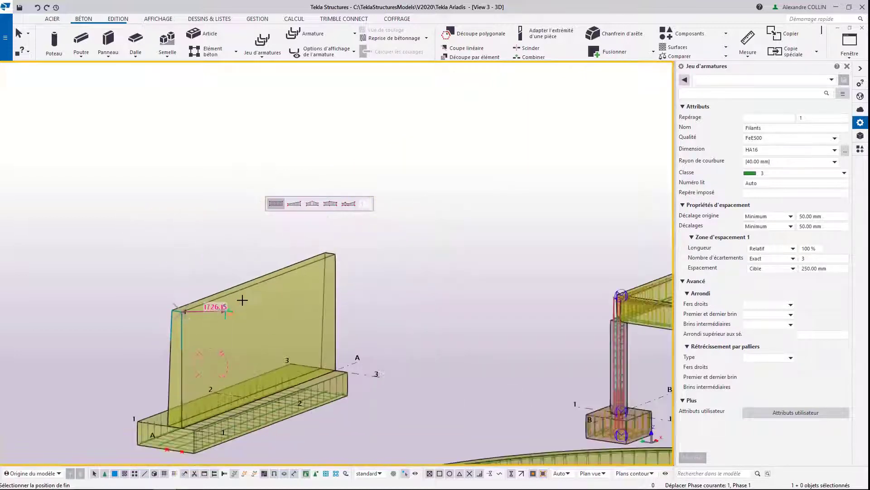
left_click(336, 255)
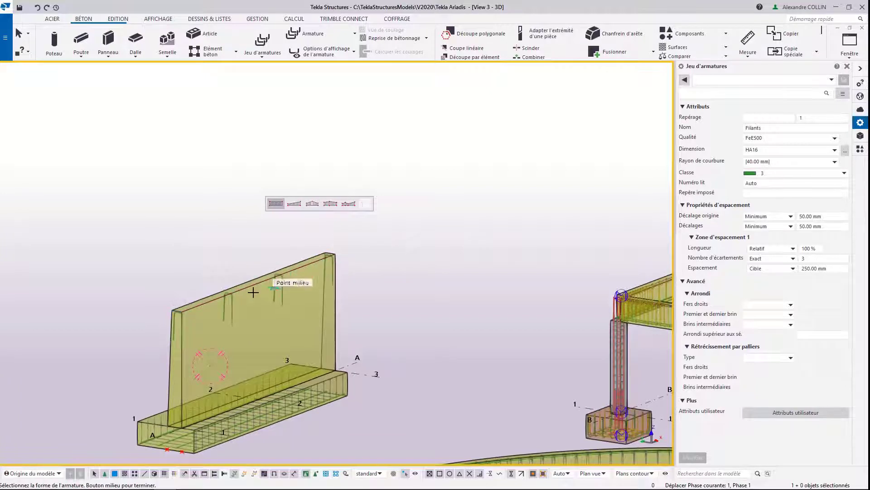
middle_click_drag(196, 311, 219, 287)
scroll(218, 287, "up", 2)
key("Escape")
Step: Load the saved Fer_U properties and apply them to the inverted-U rebar set along the top of the wall stem
scroll(236, 266, "up", 1)
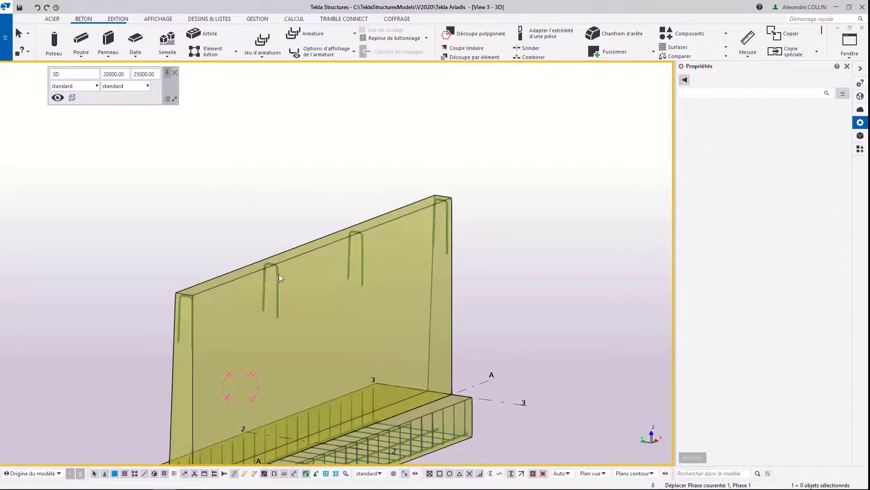
left_click(277, 289)
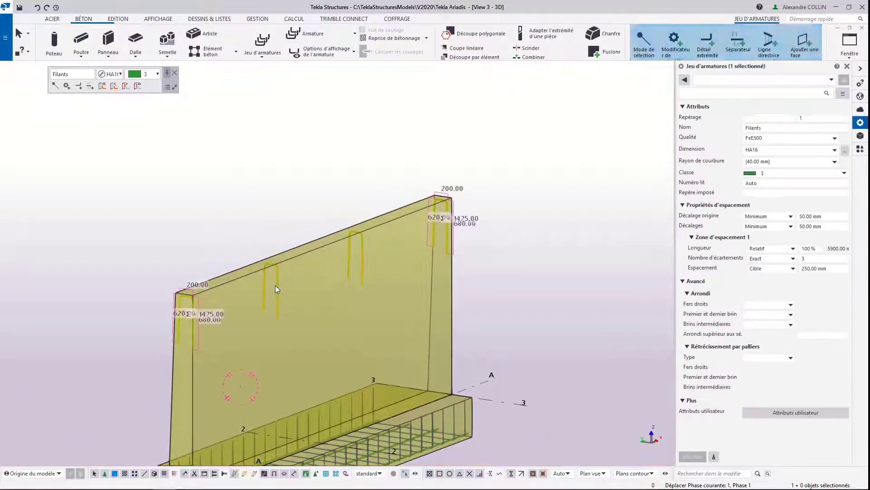
left_click(831, 80)
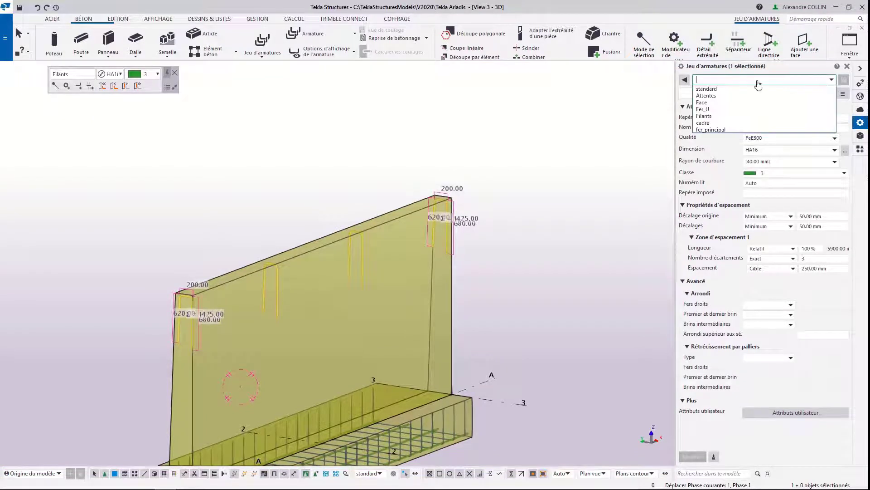
left_click(714, 109)
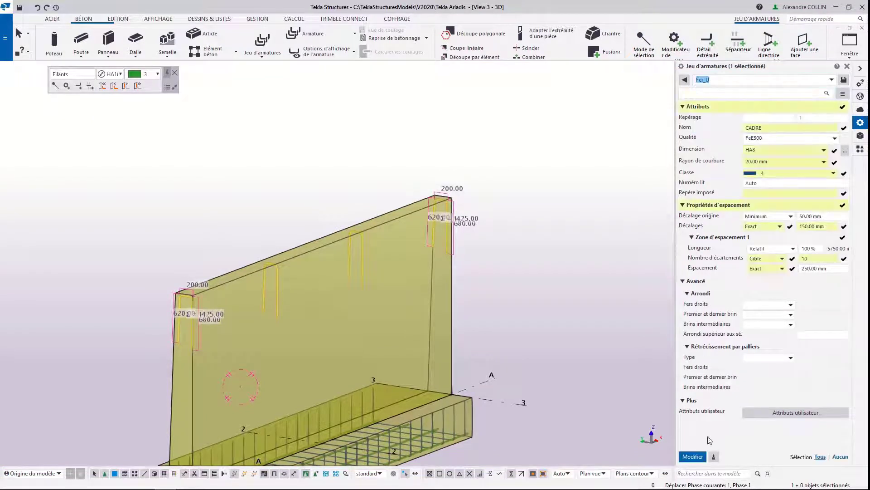
left_click(692, 456)
left_click(393, 279)
Step: Arrange the 3D view and the Elevation soutenement view side by side
middle_click_drag(203, 296, 145, 279)
scroll(210, 295, "up", 3)
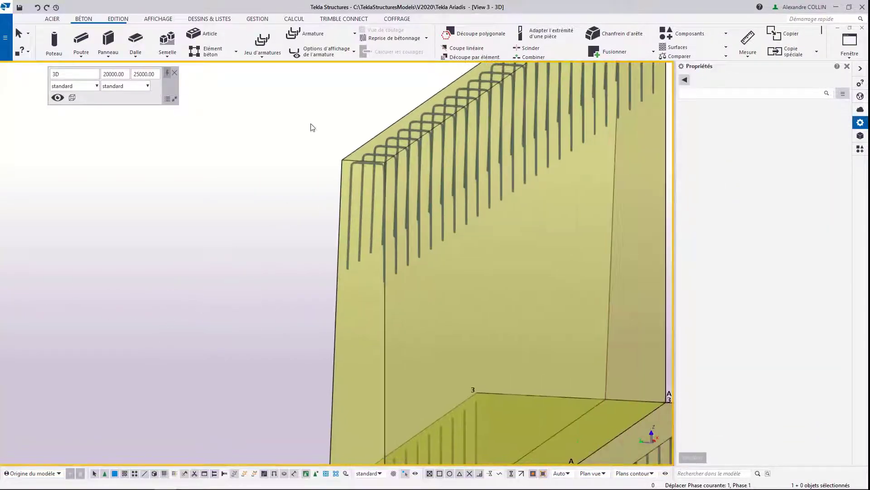
scroll(430, 133, "up", 2)
middle_click_drag(430, 133, 418, 170)
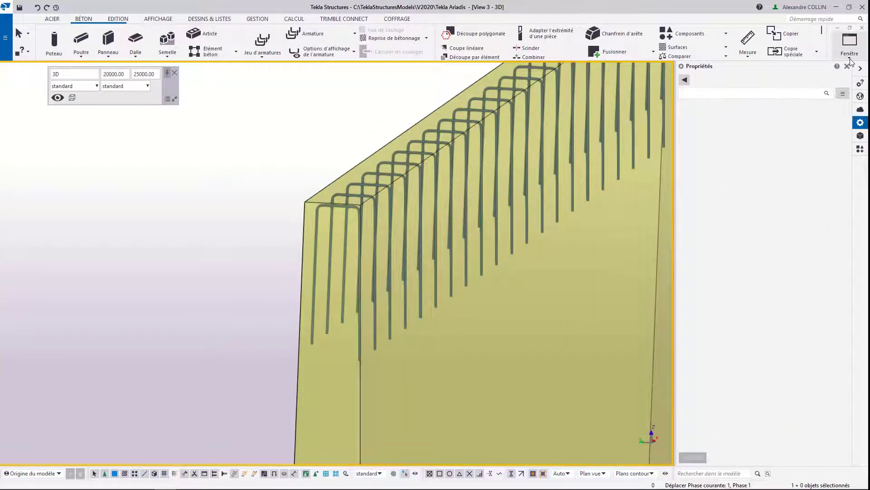
left_click(849, 43)
left_click(831, 85)
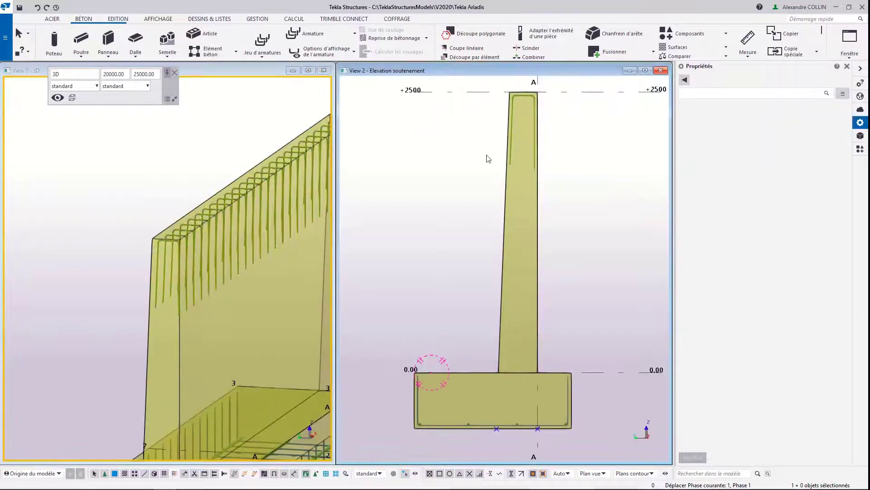
Step: Add end detail modifiers to both legs of the inverted-U bars, placed about 450 mm and 500 mm below the stem's top, and select both modifiers
scroll(202, 271, "up", 5)
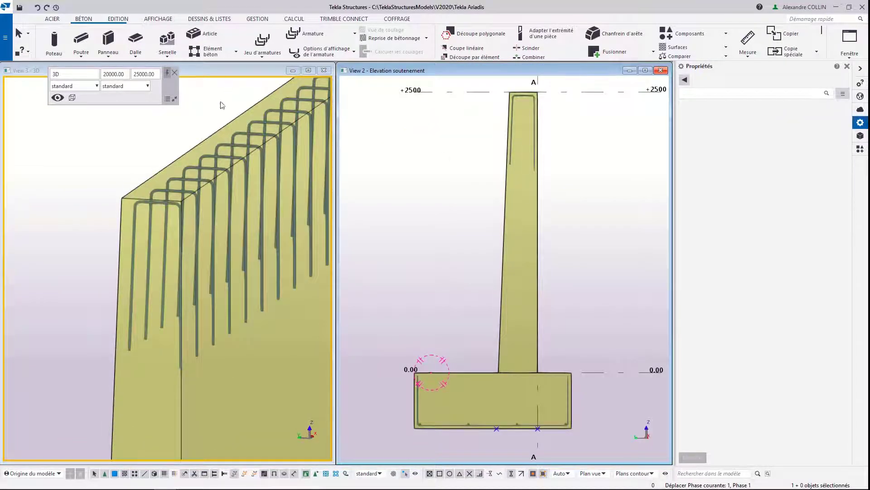
left_click(137, 235)
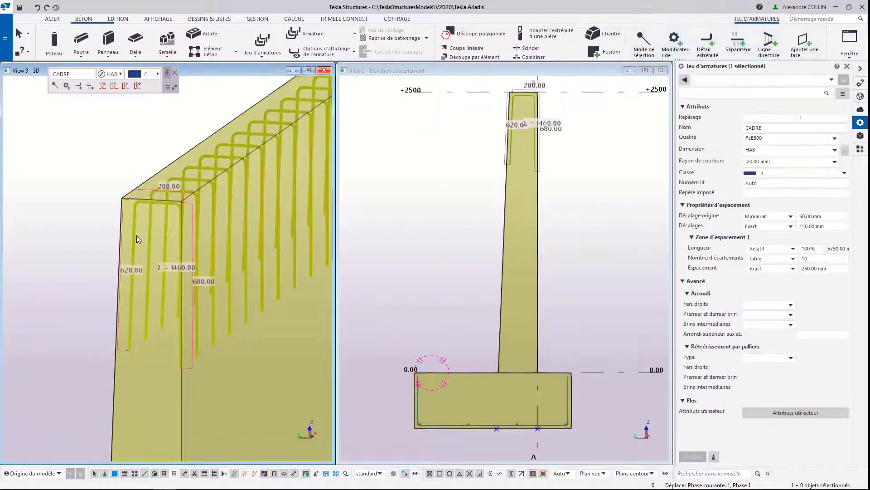
left_click(79, 88)
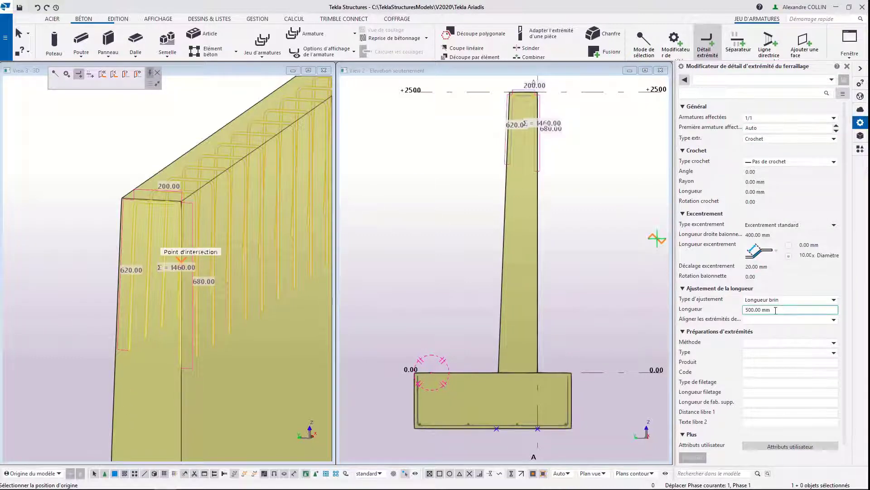
left_click(116, 308)
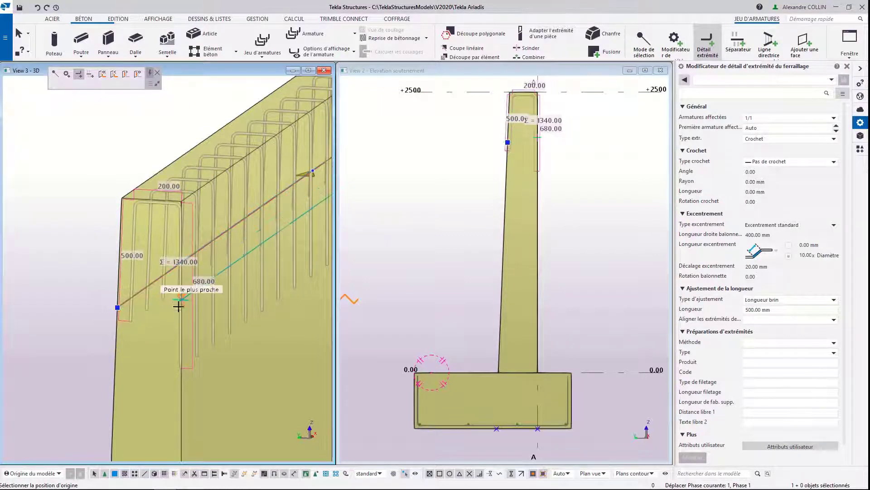
left_click(182, 325)
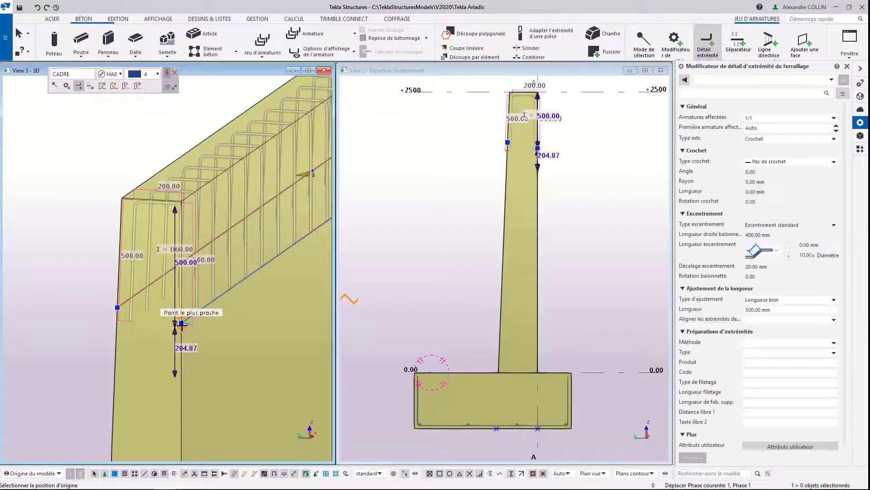
key("Escape")
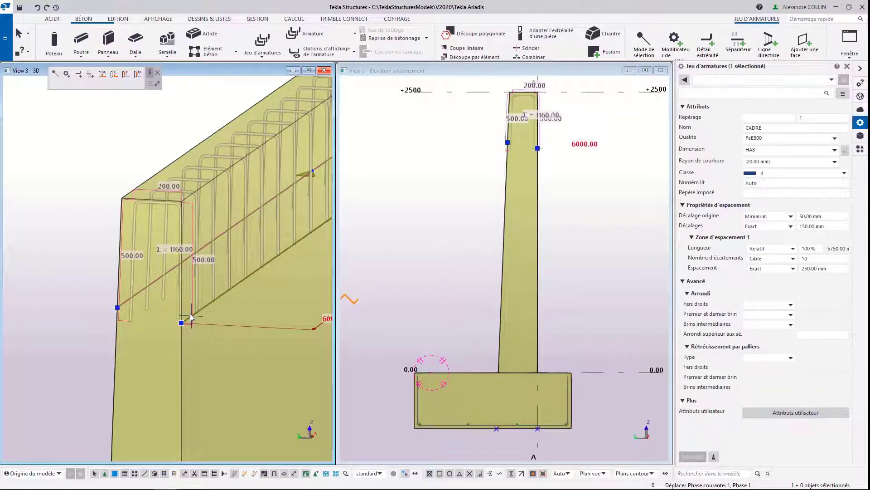
key("Return")
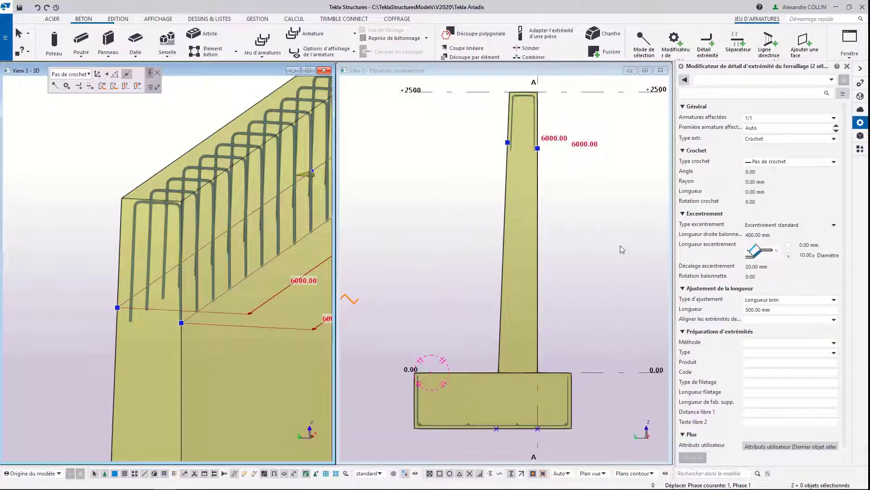
Step: Apply the Standard 180-degrés hook type to both end detail modifiers of the inverted-U bars
left_click(776, 162)
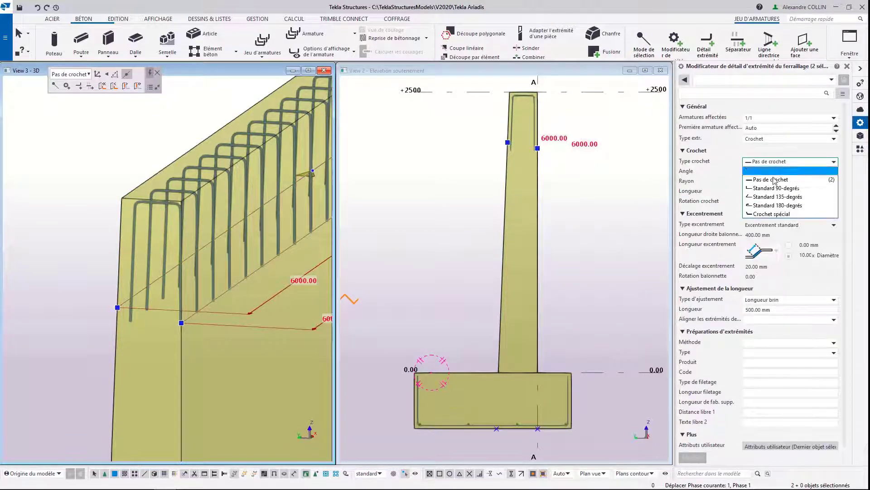
left_click(776, 206)
left_click(693, 458)
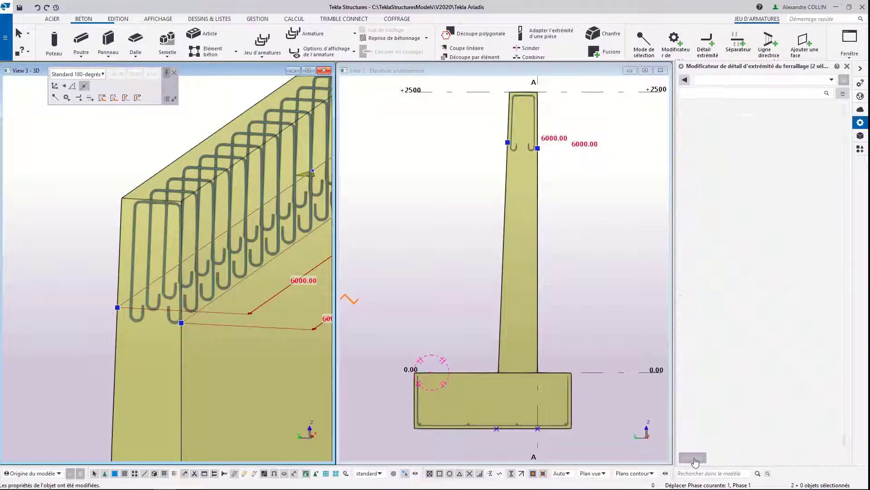
Step: Set the leg length to 600 mm in both end detail modifiers of the inverted-U bars
left_click_drag(792, 308, 727, 303)
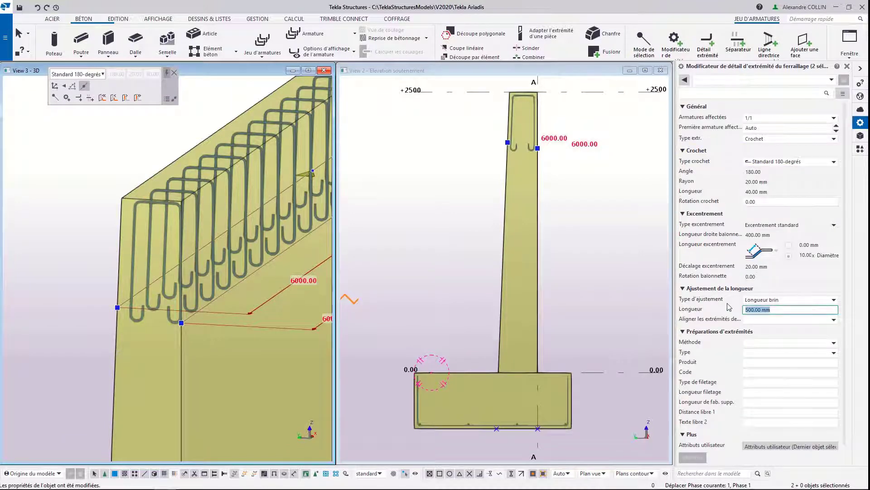
type("600")
key("Return")
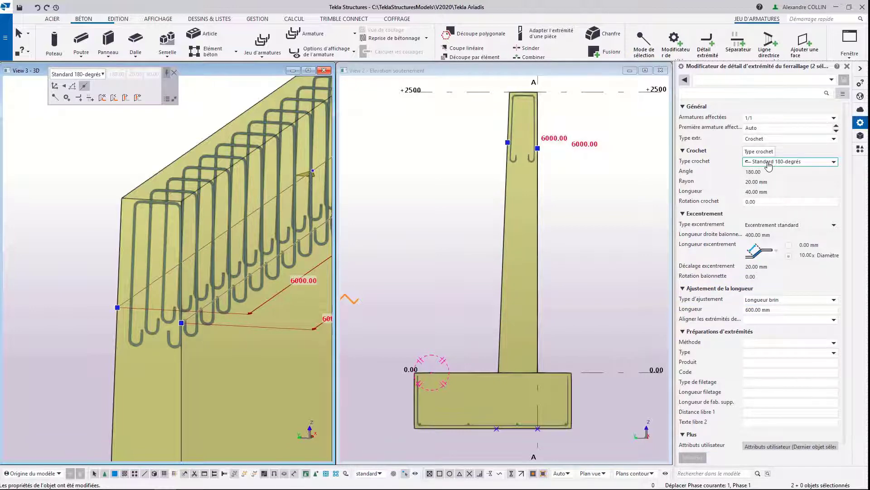
Step: Reset the hook type of both end detail modifiers to Pas de crochet and deselect them
left_click(768, 163)
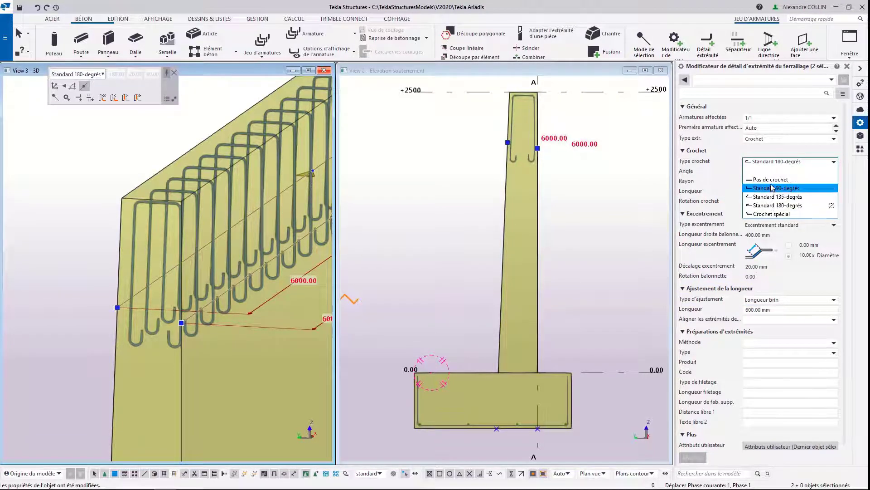
left_click(771, 180)
left_click(693, 457)
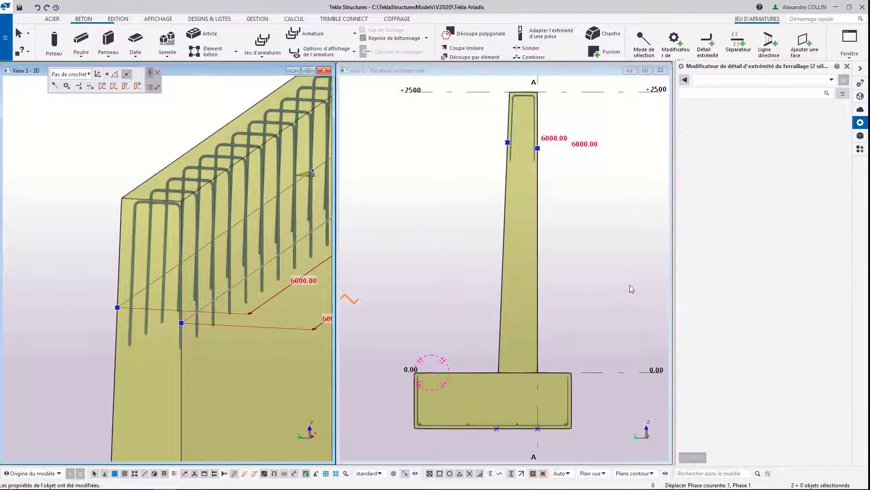
left_click(616, 250)
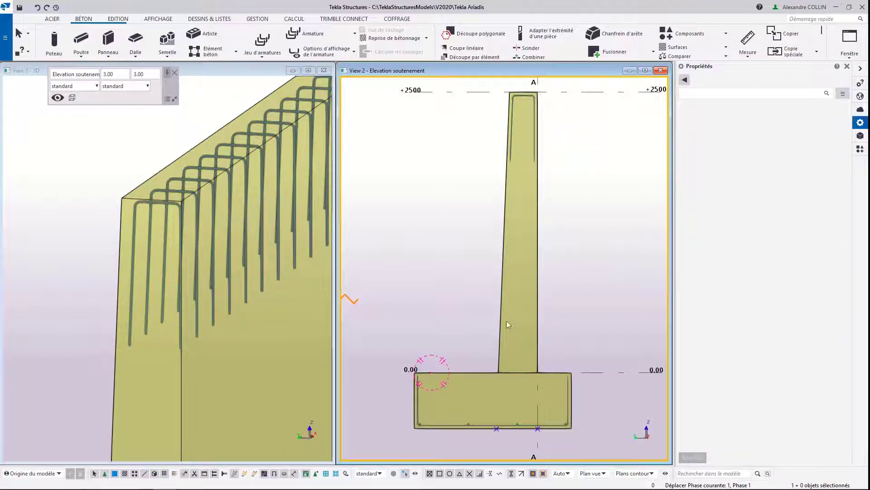
Step: Start a transverse rebar set for the base of the wall stem with the saved Attentes properties
scroll(159, 220, "down", 3)
middle_click_drag(182, 341, 184, 266)
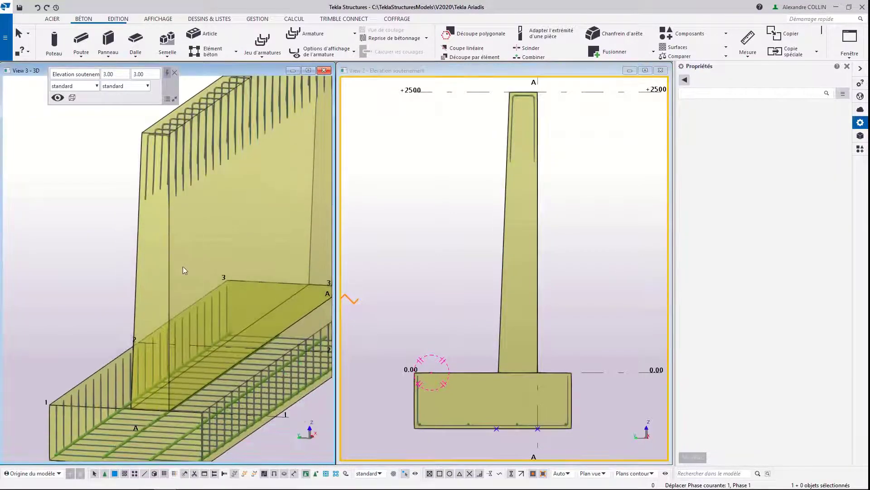
scroll(533, 420, "up", 1)
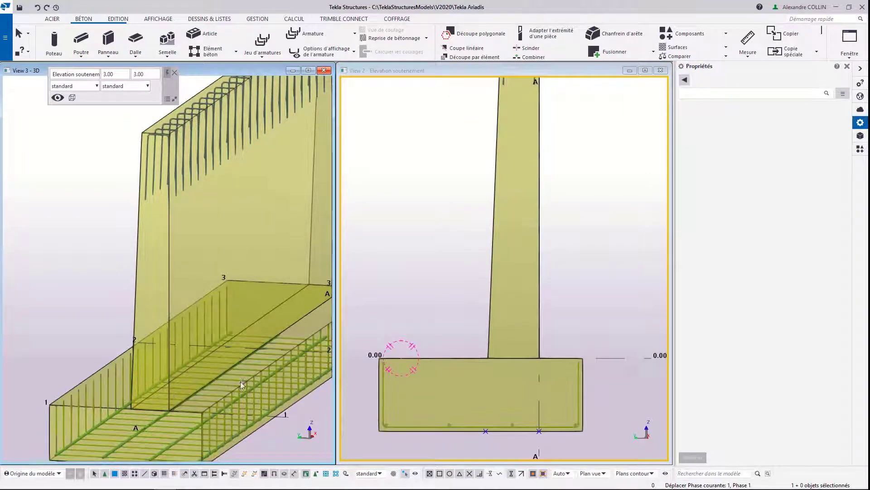
middle_click_drag(213, 368, 216, 272)
scroll(171, 312, "up", 2)
middle_click_drag(144, 234, 181, 273)
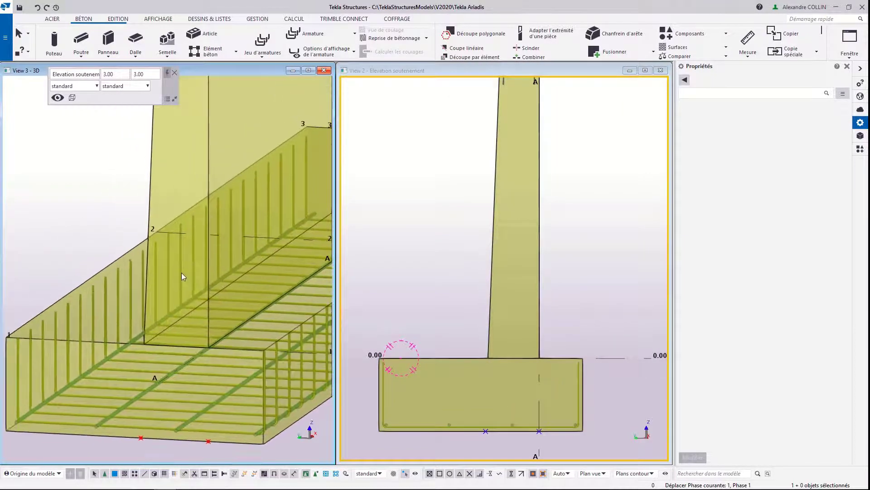
left_click(262, 45)
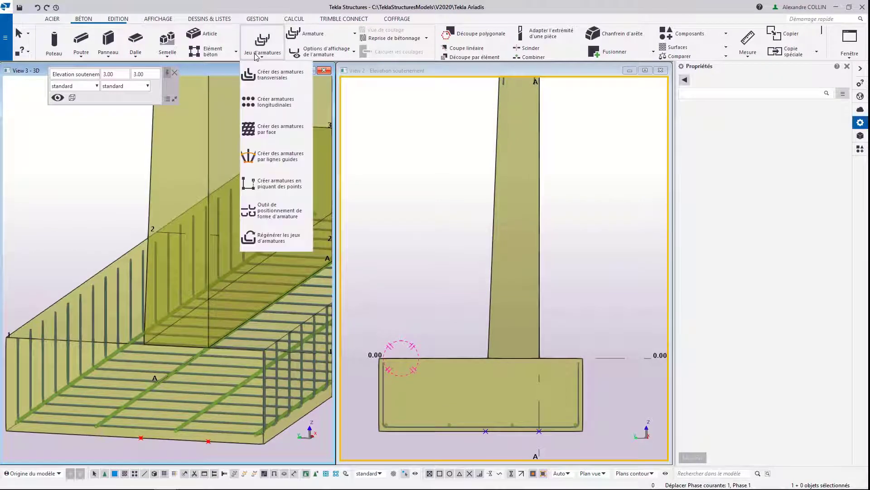
left_click(267, 76)
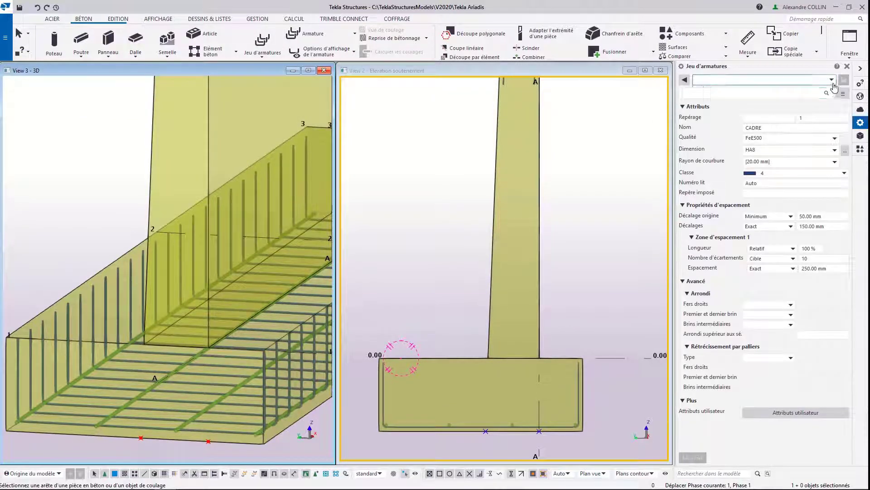
left_click(833, 79)
left_click(776, 101)
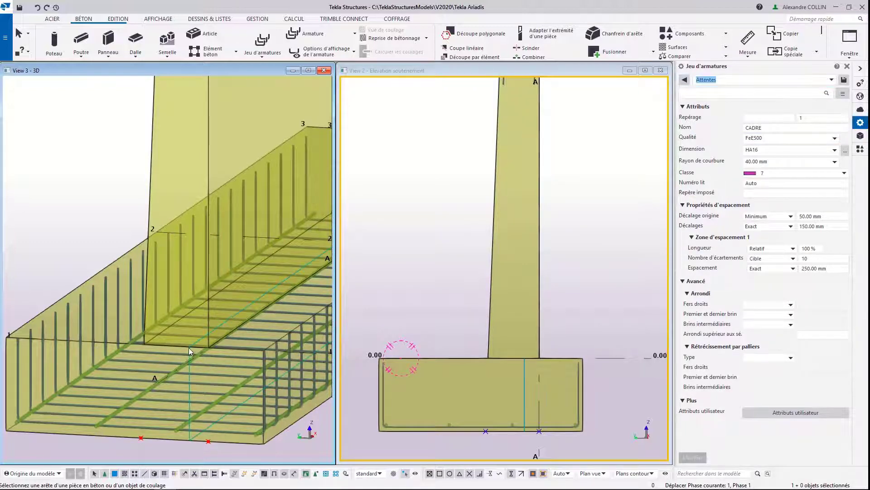
Step: Create L-shaped transverse bars on the wall stem's bottom face, with the upright leg running partway up its inclined face
middle_click_drag(209, 345, 185, 334, "ctrl")
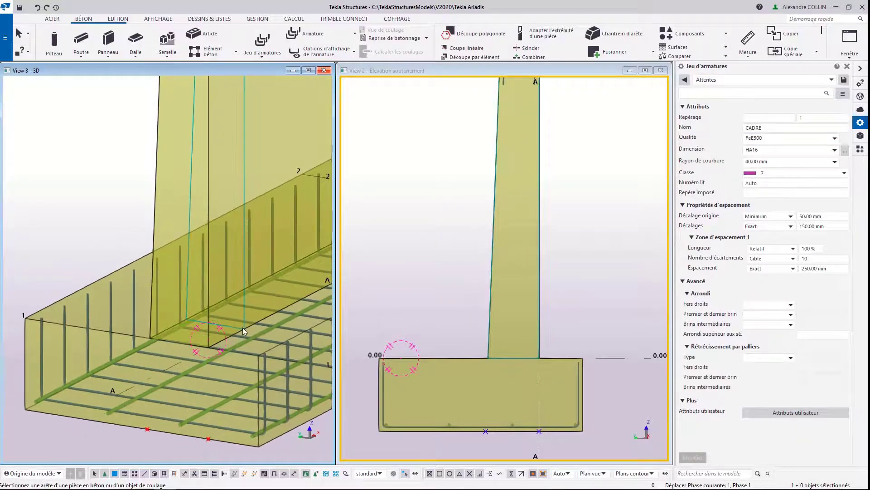
left_click(207, 325)
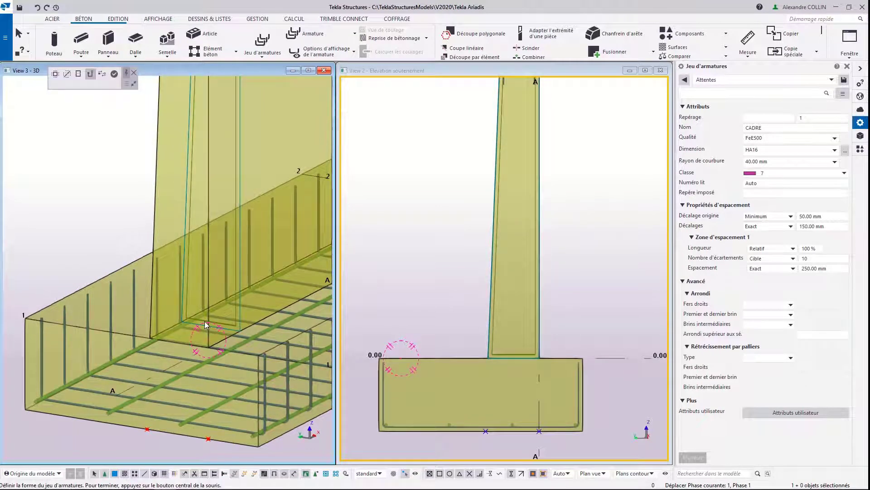
left_click(186, 318)
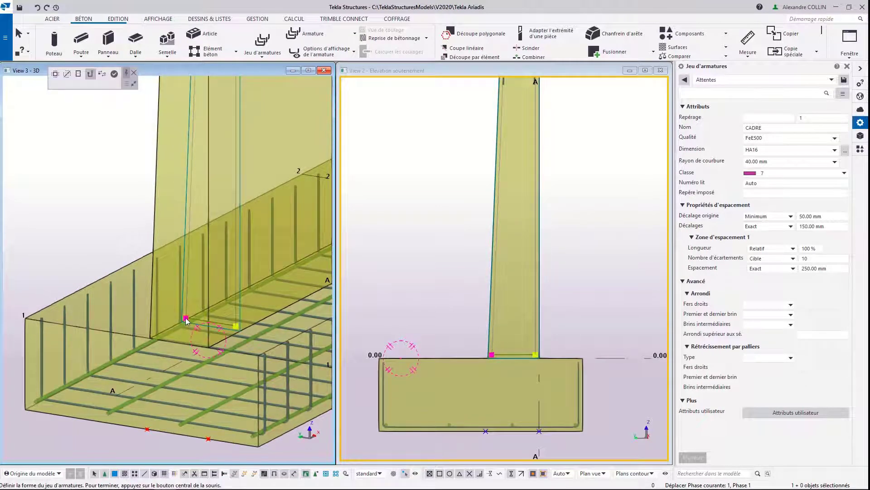
left_click_drag(186, 317, 193, 194)
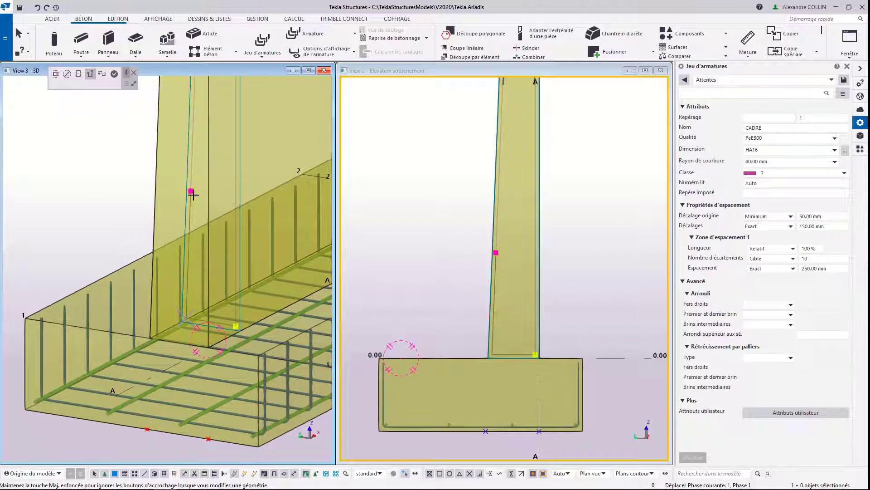
middle_click(190, 203)
scroll(190, 202, "down", 5)
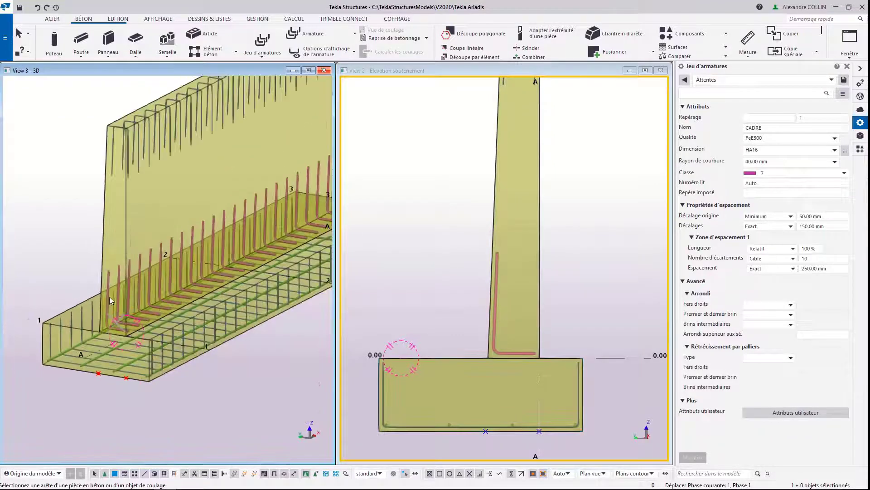
key("Escape")
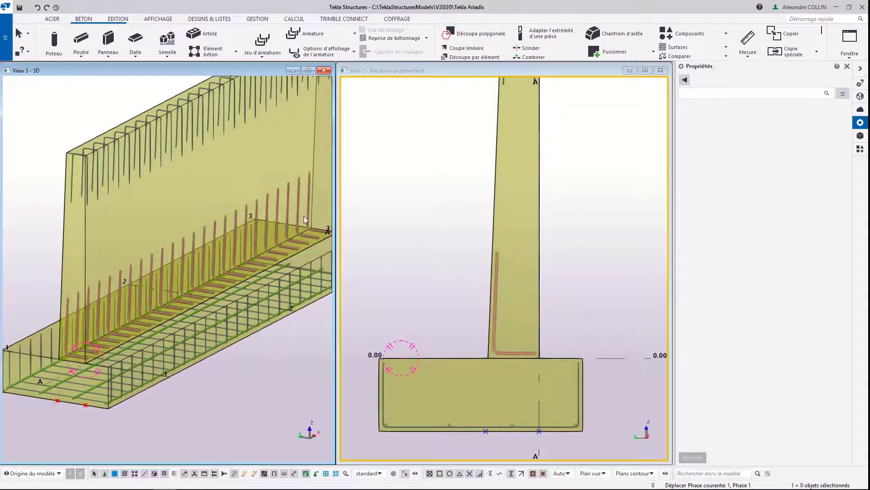
scroll(159, 358, "up", 4)
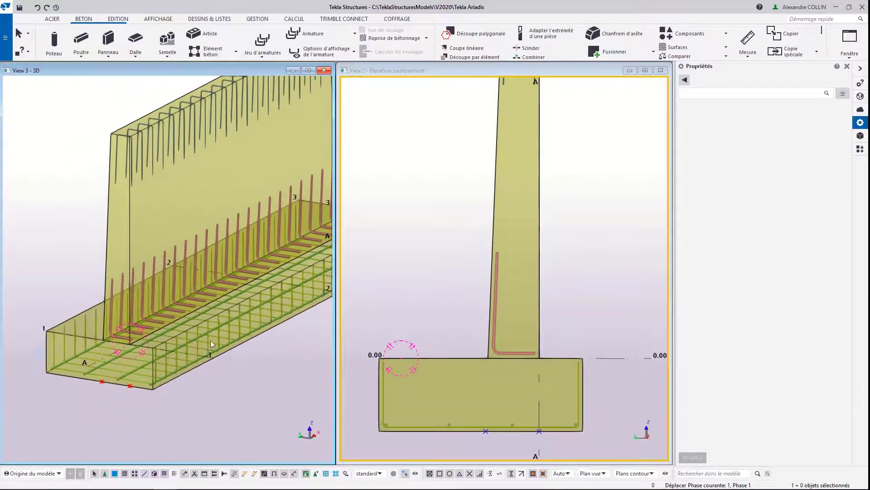
scroll(146, 336, "up", 2)
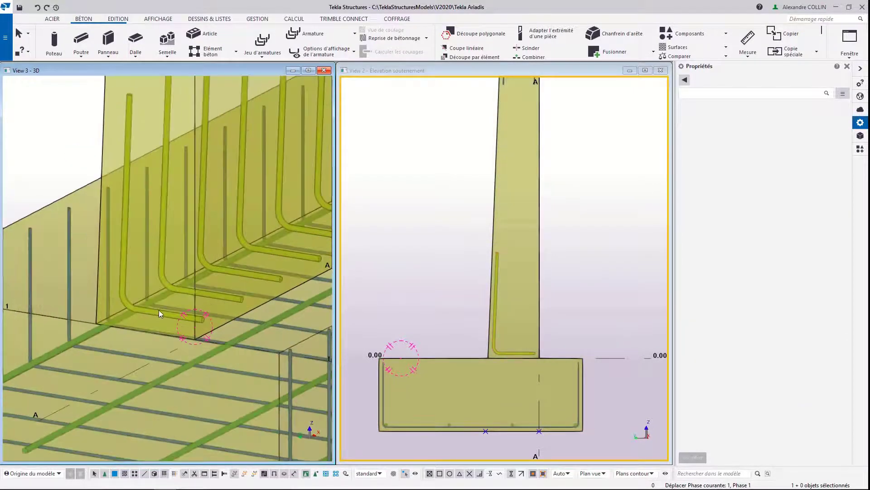
Step: Lower the horizontal leg of the L-shaped starter bars from the stem's base to the footing's bottom face
left_click(159, 310)
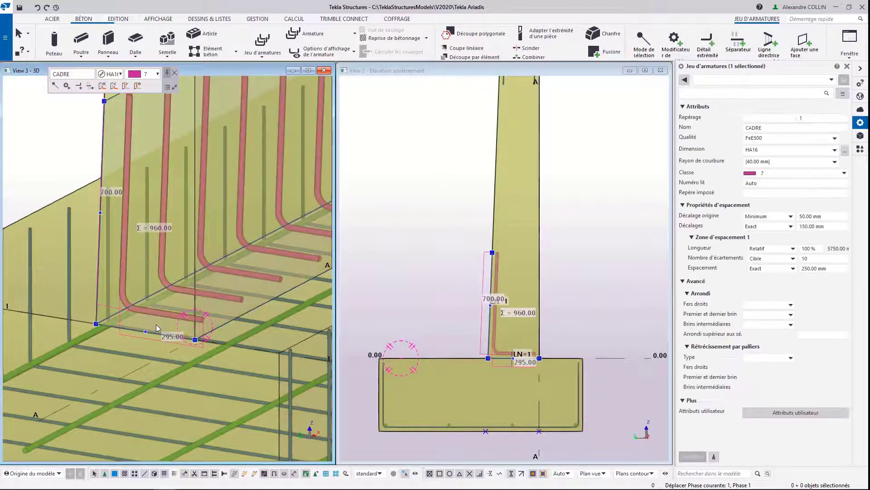
left_click(156, 325)
scroll(157, 325, "down", 2)
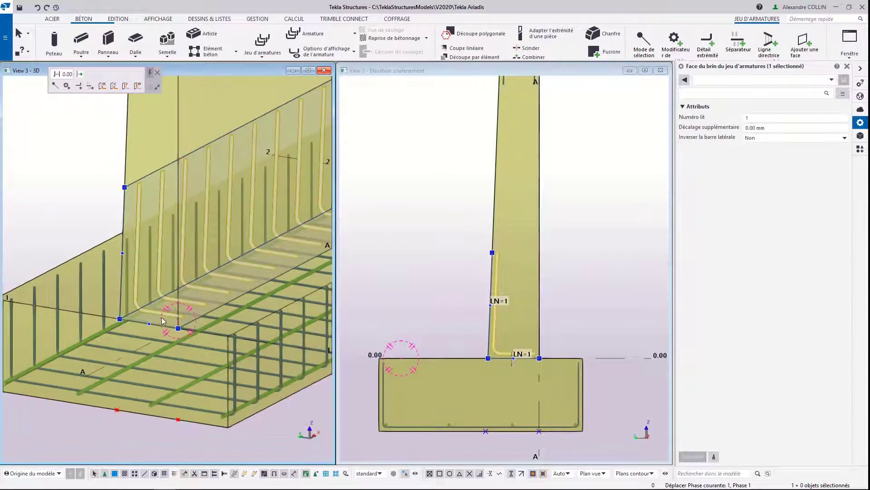
left_click_drag(163, 326, 229, 428)
middle_click_drag(186, 415, 166, 383)
Step: Extend the starter bars' horizontal leg along the footing's underside to the footing edge on the stem's vertical-face side
scroll(165, 383, "up", 3)
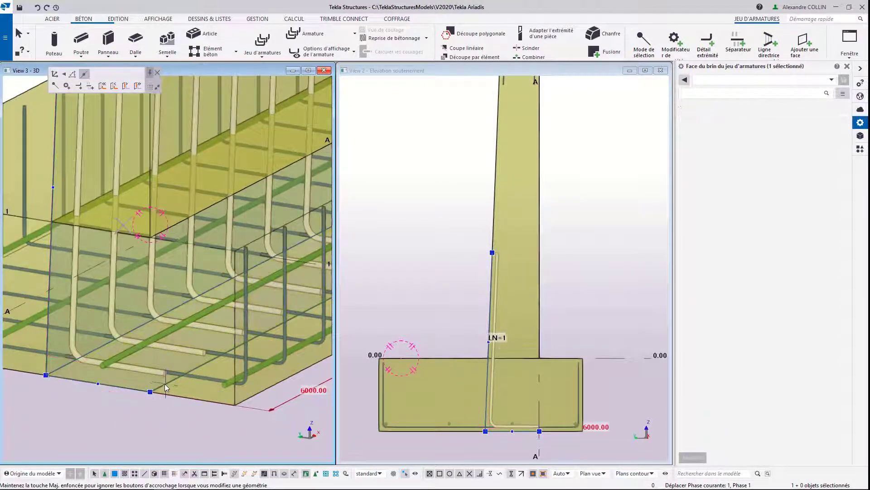
left_click_drag(164, 386, 234, 404)
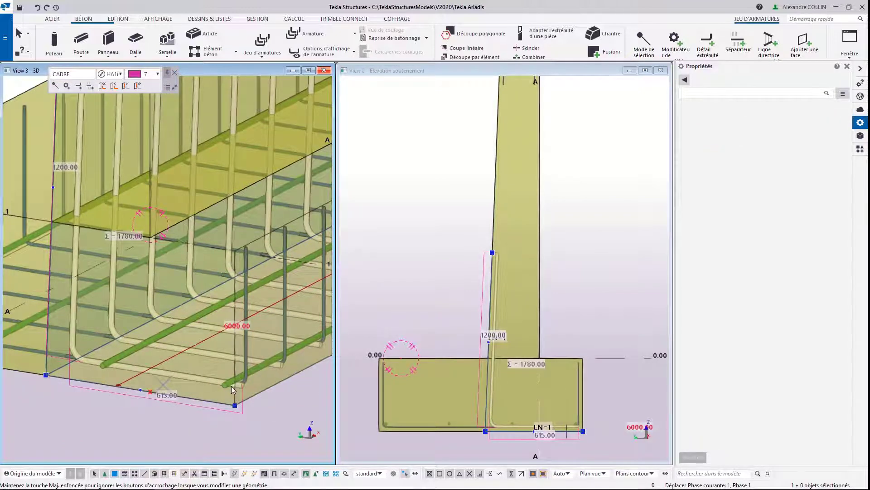
middle_click_drag(190, 385, 217, 362)
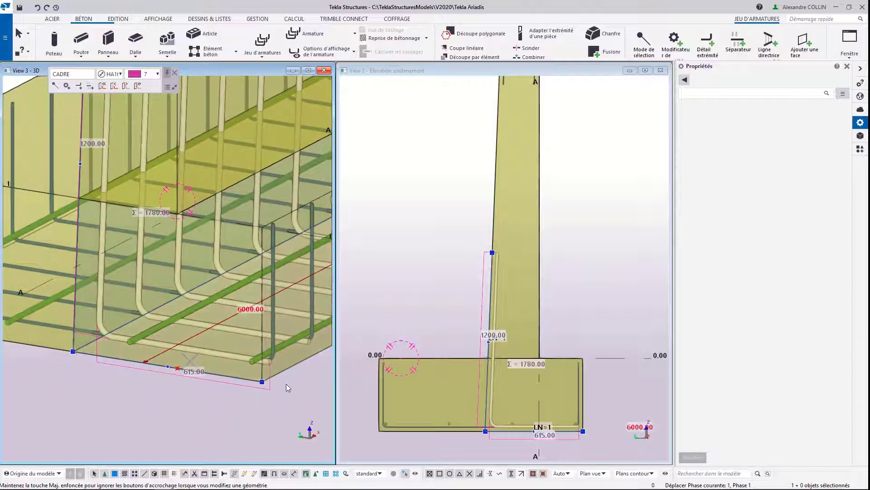
left_click(159, 418)
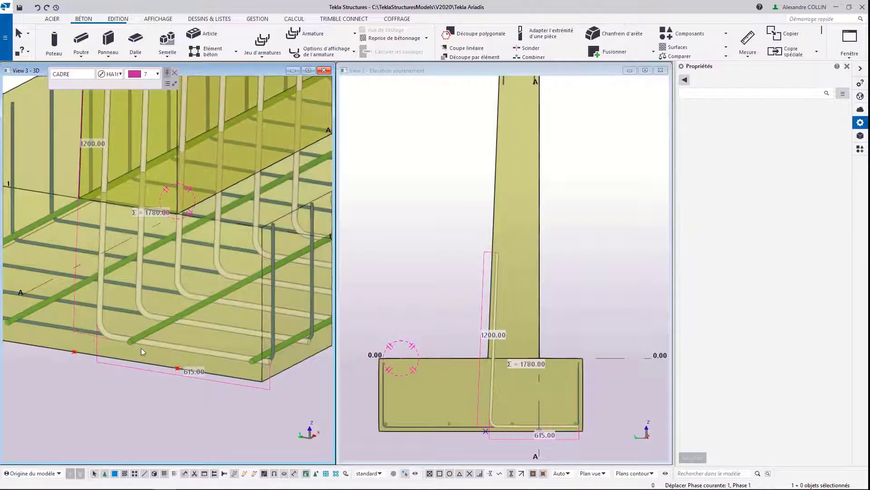
Step: Adjust the layer order of the starter bars so their bottom leg lies above the footing's longitudinal bars
left_click(101, 316)
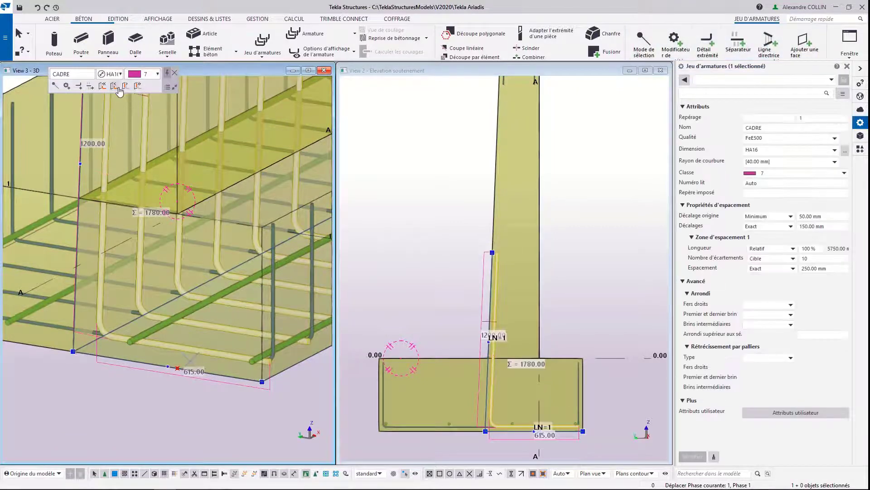
left_click(138, 87)
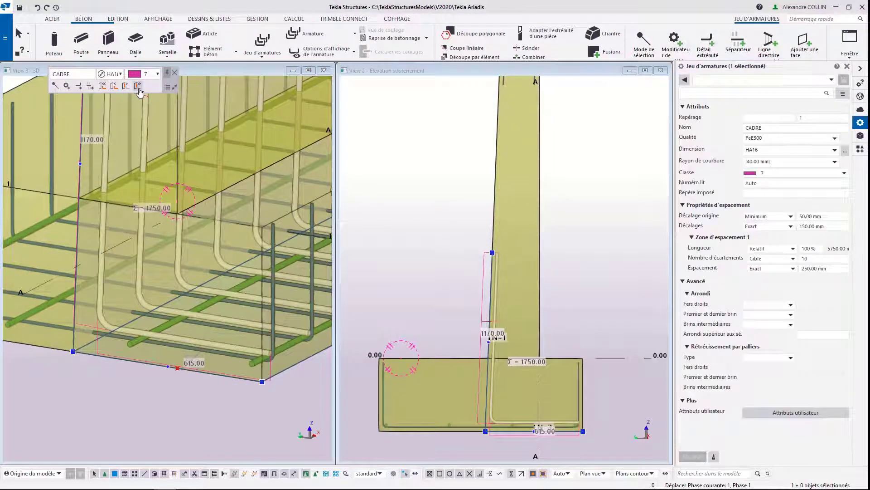
left_click(114, 86)
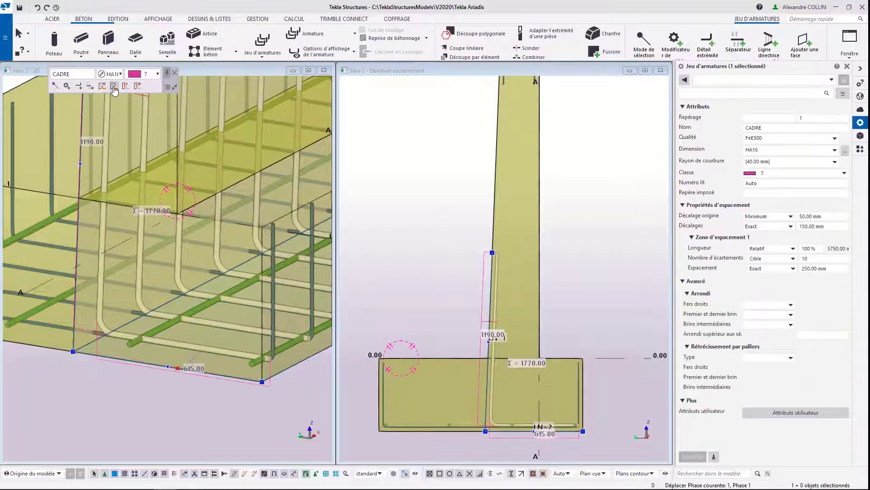
left_click(114, 87)
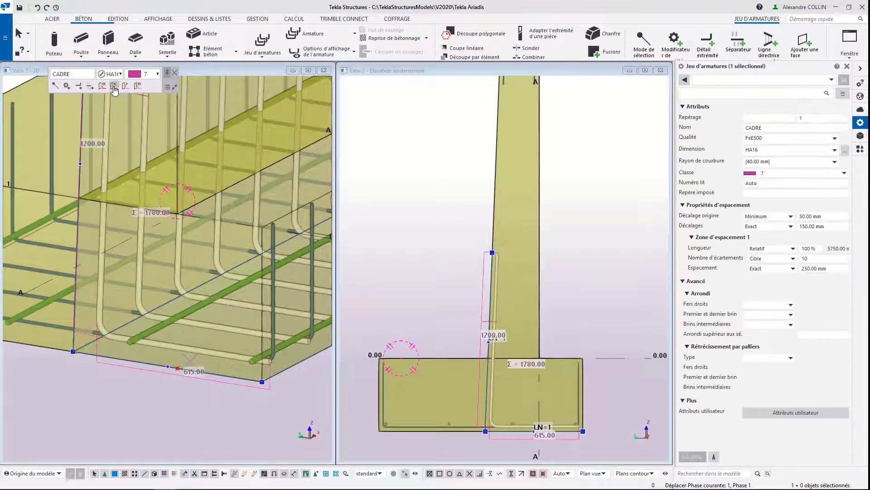
left_click(138, 87)
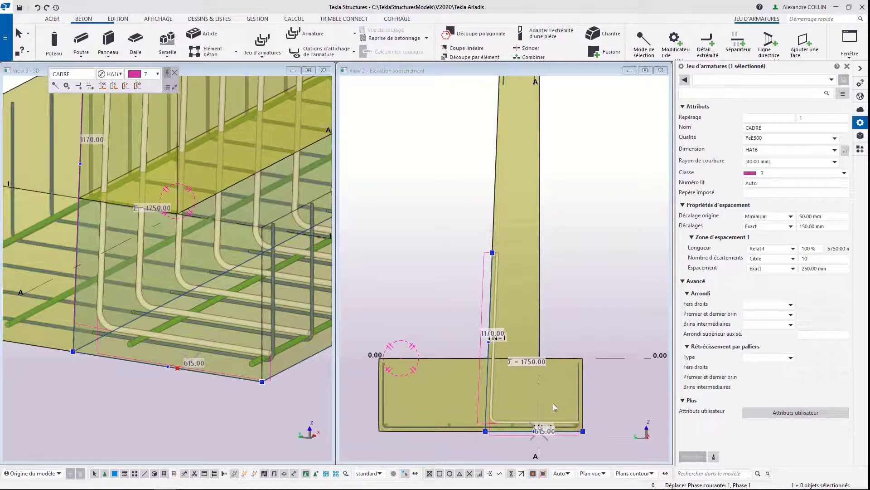
Step: Create a second transverse set of L-shaped bars at the stem's base, with a 700 mm upright leg along its vertical face
left_click(257, 52)
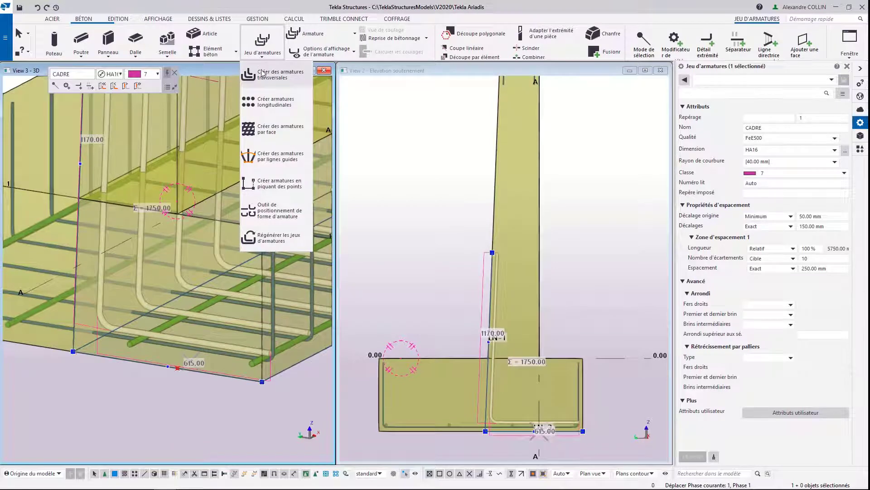
left_click(261, 74)
middle_click_drag(196, 195, 213, 236)
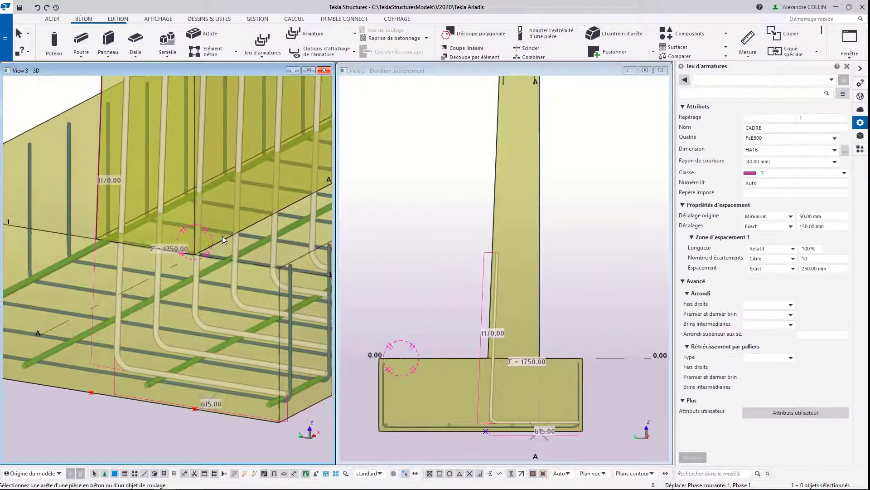
left_click(222, 236)
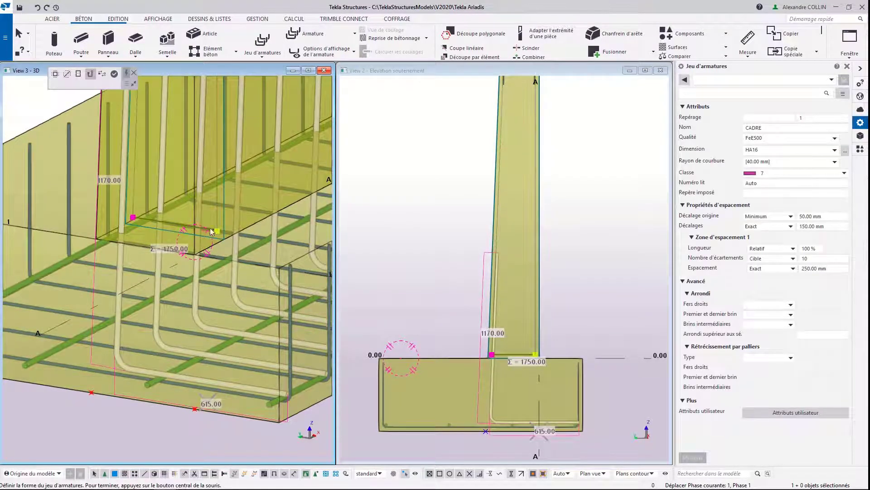
scroll(214, 233, "down", 3)
scroll(216, 230, "up", 2)
middle_click_drag(217, 229, 201, 284)
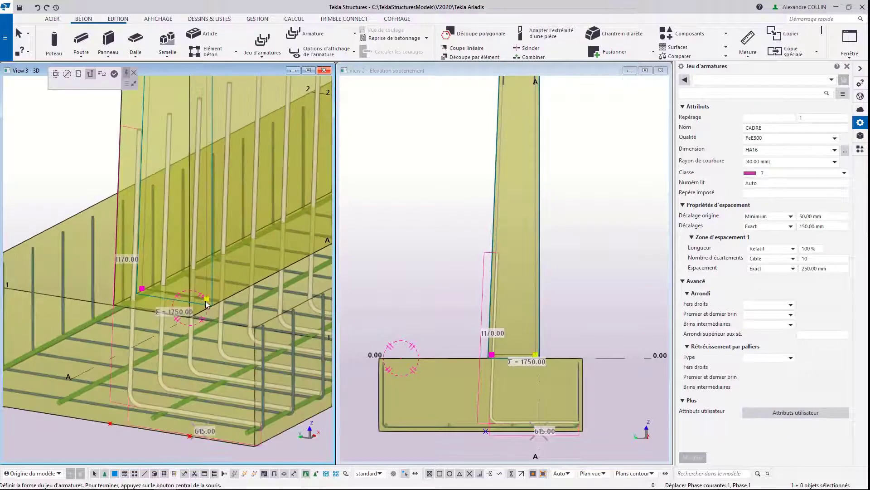
left_click_drag(206, 299, 208, 137)
middle_click(207, 137)
middle_click_drag(170, 295, 158, 235)
key("Escape")
Step: Lower the second set's horizontal leg to the footing's bottom face and redirect it under the footing's wider side, about 800 mm long
left_click(158, 235)
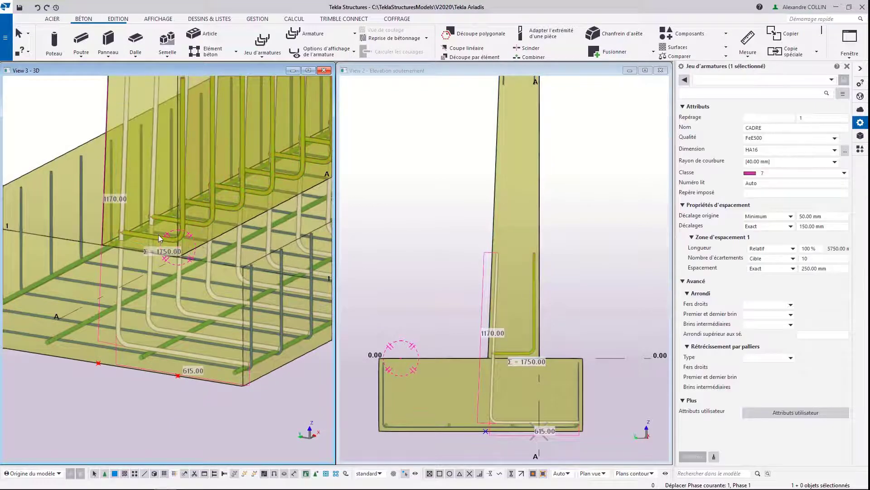
left_click(126, 243)
left_click_drag(220, 373, 243, 385)
middle_click_drag(124, 351, 246, 404)
left_click_drag(239, 412, 163, 401)
middle_click_drag(162, 402, 153, 338)
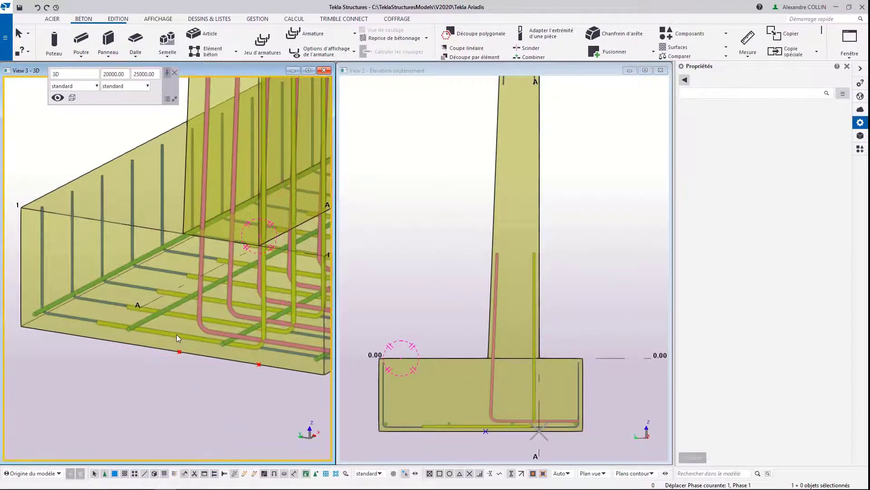
Step: Adjust the layer order of the second starter bars so their horizontal leg lies level with the first set's leg
left_click(176, 333)
left_click(137, 86)
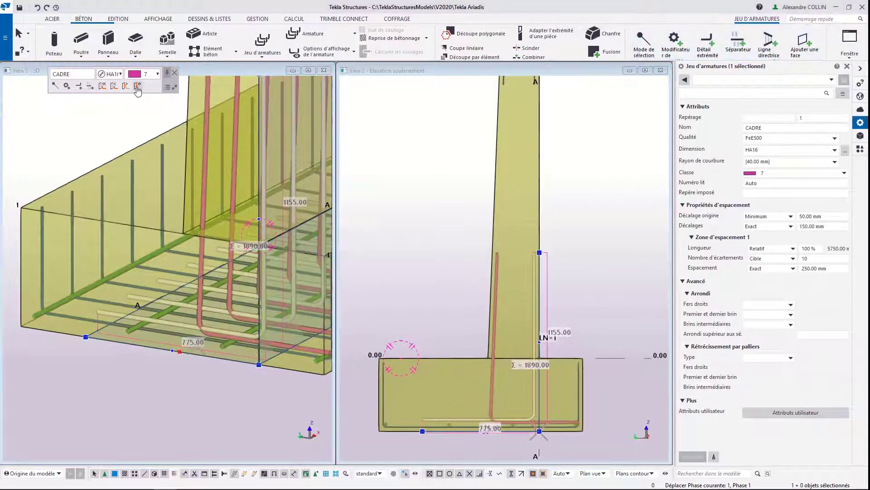
scroll(502, 345, "up", 5)
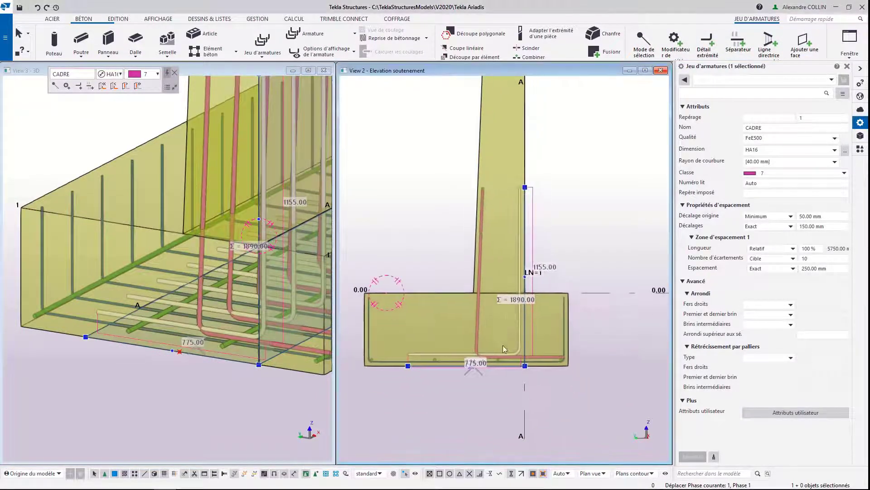
left_click(114, 86)
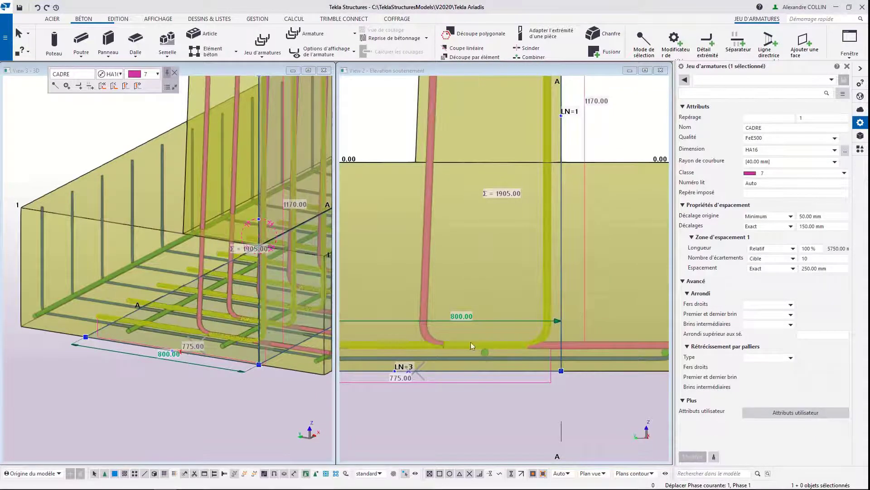
Step: Set the second starter bar set's exact end offset to 100 mm and deselect it
scroll(272, 344, "up", 5)
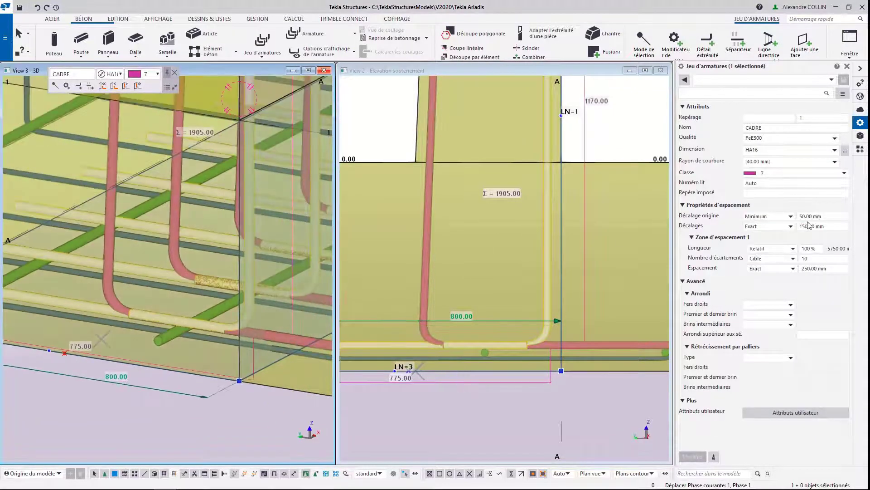
left_click(832, 227)
left_click_drag(833, 226, 781, 225)
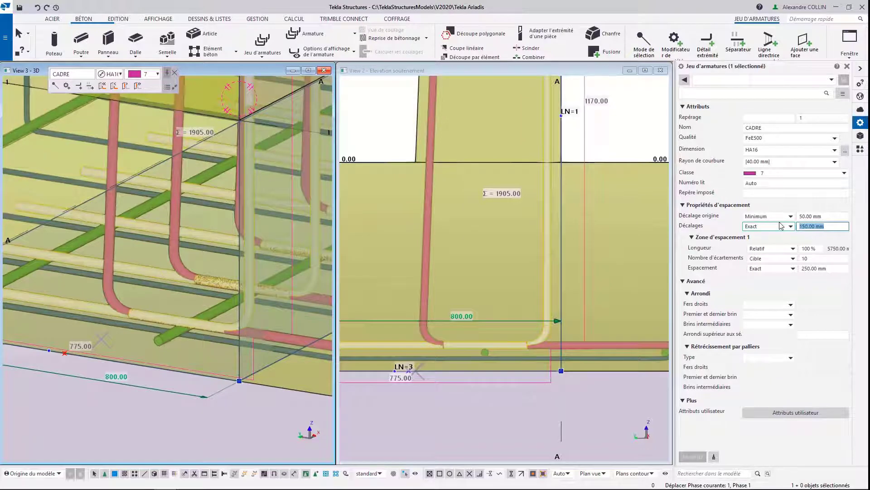
type("100")
key("Return")
middle_click_drag(276, 348, 228, 333)
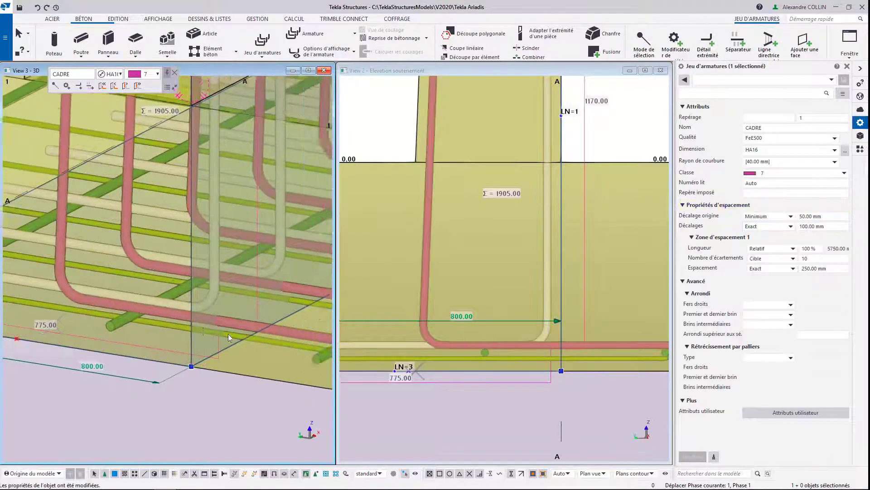
left_click(173, 379)
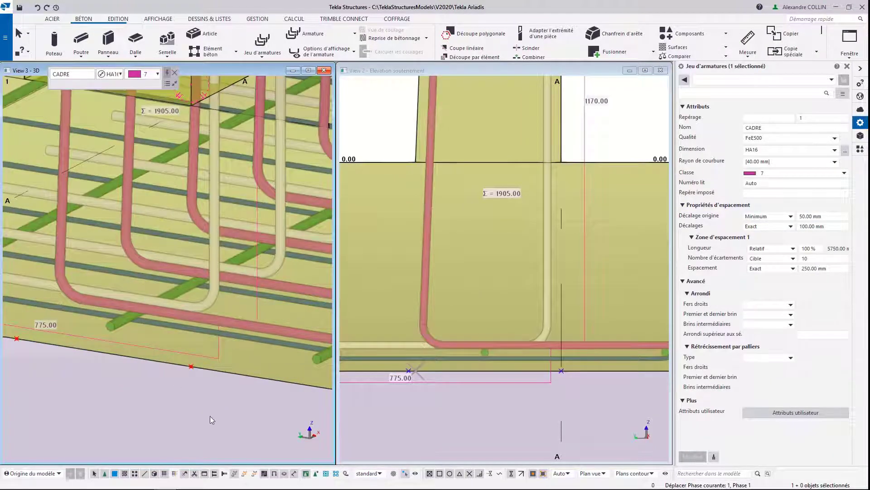
scroll(165, 351, "down", 7)
middle_click_drag(222, 260, 181, 295)
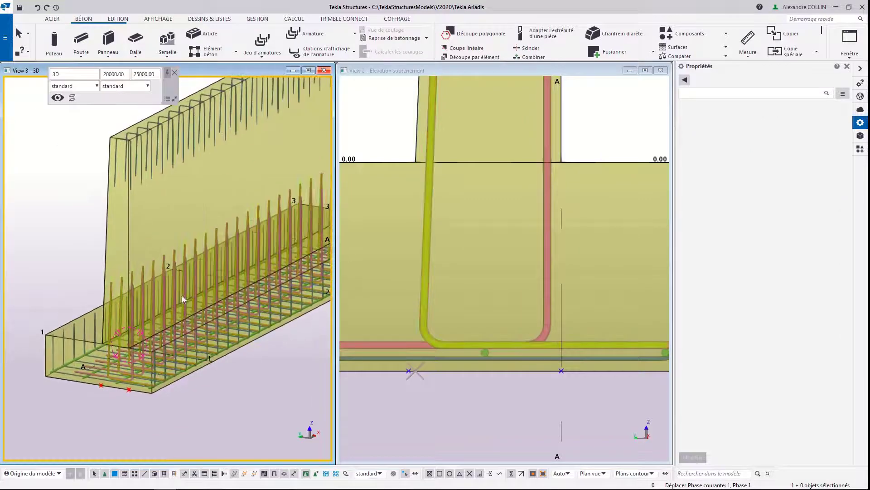
Step: Create face reinforcement in both directions on the stem's vertical face with the saved Face properties
key("ctrl+4")
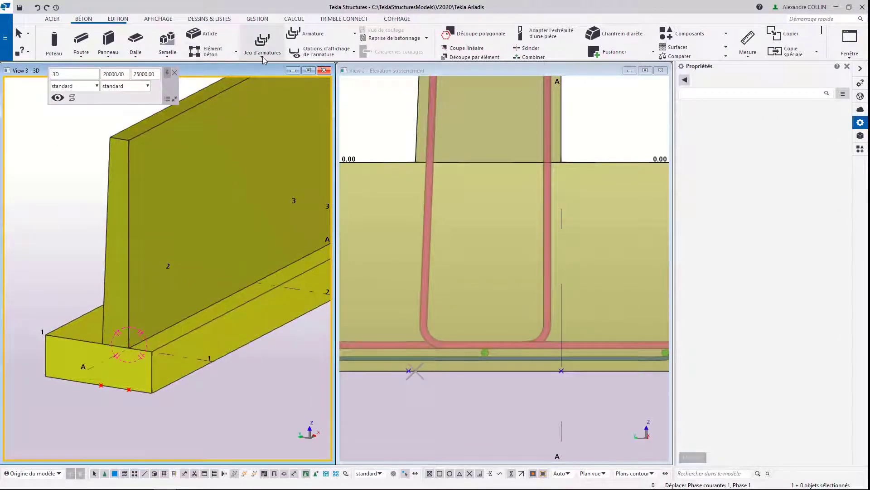
left_click(264, 56)
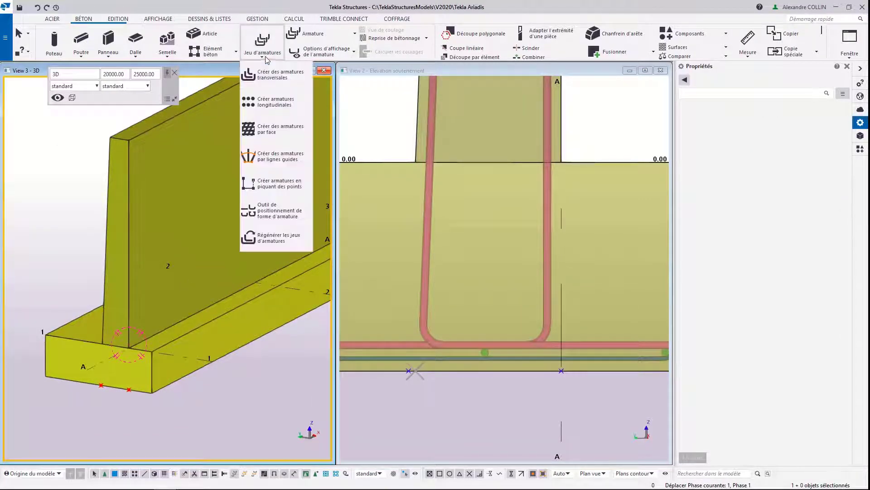
left_click(276, 130)
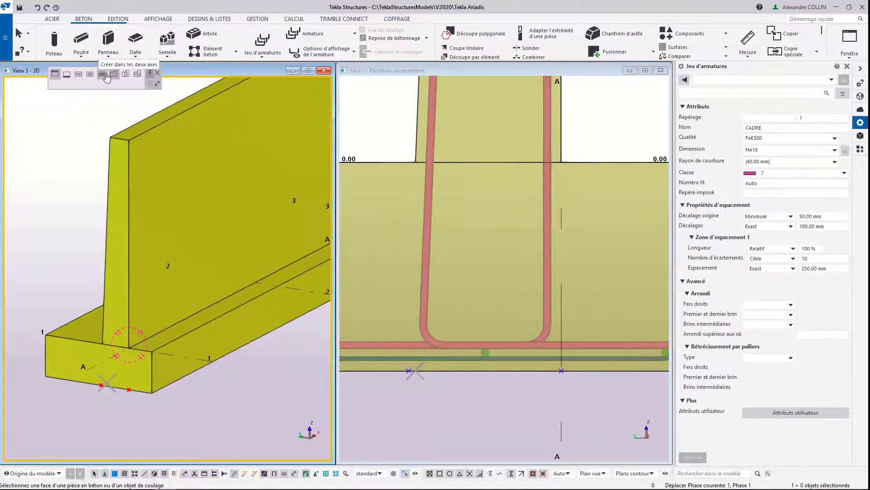
left_click(831, 80)
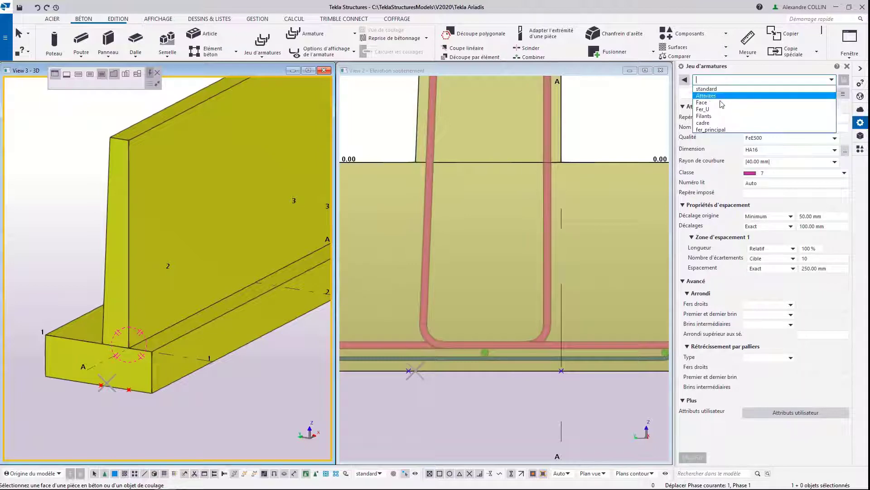
left_click(720, 102)
middle_click_drag(193, 262, 128, 293)
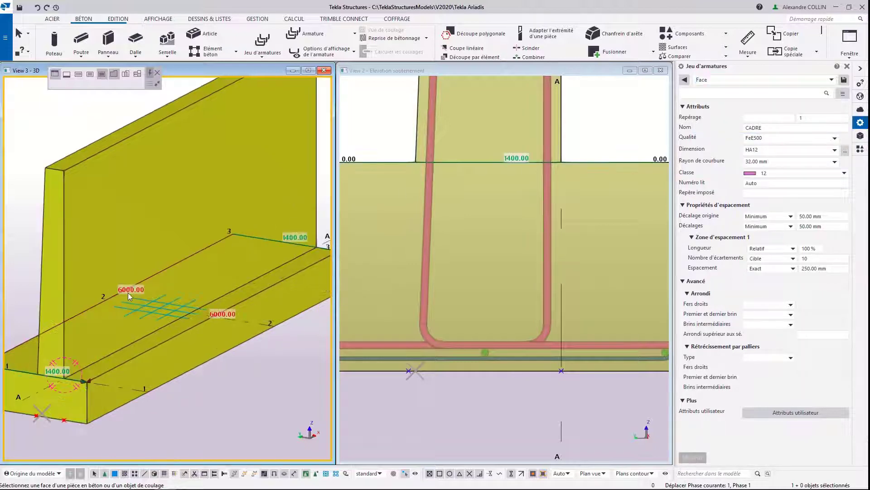
middle_click_drag(198, 210, 187, 255)
left_click(188, 254)
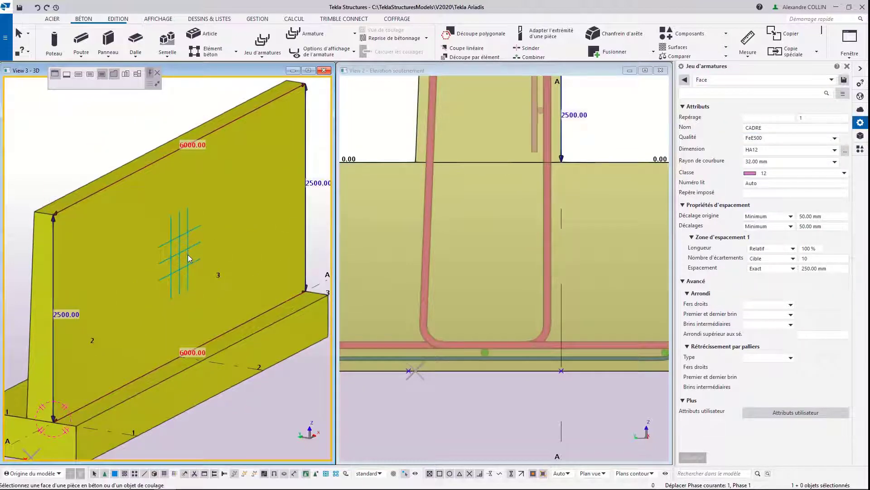
Step: Add the same two-way face reinforcement to the stem's inclined face and end the command
key("ctrl+2")
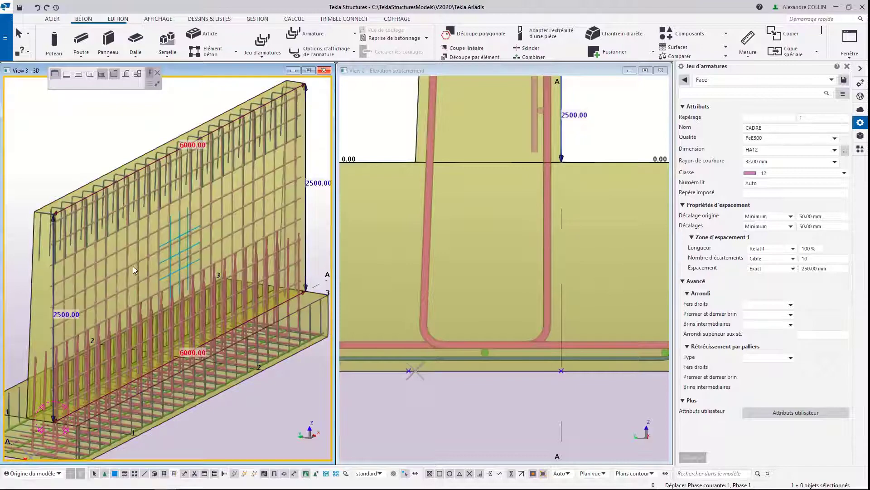
mouse_move(183, 271)
middle_mouse_down("ctrl")
mouse_move(243, 272)
mouse_move(193, 266)
middle_mouse_up("ctrl")
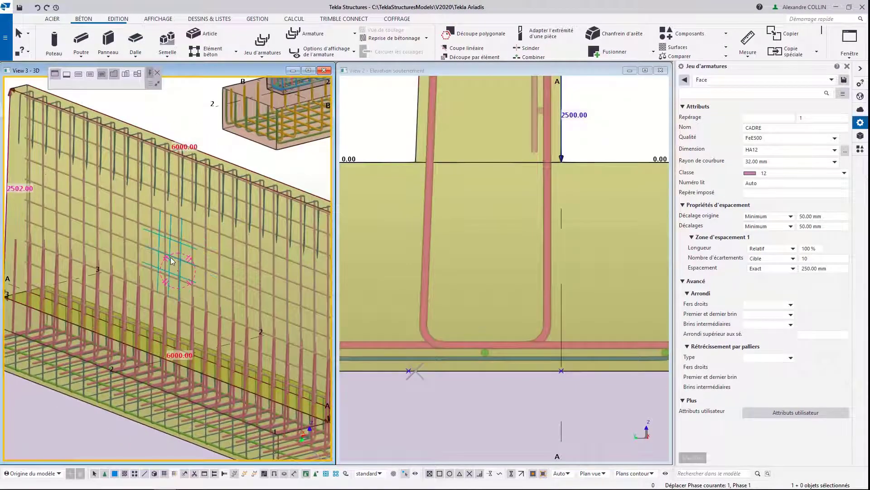
key("Escape")
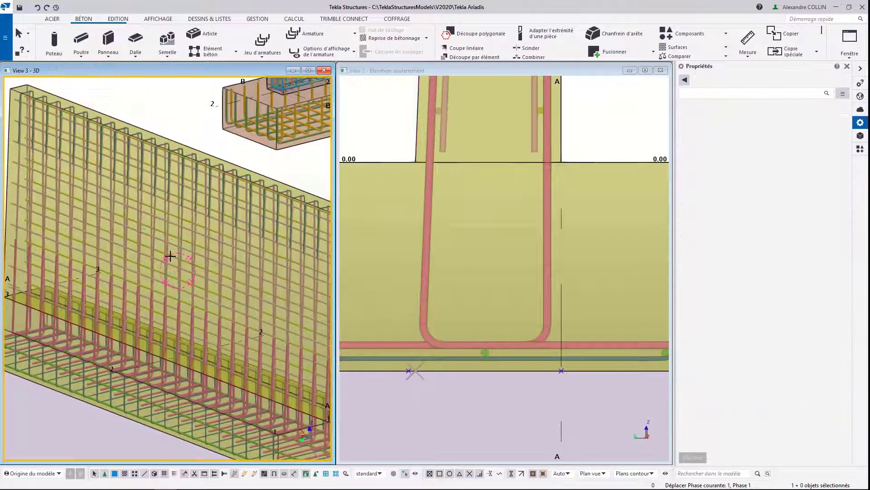
scroll(172, 257, "down", 5)
key("ctrl+4")
key("ctrl+2")
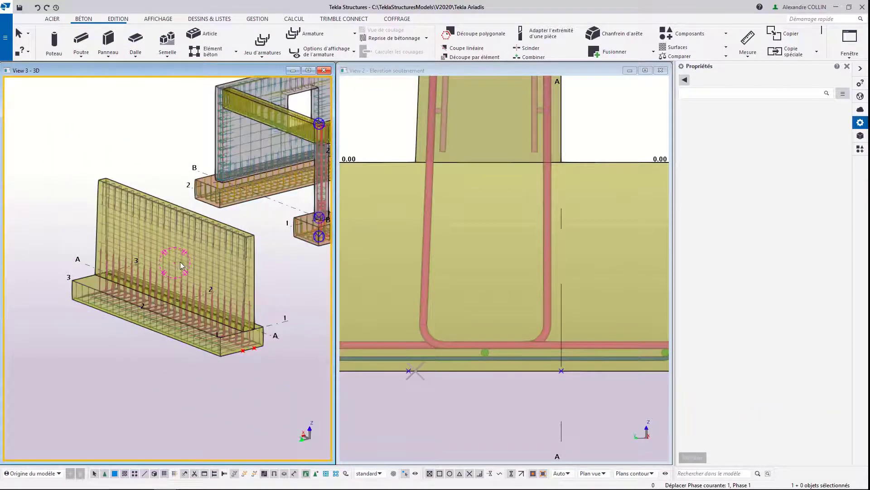
Step: Select the vertical bar sets on both stem faces and set their bar size to HA16
middle_click_drag(180, 262, 159, 371, "ctrl")
scroll(116, 334, "up", 5)
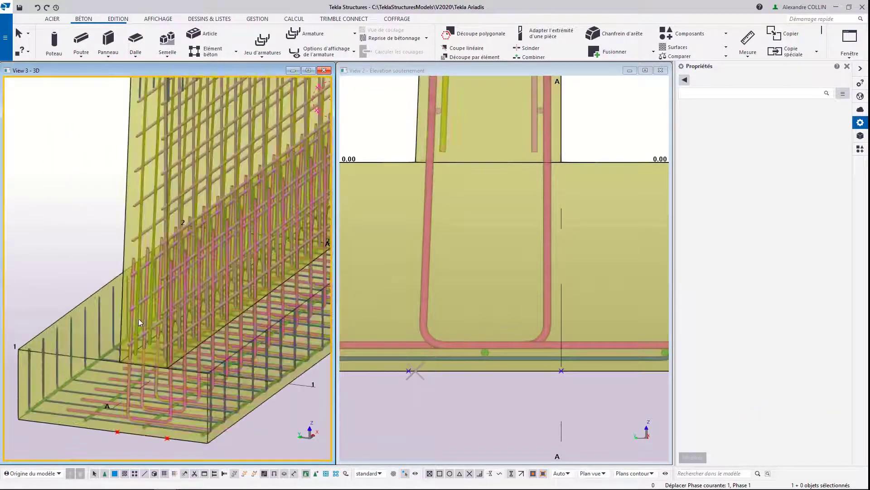
middle_click_drag(148, 319, 101, 320, "ctrl")
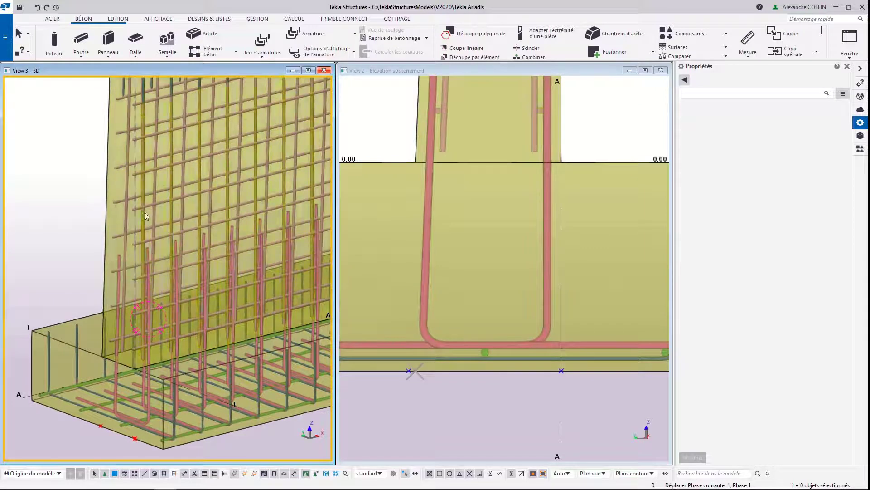
scroll(146, 213, "up", 5)
left_click(166, 222)
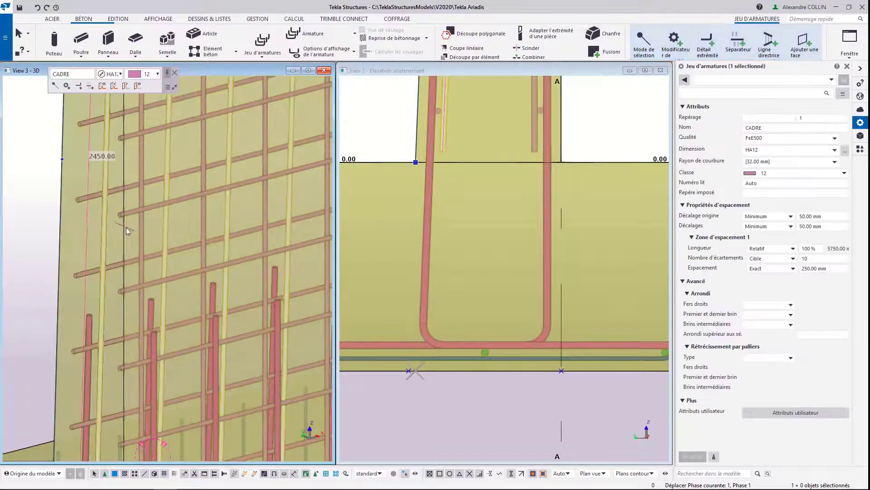
middle_click_drag(153, 212, 167, 223, "ctrl")
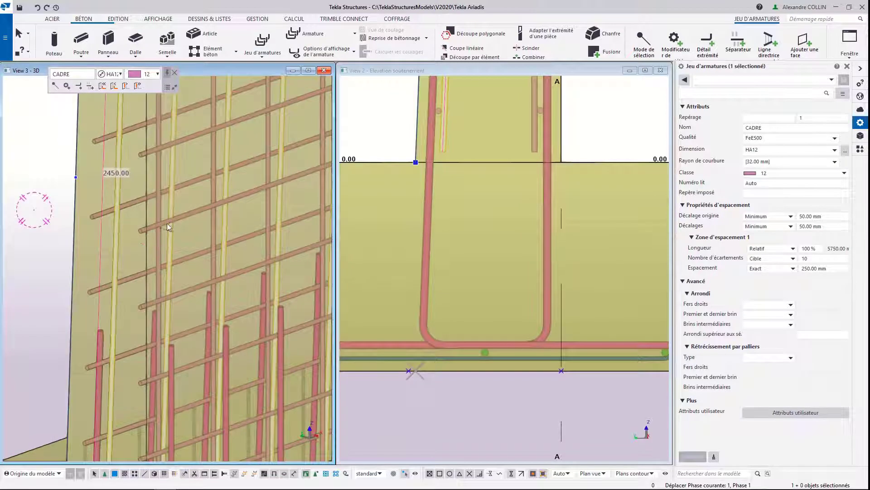
left_click(159, 188)
left_click(159, 184, "shift")
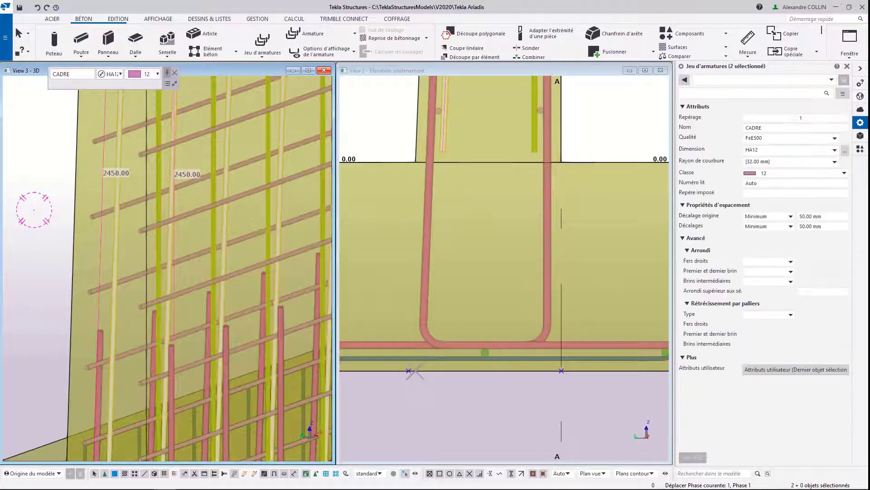
left_click(836, 150)
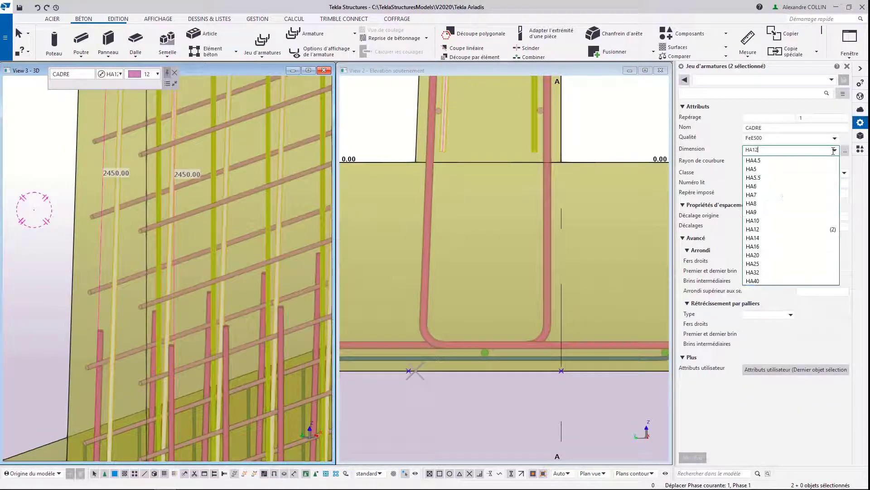
left_click(765, 246)
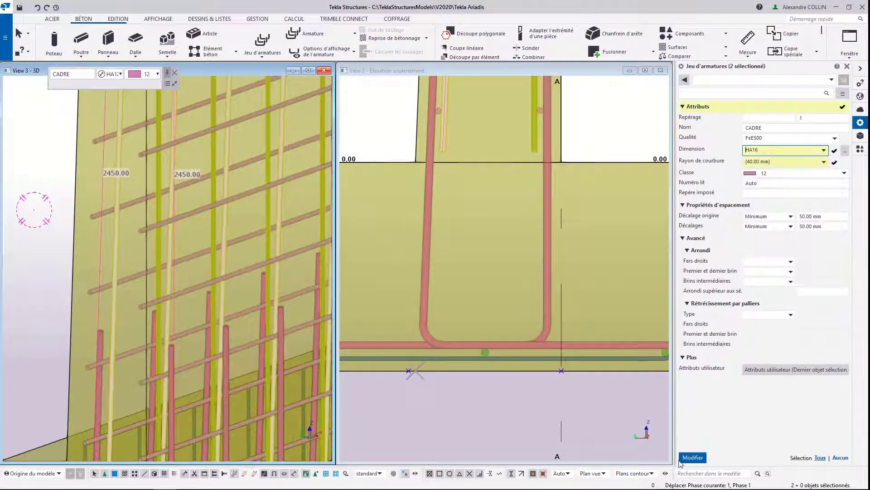
left_click(693, 456)
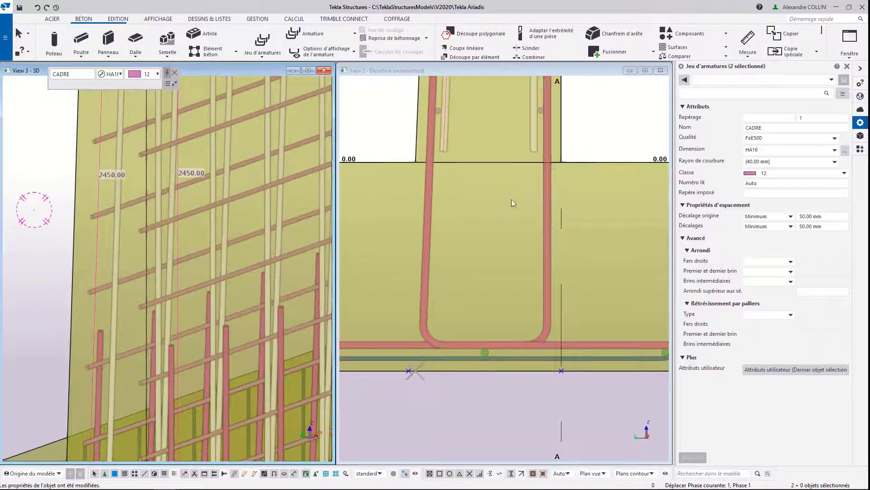
Step: Move the vertical bar sets on both stem faces to the outermost layer in the elevation
middle_click_drag(450, 242, 443, 298)
middle_click_drag(433, 203, 443, 385)
scroll(431, 320, "down", 4)
scroll(450, 129, "up", 4)
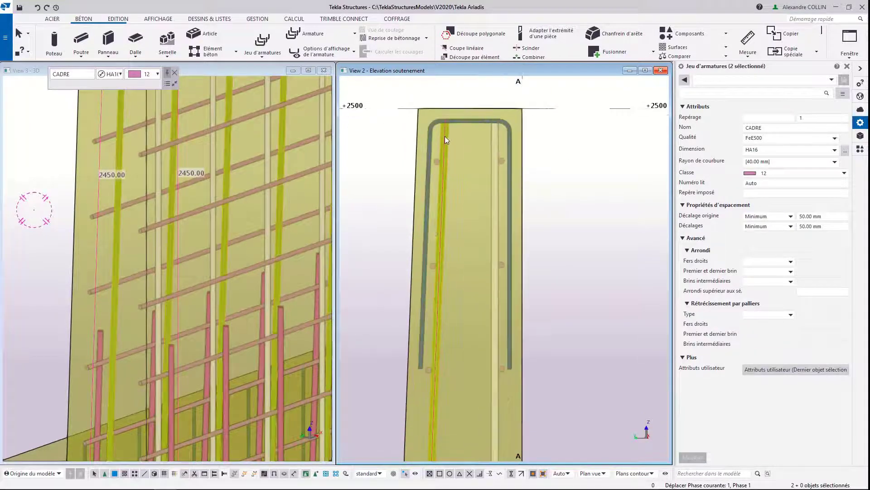
left_click(445, 136)
left_click(494, 132, "ctrl")
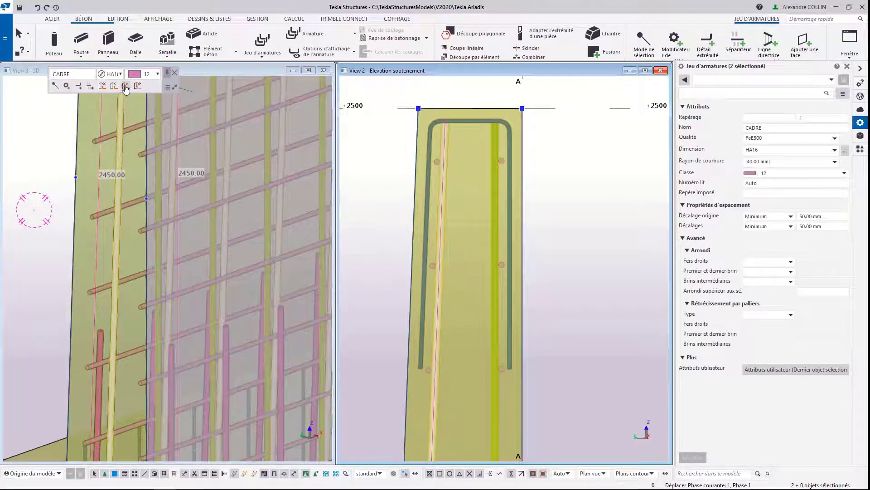
left_click(107, 87)
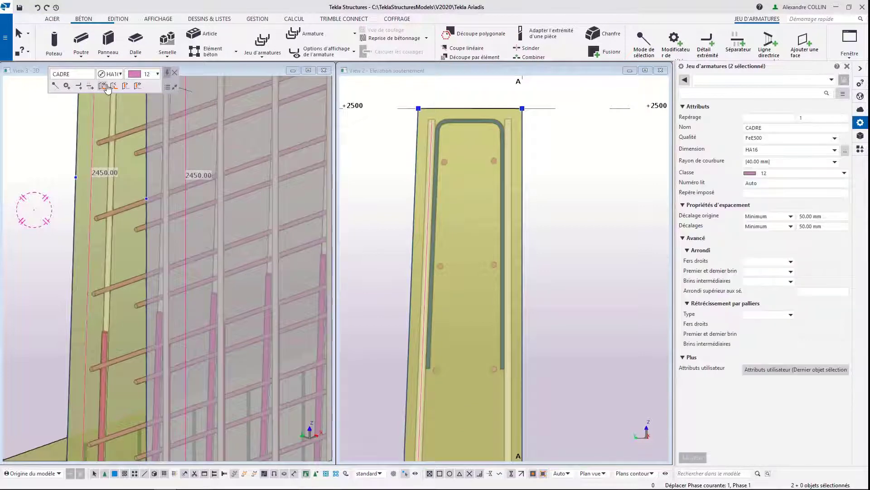
Step: Place the horizontal bar sets of both stem faces in the layer just inside the vertical bars and leave direct modification
left_click(443, 162)
left_click(493, 160, "ctrl")
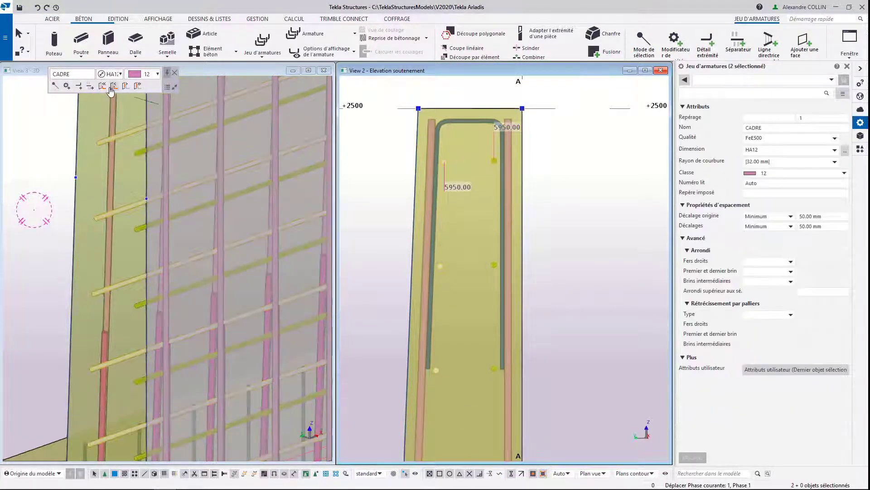
left_click(107, 87)
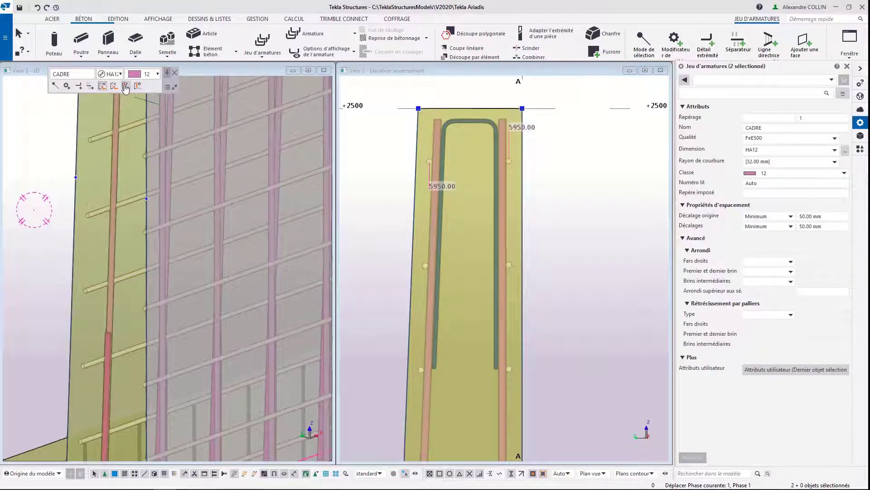
left_click(125, 87)
left_click(126, 87)
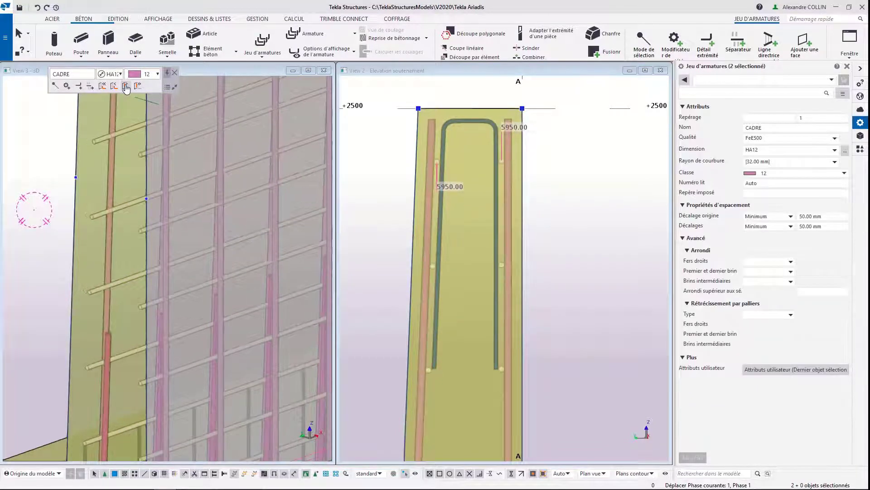
key("d")
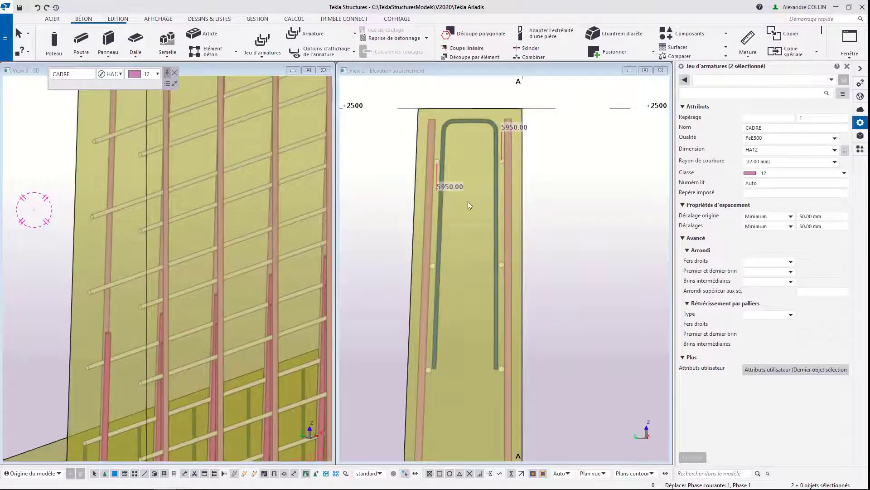
Step: Examine the retaining wall's layered reinforcement from stem to footing in the elevation and in 3D
scroll(519, 196, "down", 5)
scroll(510, 319, "up", 3)
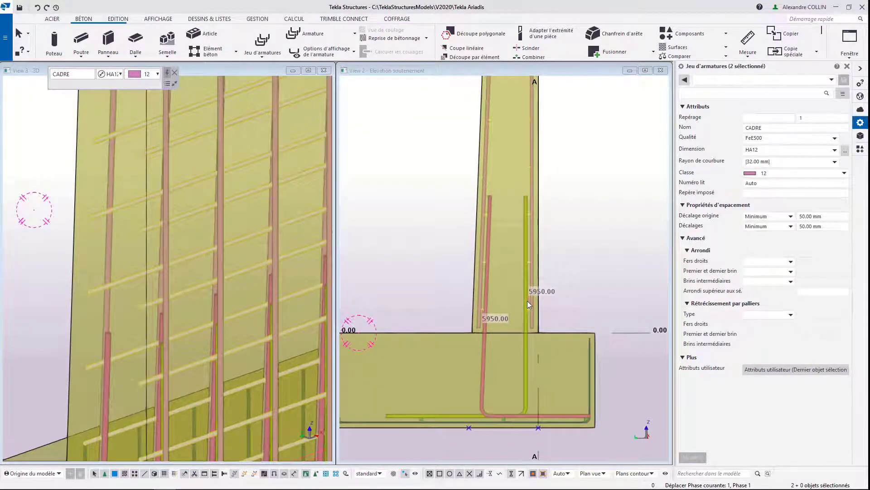
scroll(203, 226, "down", 5)
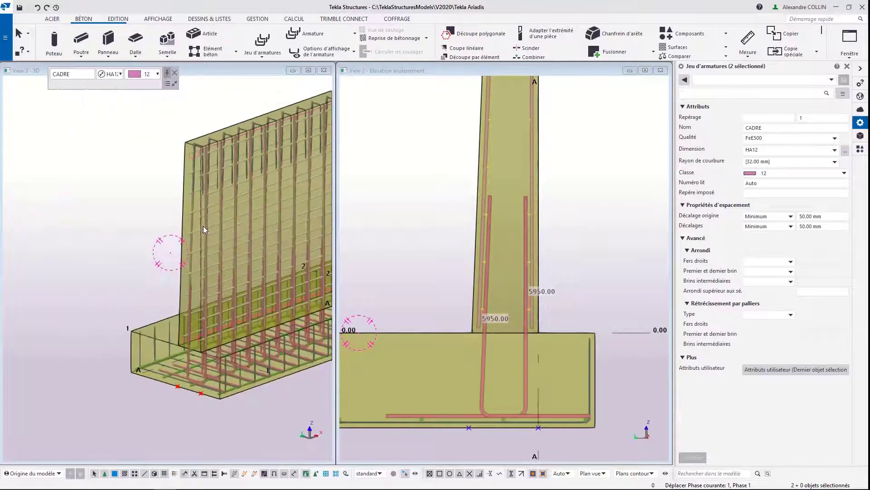
middle_click_drag(203, 226, 45, 244)
scroll(49, 244, "down", 4)
middle_click_drag(107, 257, 124, 273)
key("ctrl+2")
middle_click_drag(115, 348, 125, 321)
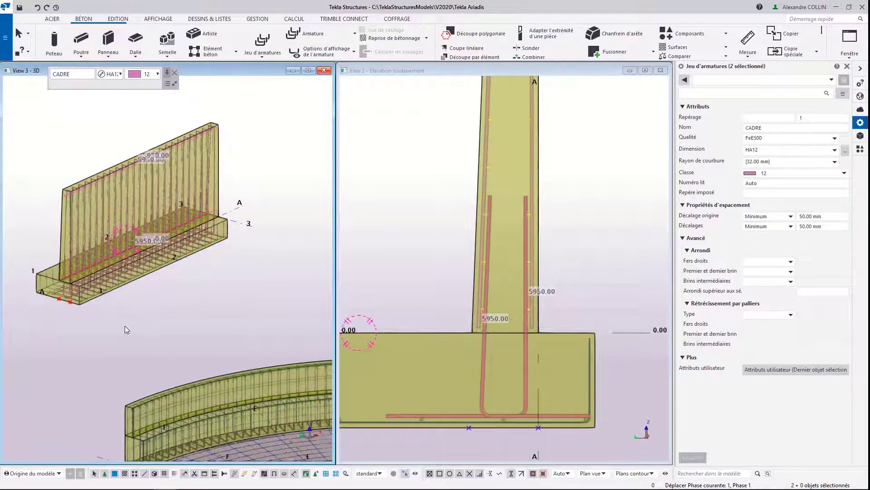
Step: In the maximized 3D view, create a longitudinal HA16 Filants set with 3 spacings along the curved beam's bottom face
scroll(125, 325, "up", 10)
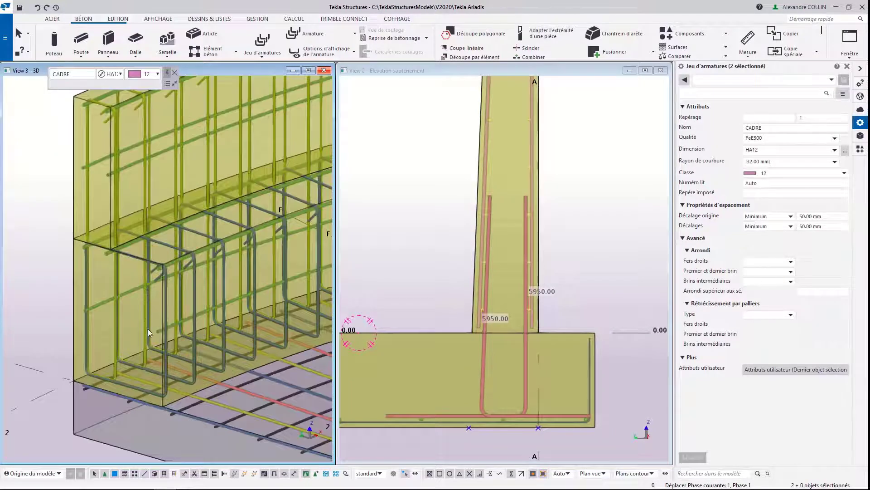
scroll(138, 385, "up", 2)
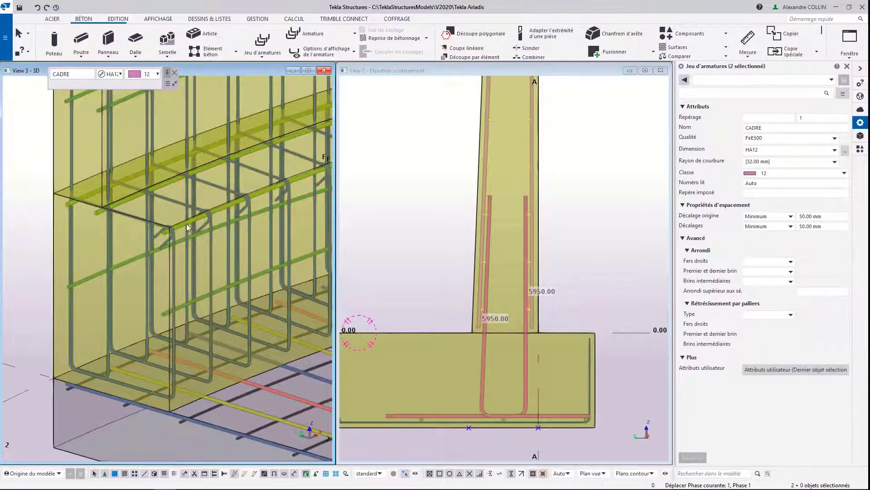
left_click(308, 70)
left_click(268, 56)
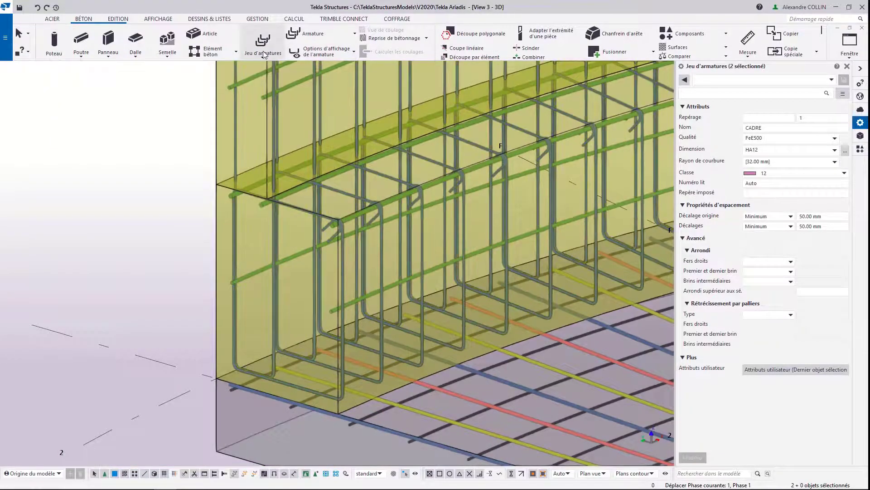
left_click(272, 98)
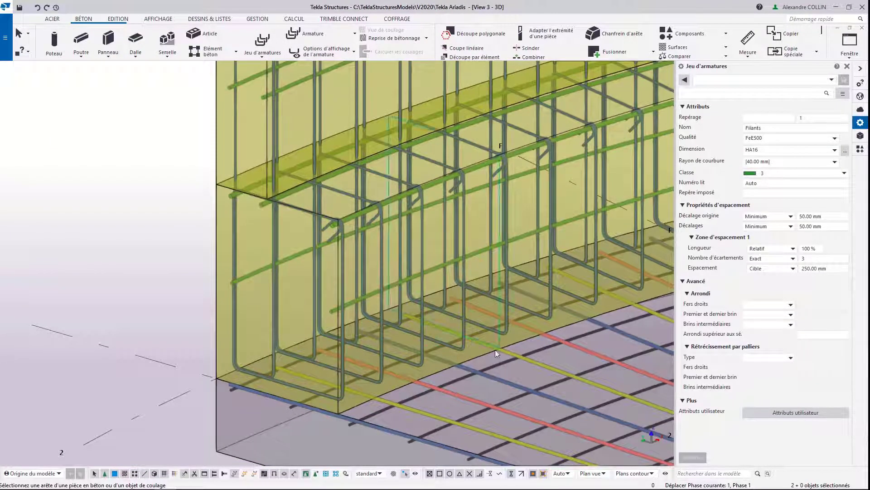
left_click(463, 356)
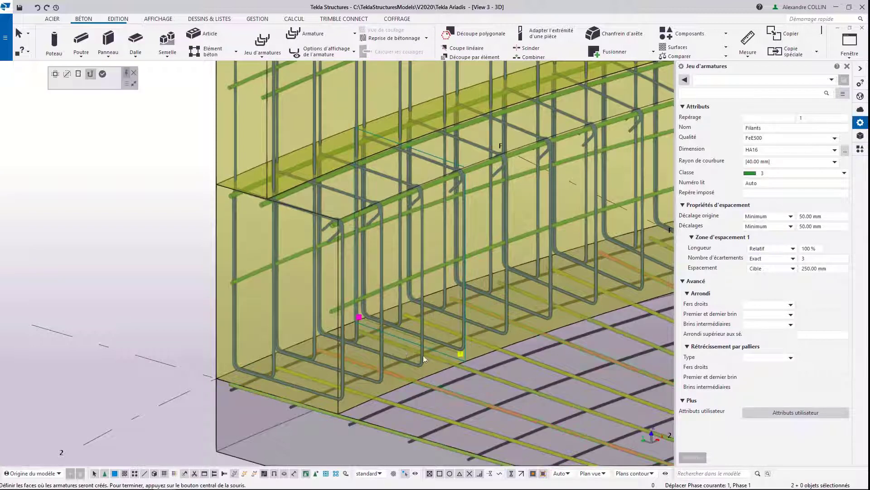
middle_click(407, 333)
key("Escape")
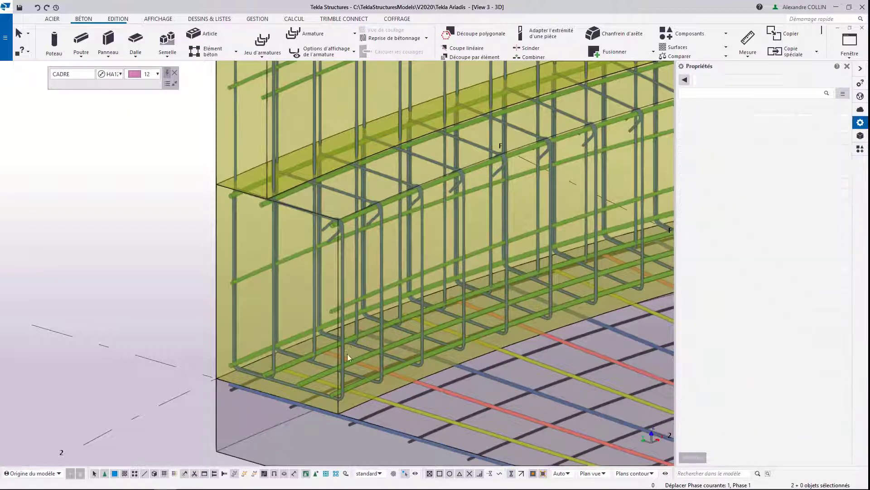
Step: Divide the bottom Filants set's spacing into single-bar zones and shift an intermediate bar, leaving spacings of 183.33 and 150 mm beside it
left_click(318, 377)
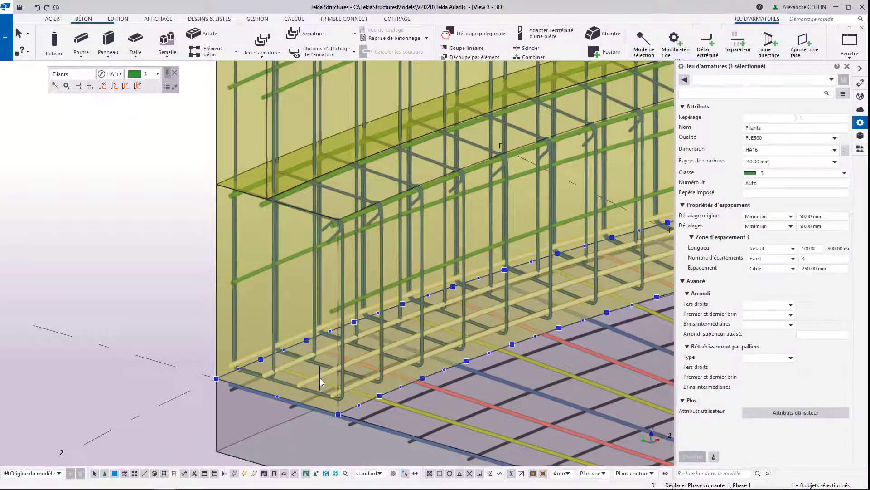
scroll(319, 379, "up", 5)
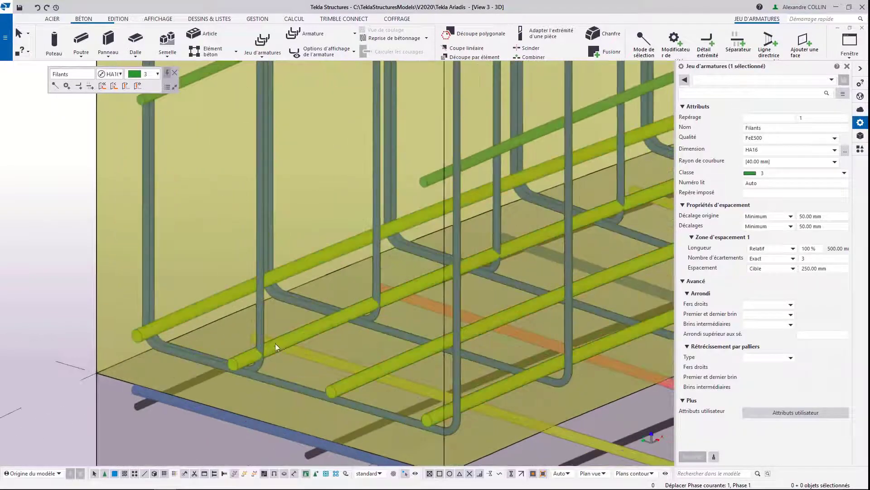
middle_click_drag(313, 330, 310, 311)
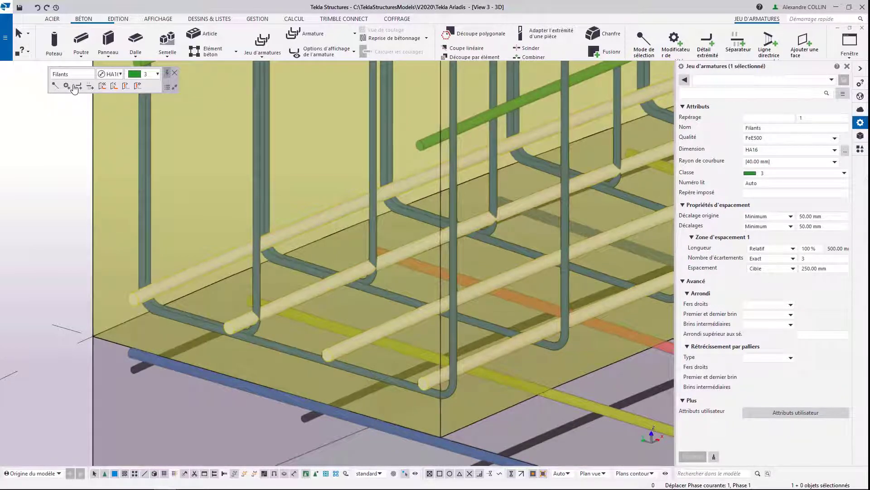
left_click(75, 87)
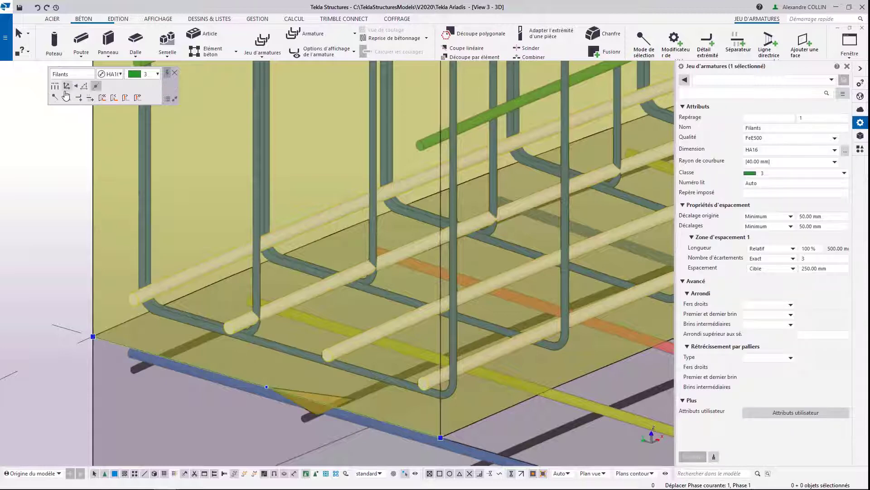
left_click(55, 87)
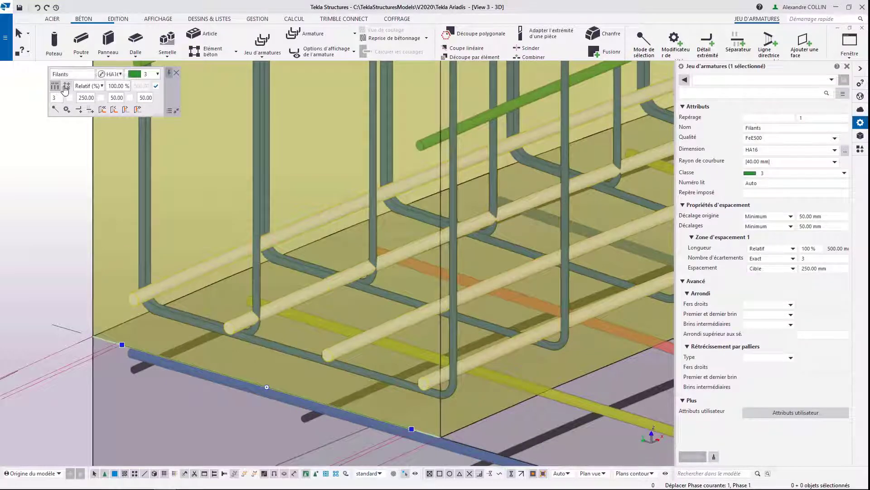
left_click(217, 346)
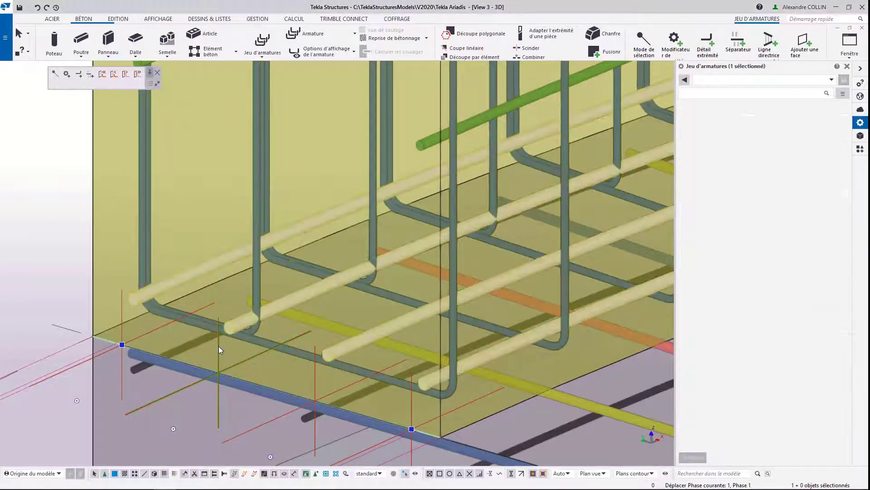
left_click_drag(217, 347, 209, 343)
middle_click_drag(227, 327, 345, 332, "ctrl")
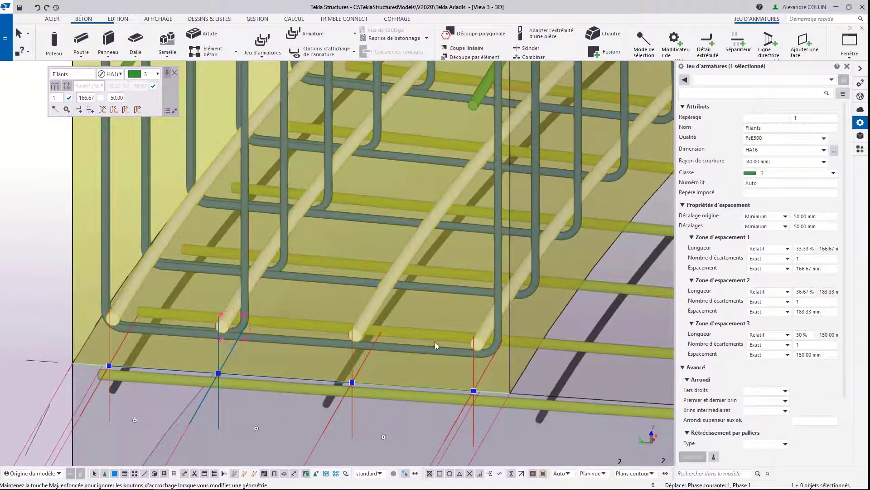
Step: Set the exact spacing of zones 1 and 2 of the bottom Filants set to 175 mm and deselect it
left_click(824, 269)
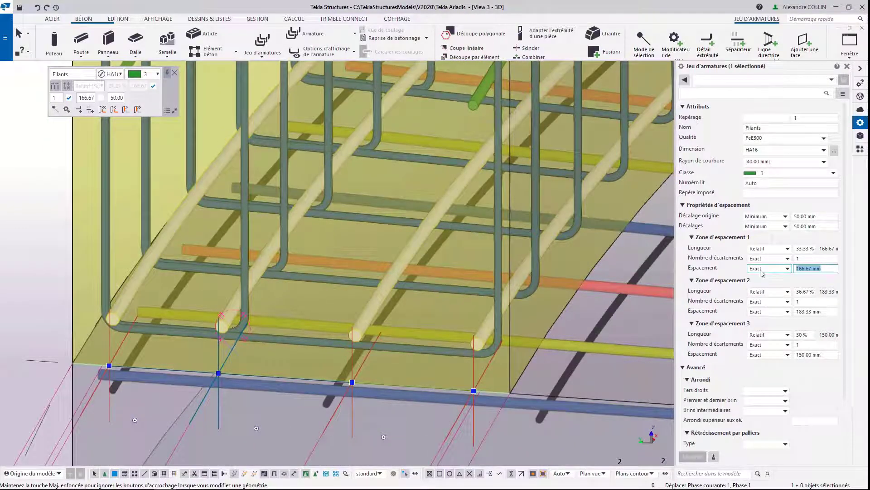
type("175")
left_click(830, 312)
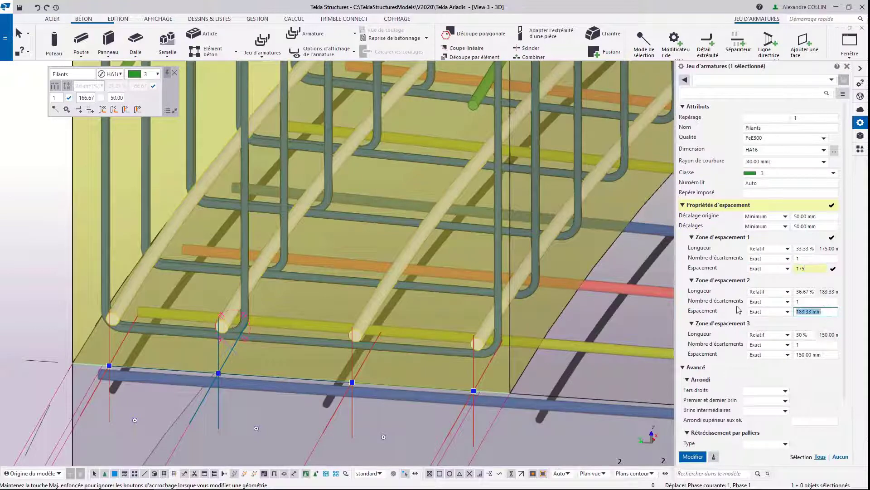
type("175")
key("Return")
scroll(306, 260, "down", 5)
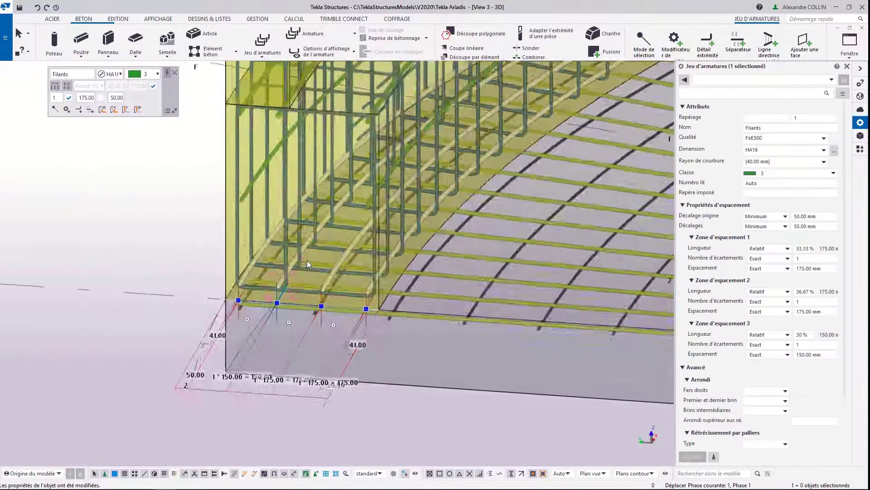
left_click(344, 369)
scroll(315, 264, "up", 3)
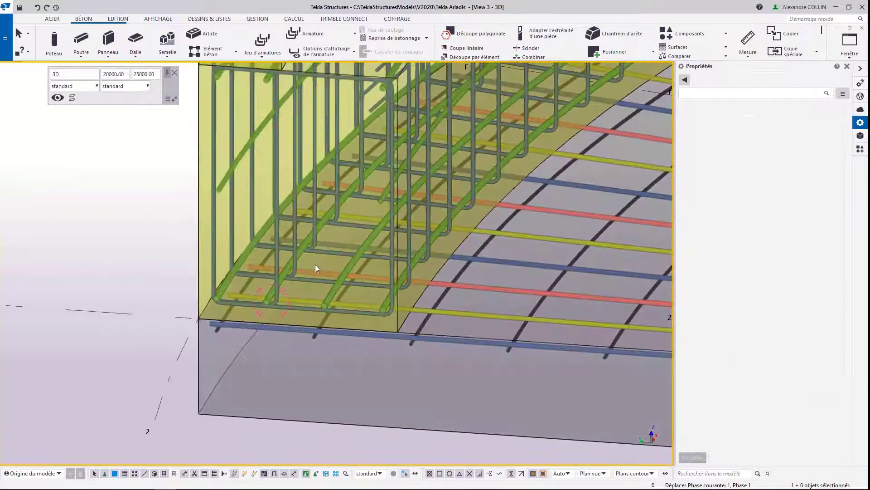
Step: Examine the fan-shaped slab's radial and arc bars in plan, inspecting the HA8 arc set and an HA12 radial set
scroll(309, 304, "down", 4)
scroll(211, 316, "down", 3)
scroll(207, 272, "up", 1)
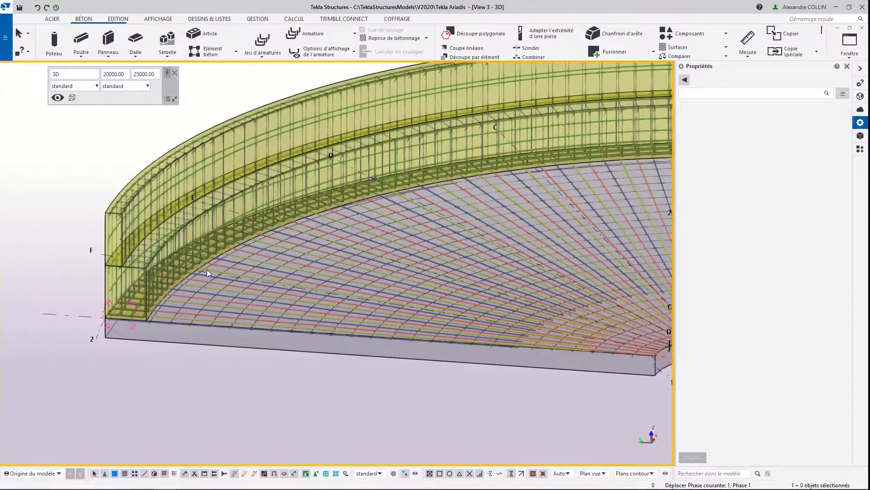
scroll(207, 269, "down", 6)
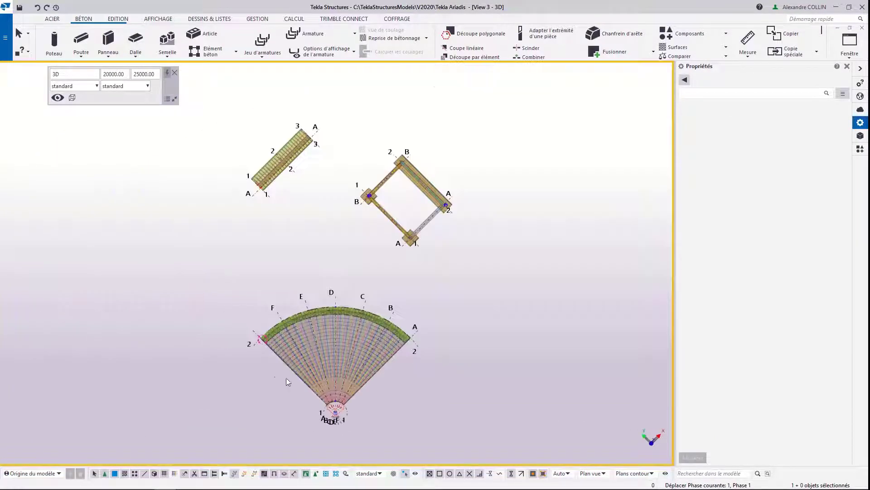
scroll(334, 344, "up", 4)
scroll(335, 344, "up", 4)
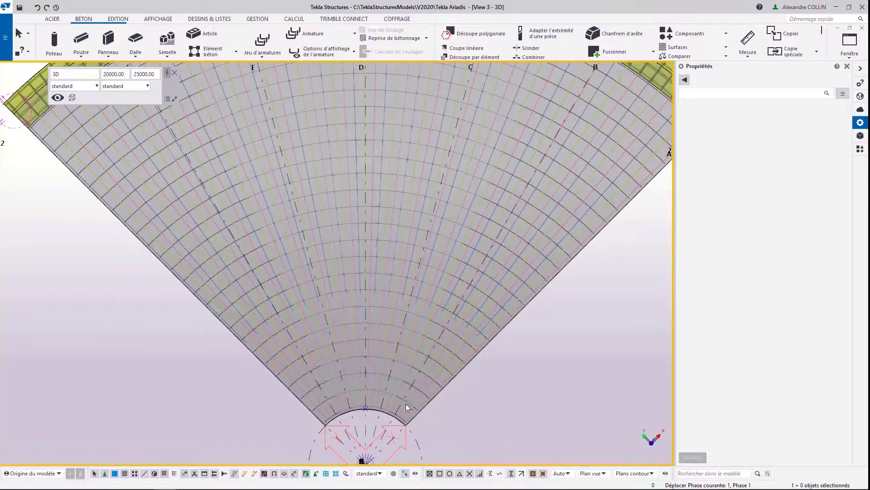
scroll(406, 403, "up", 3)
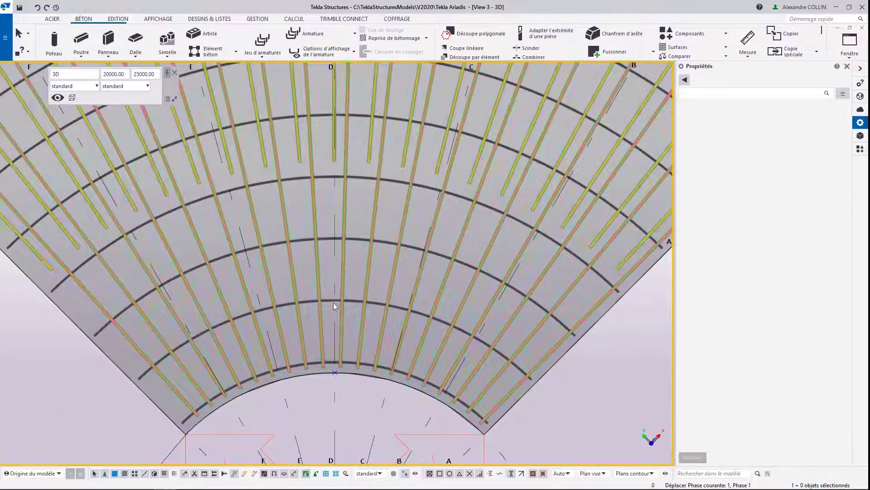
left_click(329, 300)
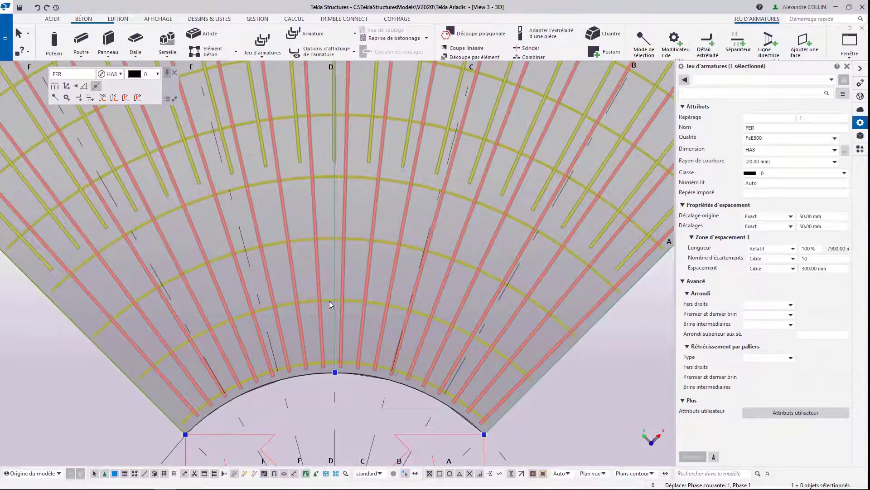
left_click(607, 372)
left_click(551, 351)
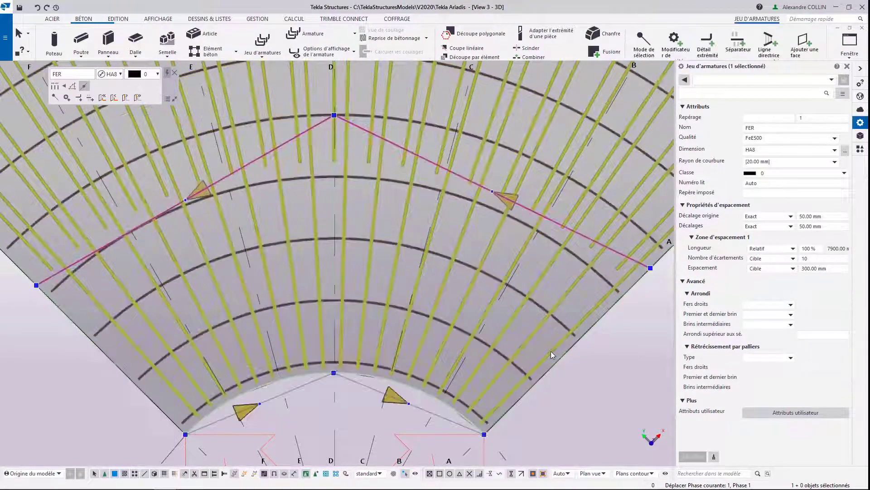
scroll(489, 318, "down", 2)
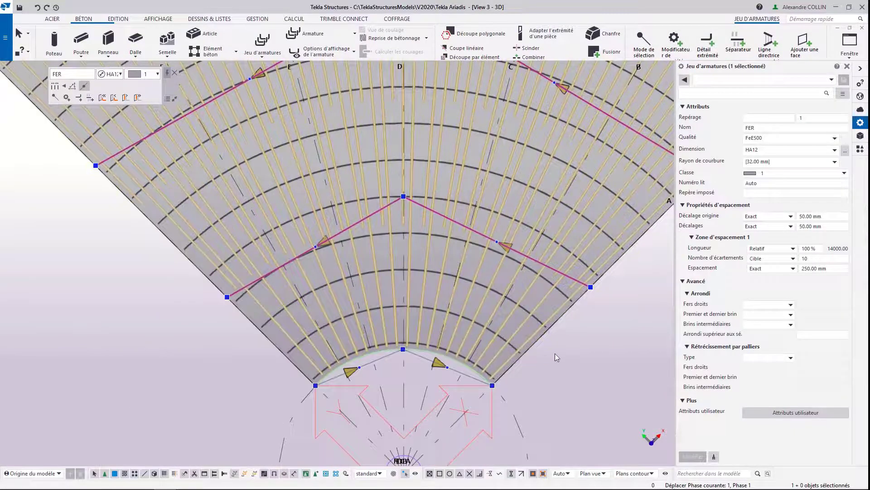
left_click(552, 340)
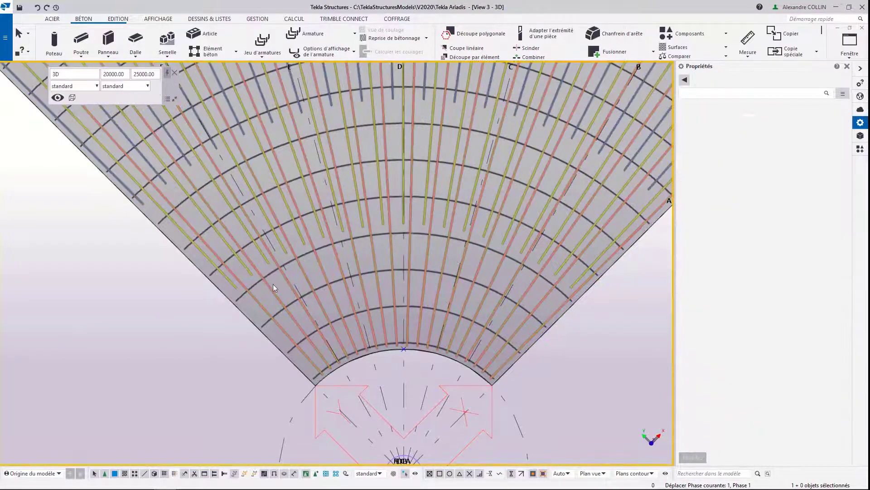
scroll(131, 184, "up", 1)
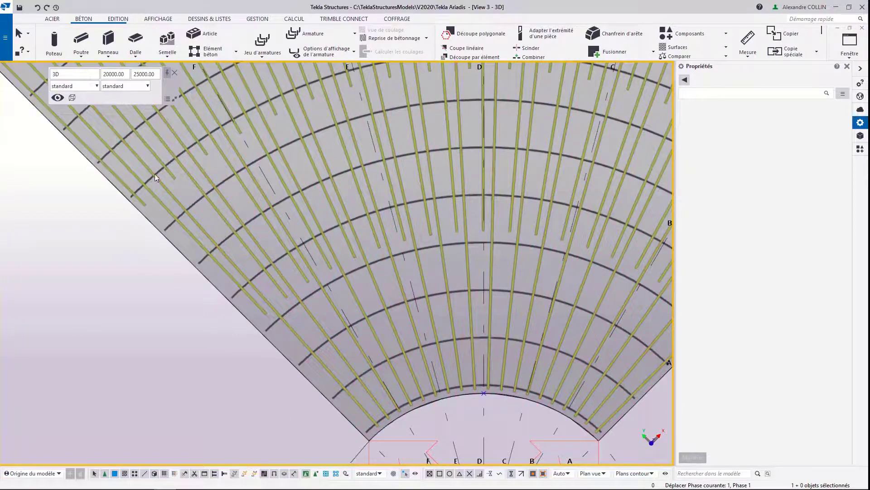
middle_click_drag(104, 229, 50, 232)
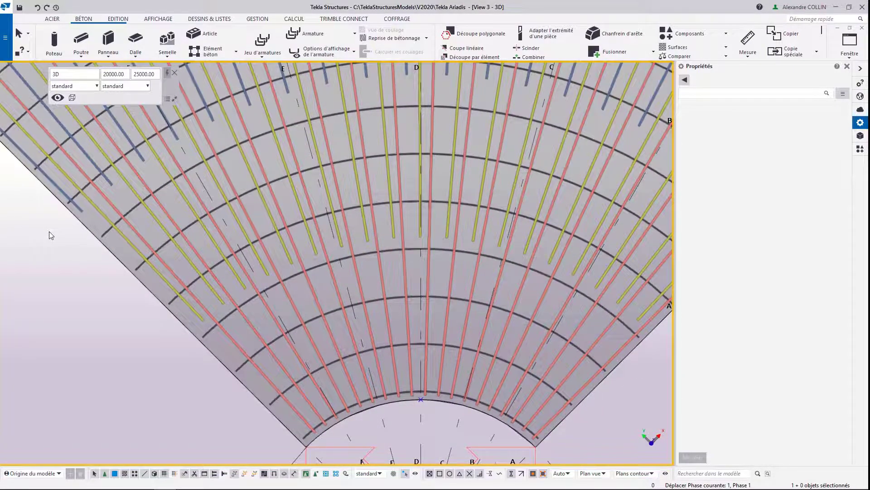
Step: Show the whole model in 3D and run numbering on its modified objects
scroll(164, 257, "down", 4)
mouse_move(292, 304)
middle_mouse_down("ctrl")
mouse_move(264, 256)
mouse_move(266, 189)
mouse_move(303, 311)
middle_mouse_up("ctrl")
scroll(303, 312, "down", 5)
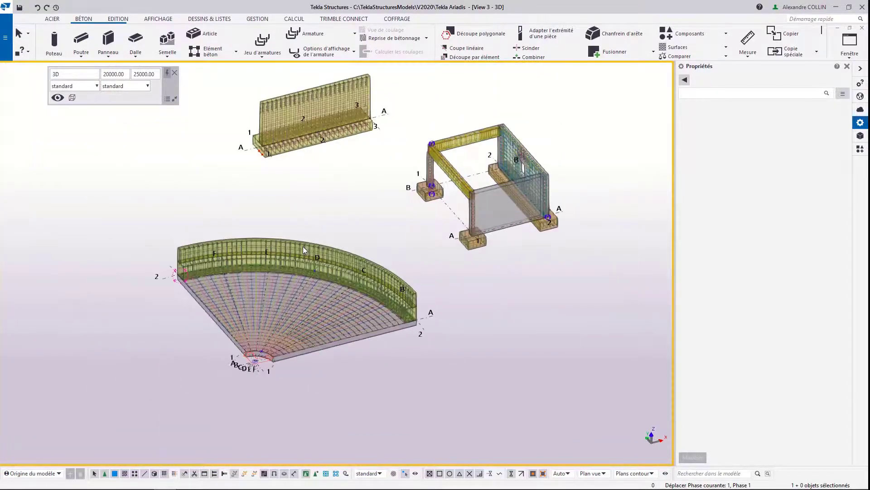
middle_click_drag(277, 248, 368, 231, "ctrl")
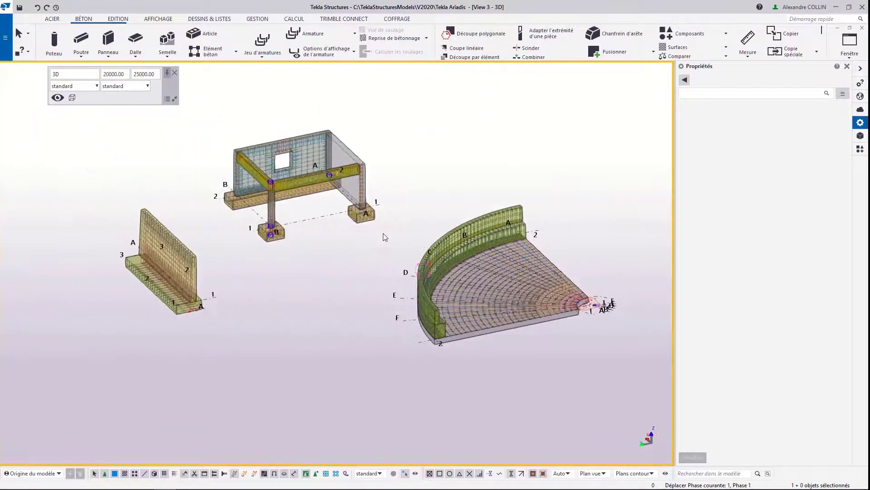
left_click(254, 20)
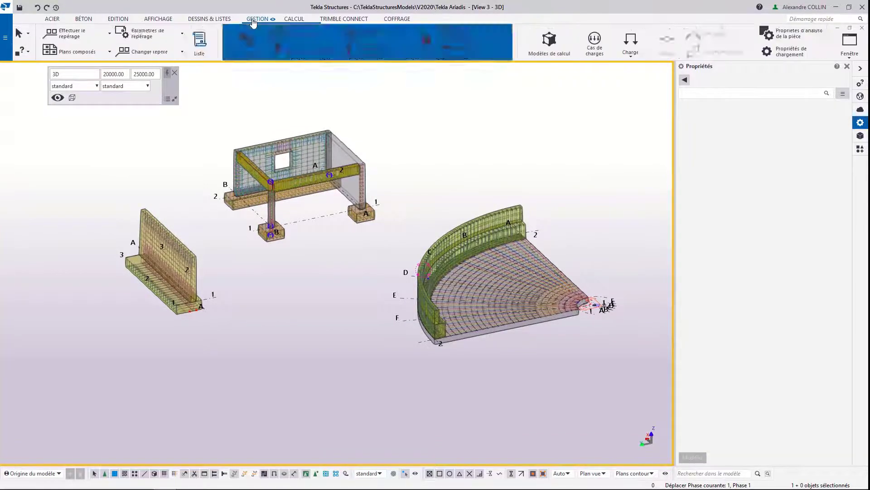
left_click(199, 19)
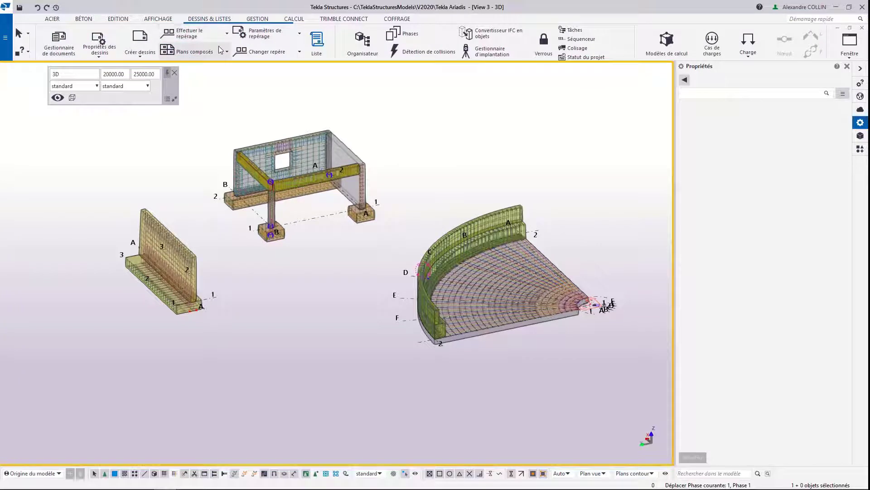
left_click(300, 55)
left_click(300, 55)
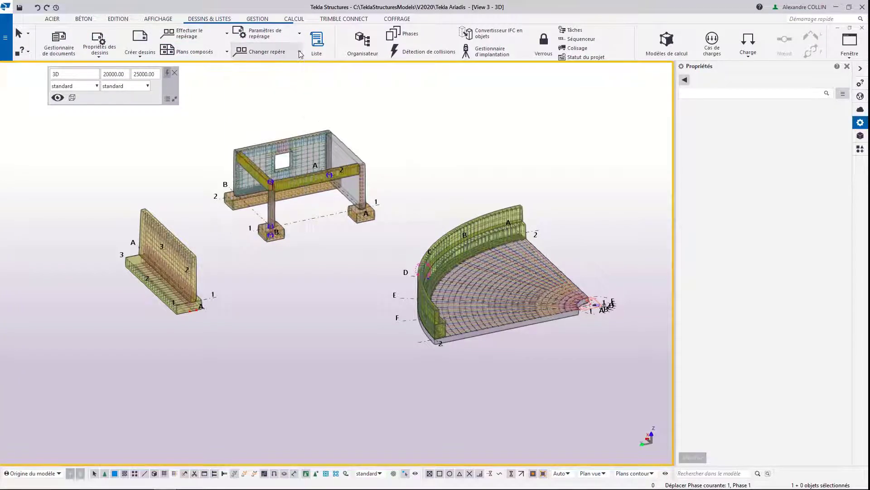
left_click(227, 33)
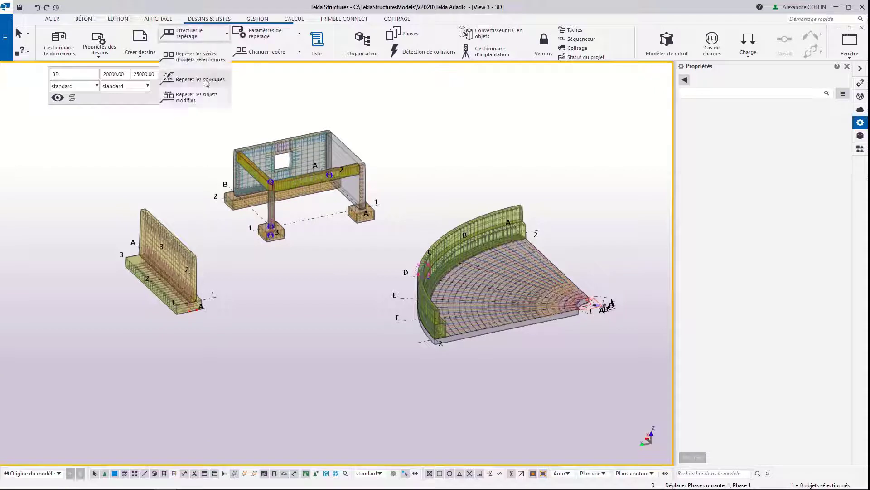
left_click(198, 97)
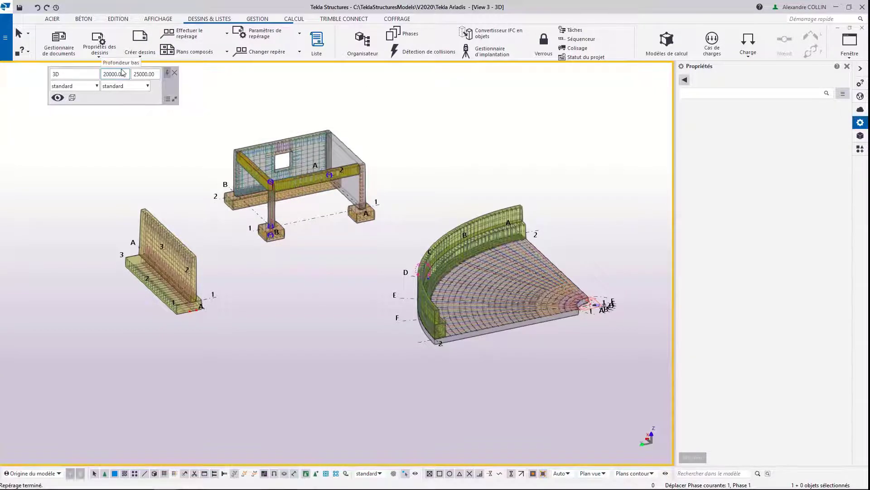
Step: Generate the Ferraillage list "R_liste ferraillage par élément béton.pdf" for all objects and display it
left_click(316, 41)
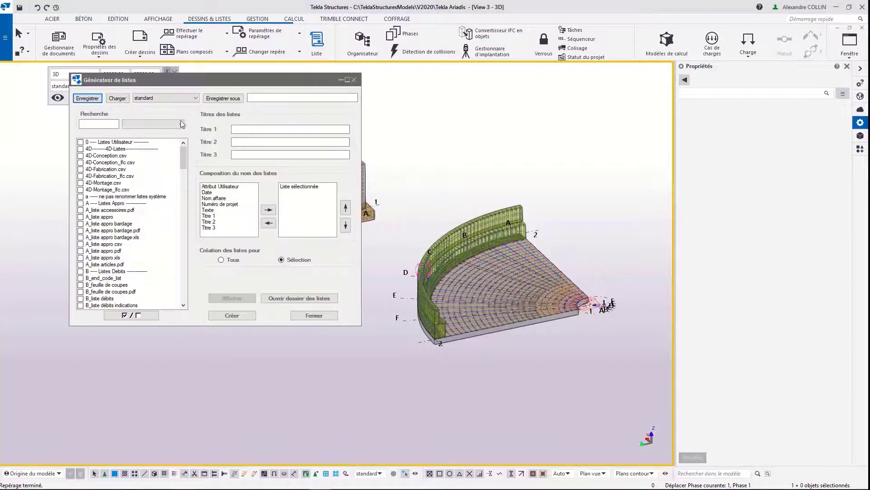
left_click(179, 124)
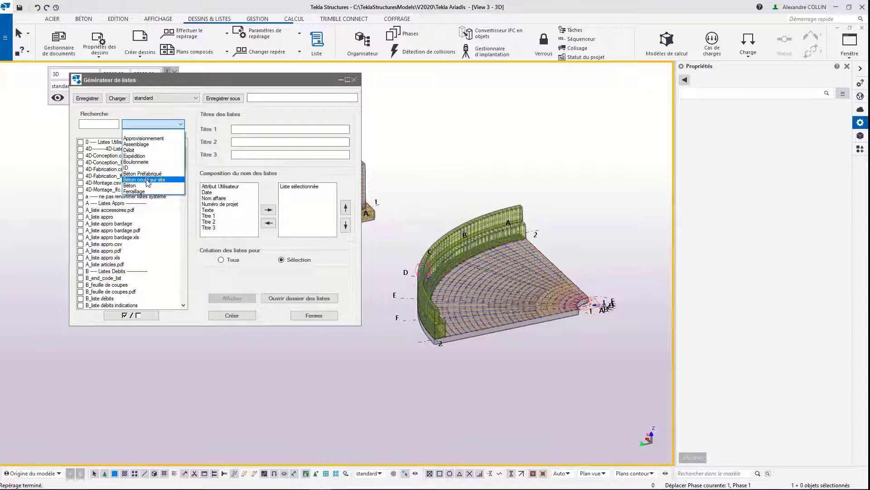
left_click(136, 191)
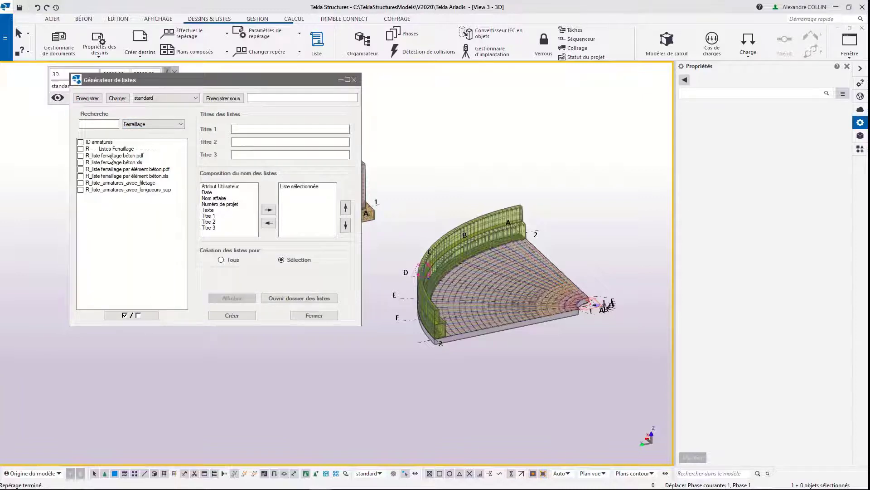
left_click(97, 170)
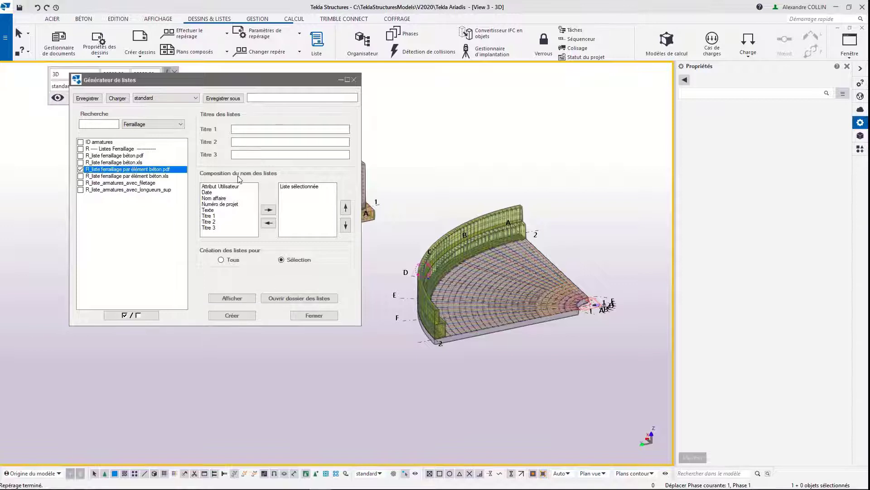
left_click(225, 315)
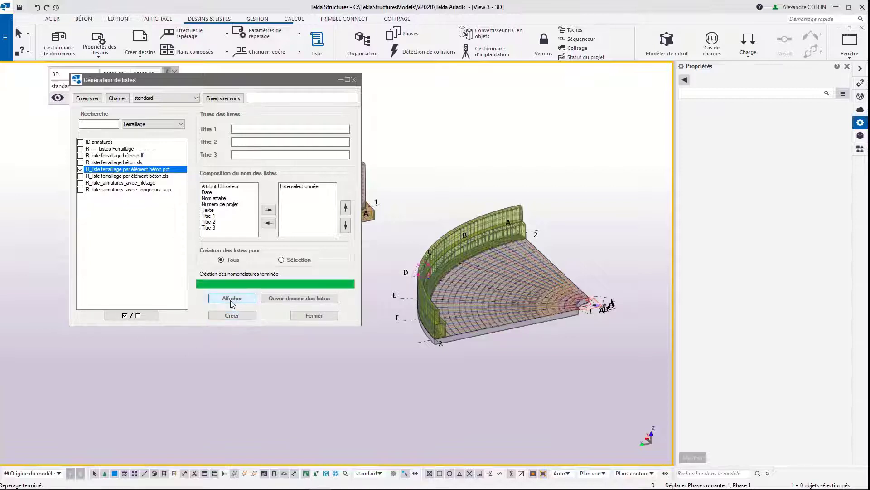
left_click(232, 299)
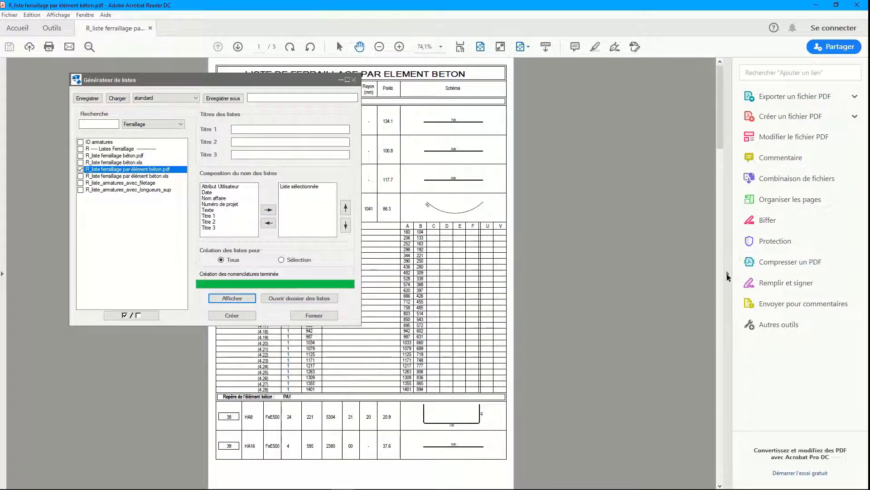
Step: Examine the PDF reinforcement list by concrete element in Acrobat Reader with the list generator closed, then close the document
left_click_drag(483, 15, 584, 10)
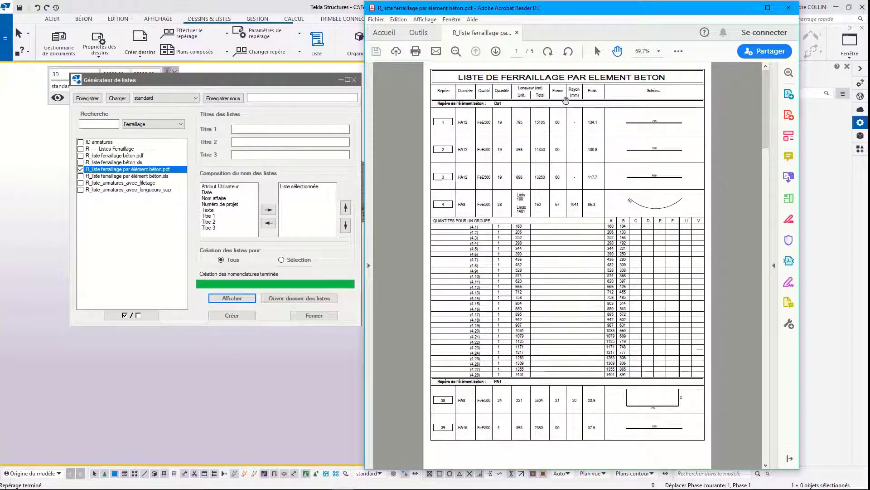
left_click(768, 8)
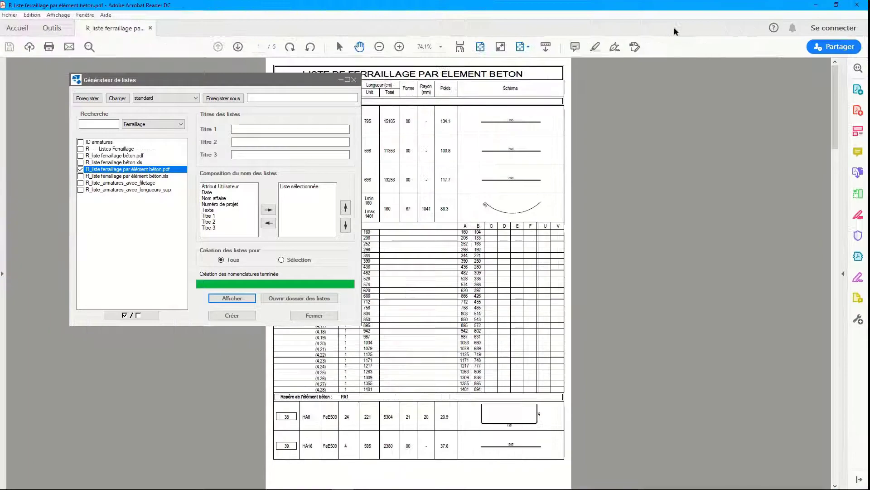
left_click(355, 80)
scroll(290, 112, "up", 3, "ctrl")
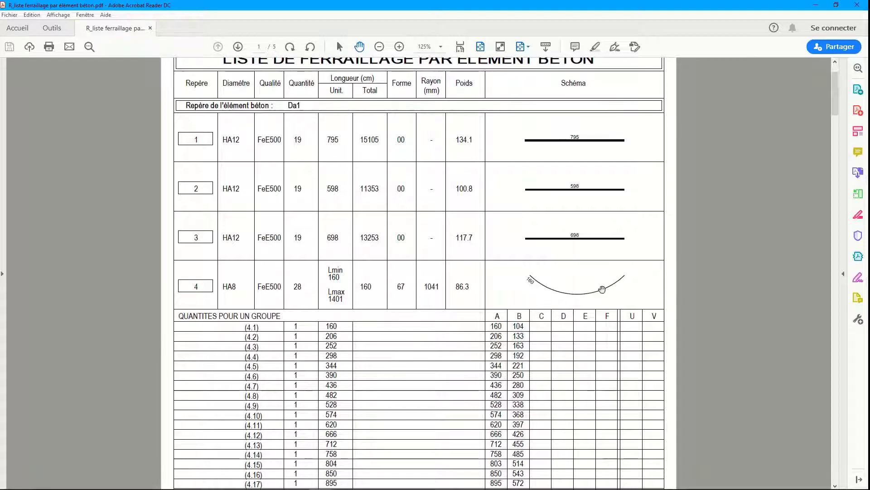
scroll(472, 285, "down", 10)
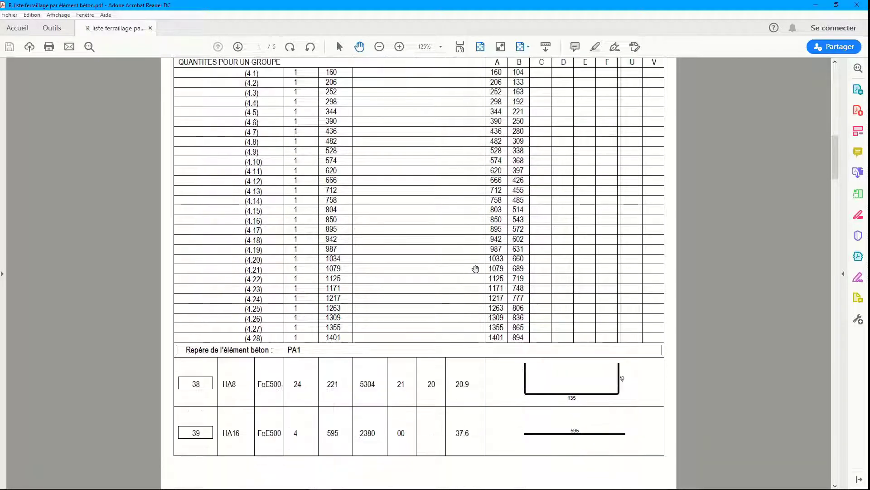
scroll(330, 302, "down", 12)
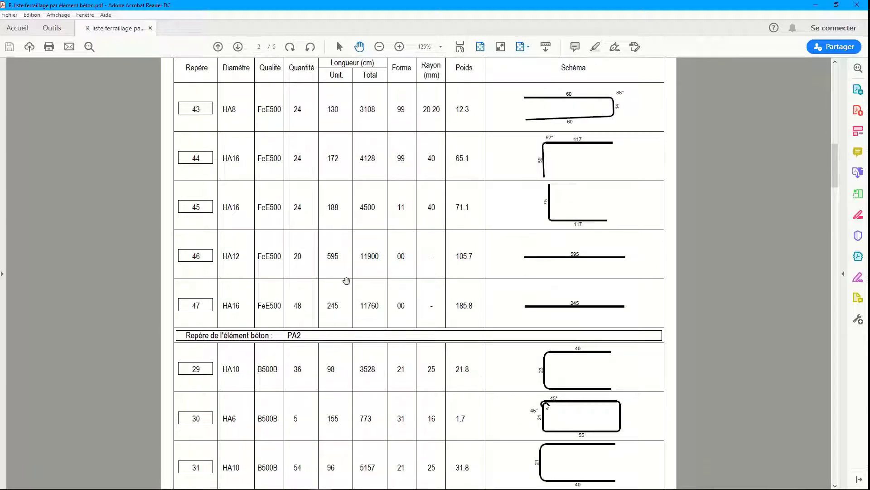
scroll(548, 182, "up", 1)
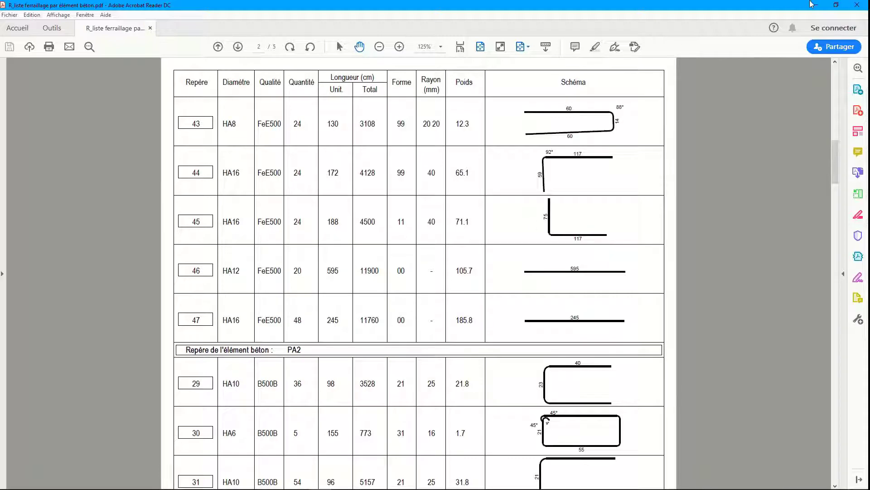
left_click(860, 4)
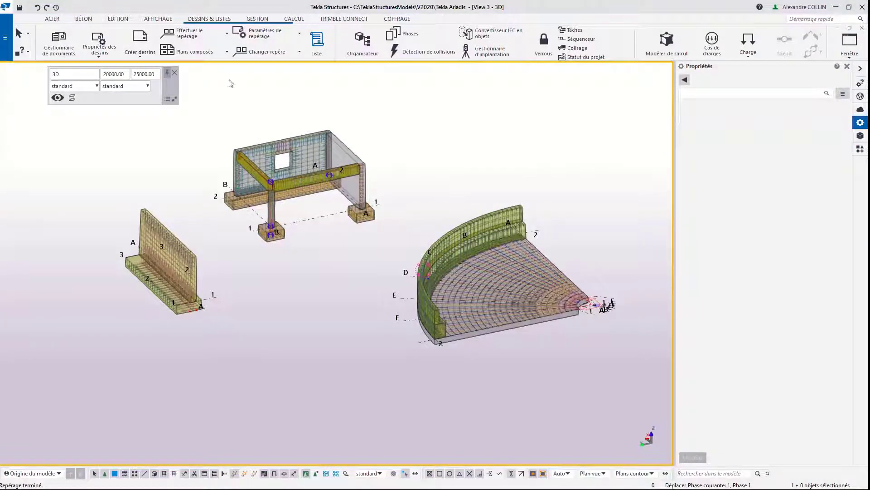
Step: Open the footing's Plan de ferraillage drawing [S.1 - 2] from the document manager and examine its top view and reinforcement list
left_click(66, 49)
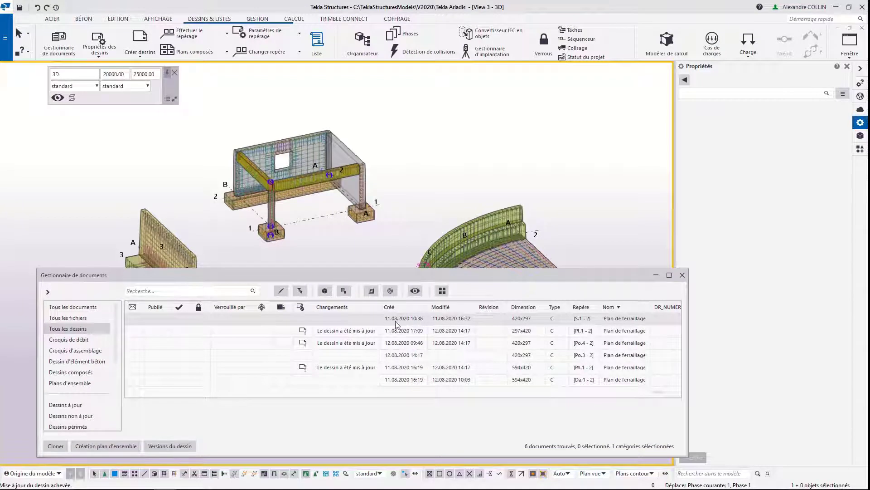
double_click(363, 321)
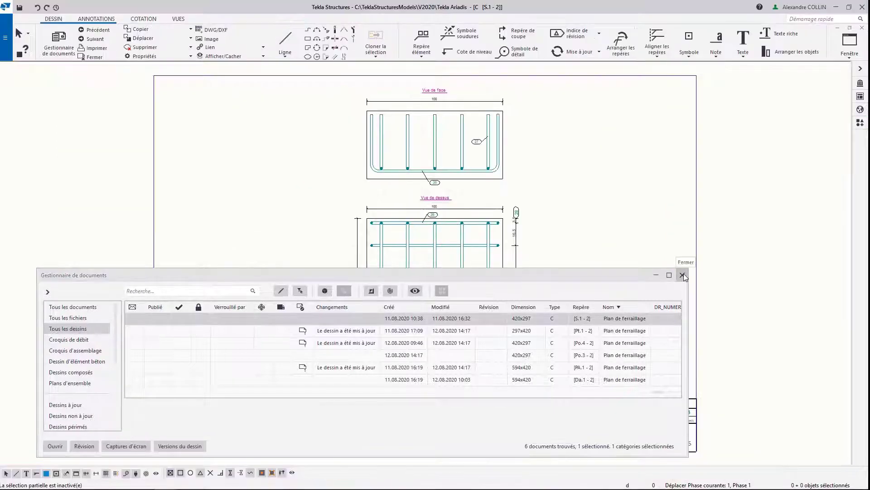
left_click(683, 274)
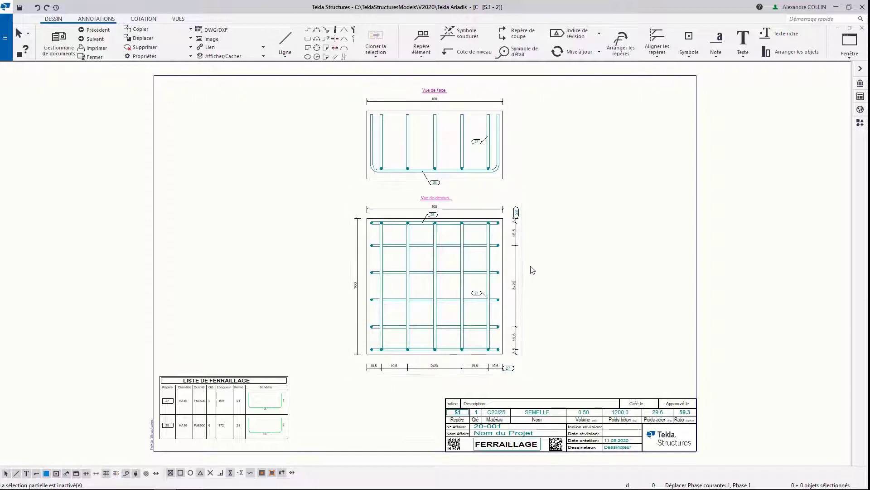
scroll(530, 272, "up", 1)
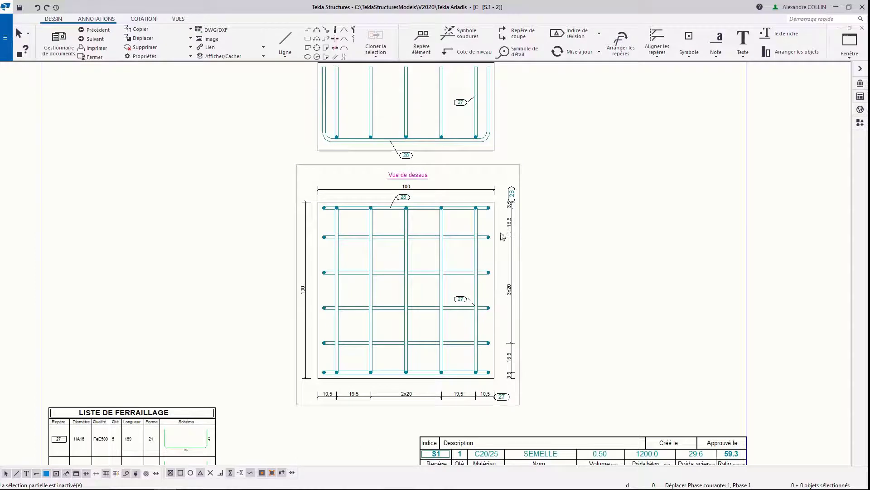
middle_click_drag(318, 319, 335, 175)
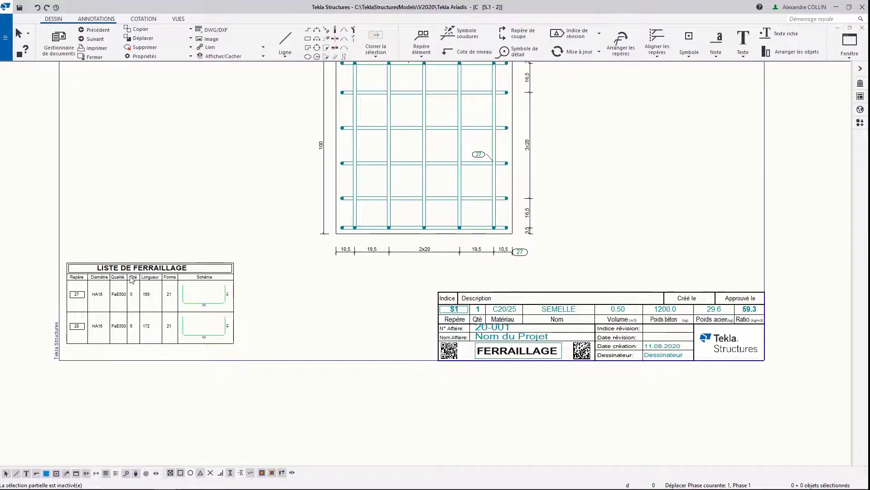
scroll(71, 299, "up", 3)
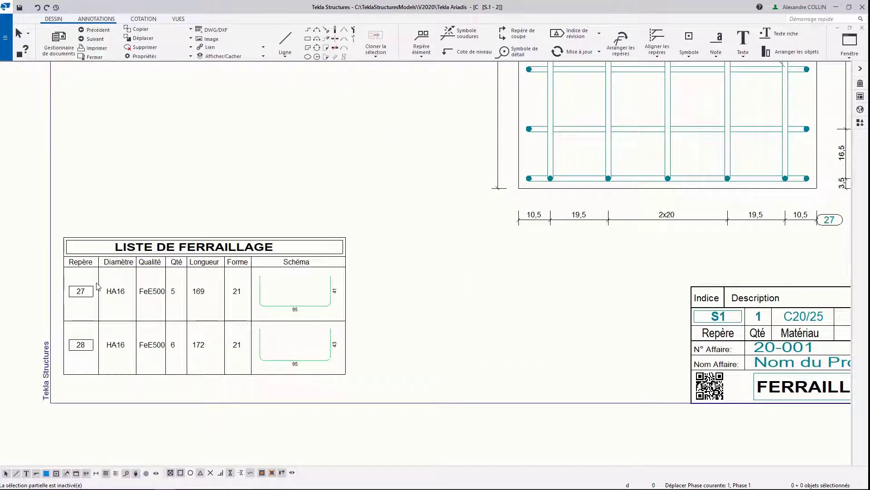
Step: Open the next reinforcement drawing, the column's [Pt.1 - 2], and set the scale of section view A-A to 10
scroll(97, 286, "down", 4)
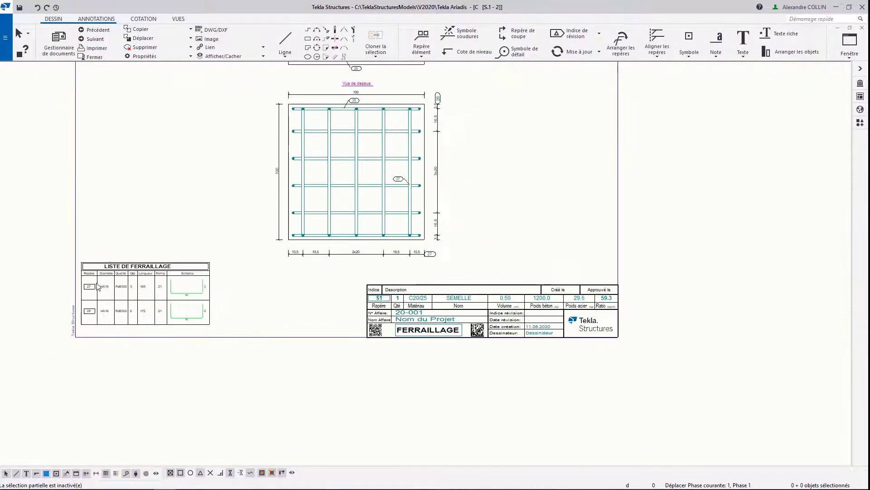
left_click(88, 40)
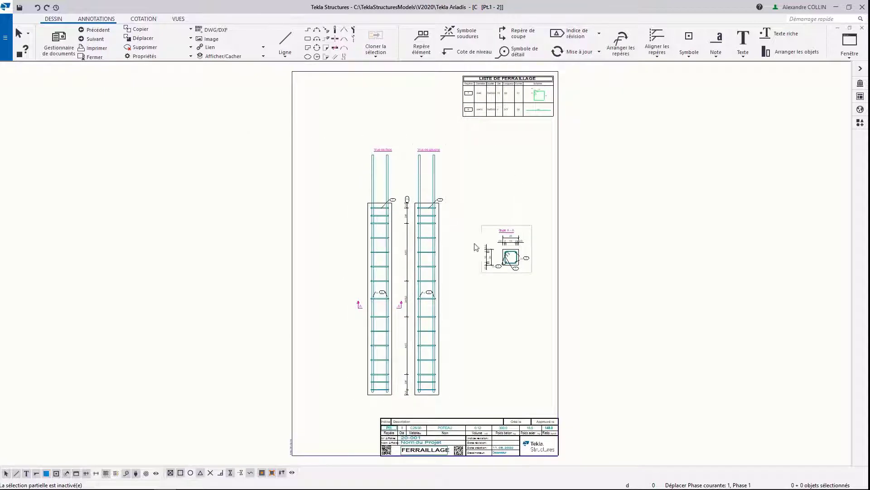
scroll(521, 257, "up", 5)
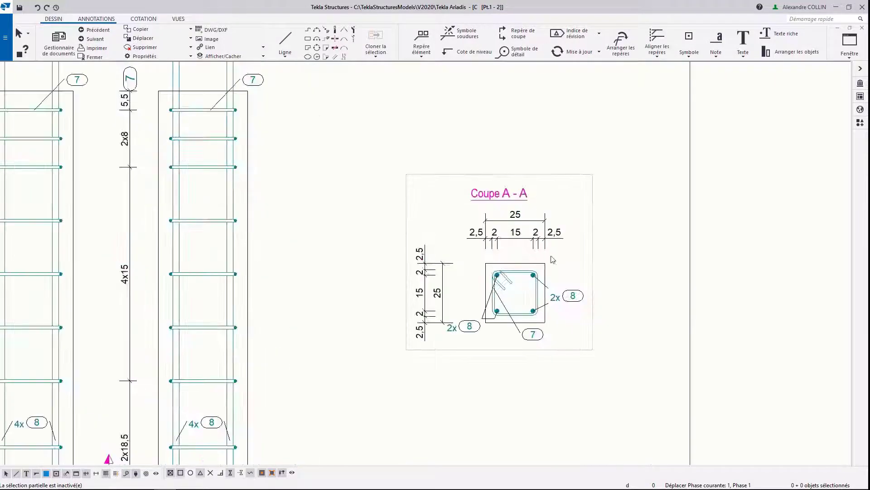
left_click(589, 195)
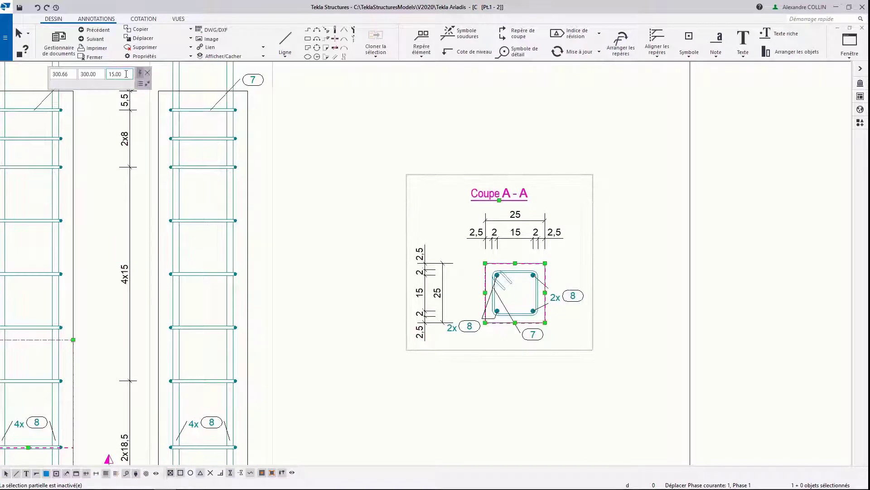
left_click(126, 74)
type("10")
key("Return")
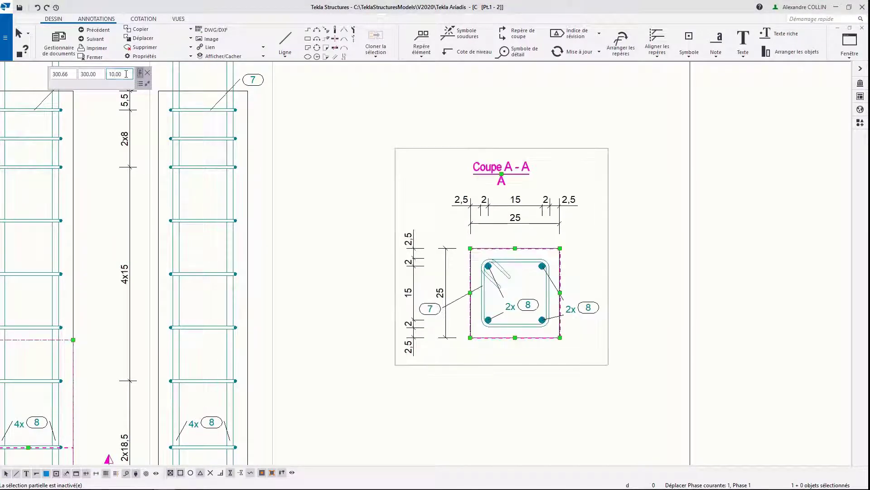
Step: In section A-A, delete the overall vertical dimension and right-hand 2x 8 mark, and reposition the remaining dimensions and stirrup mark 7
left_click(442, 299)
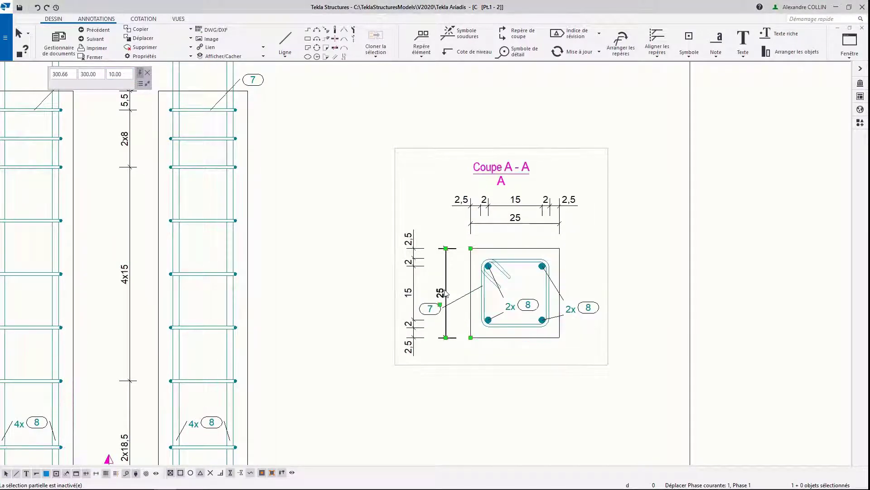
key("Delete")
left_click(484, 227)
left_click_drag(483, 224, 461, 228)
left_click(460, 206)
left_click(423, 263)
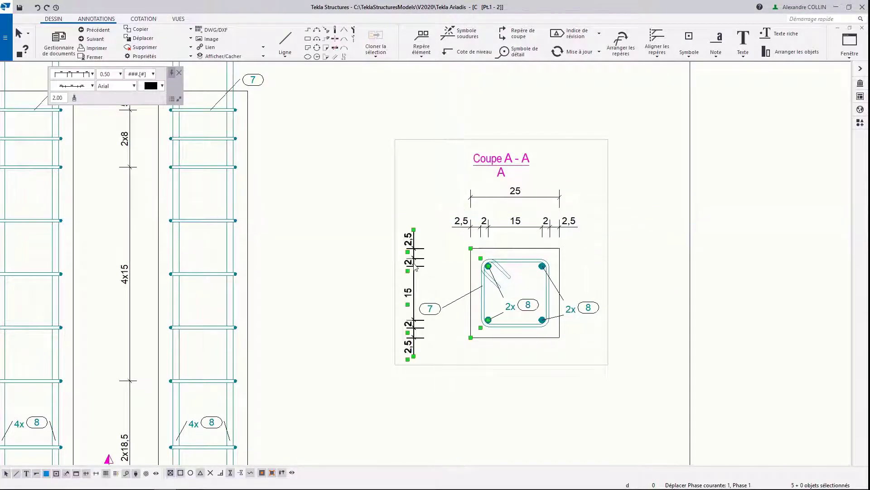
left_click_drag(423, 263, 611, 266)
left_click(428, 310)
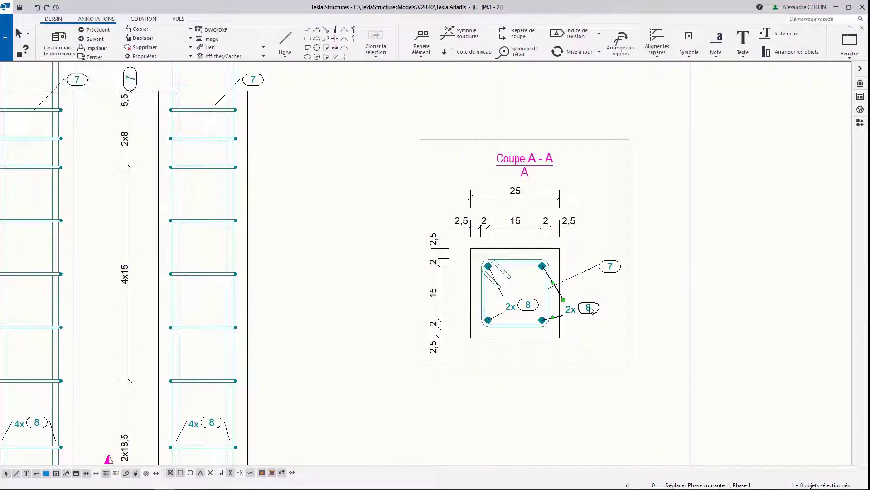
Step: Load the Repère+shéma+ecart settings for stirrup mark 7 in section A-A and apply them to the mark
double_click(610, 266)
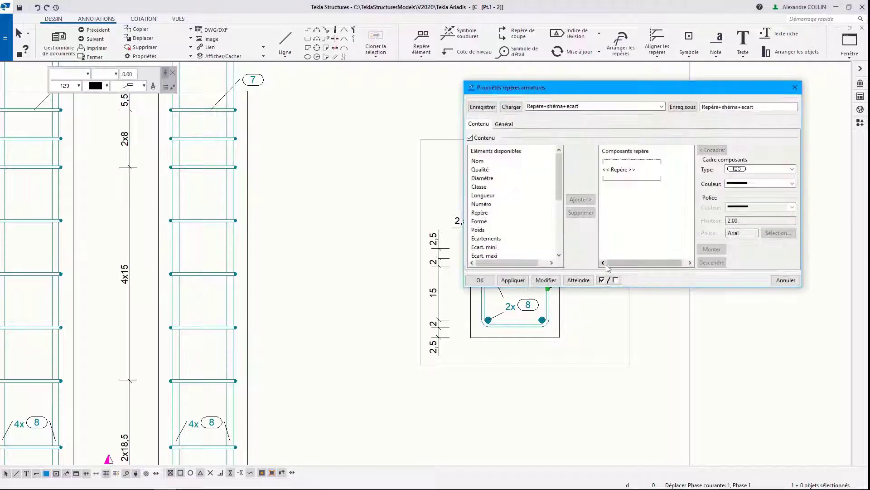
left_click(511, 107)
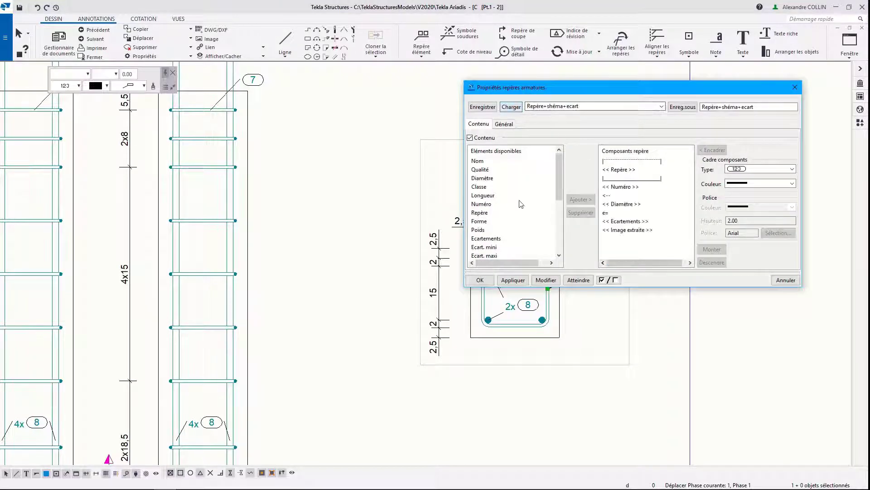
left_click(542, 280)
left_click(488, 280)
Step: Move the expanded stirrup mark 7 closer to the section and shift view A-A so it fits inside the sheet border
middle_click_drag(610, 272, 449, 272)
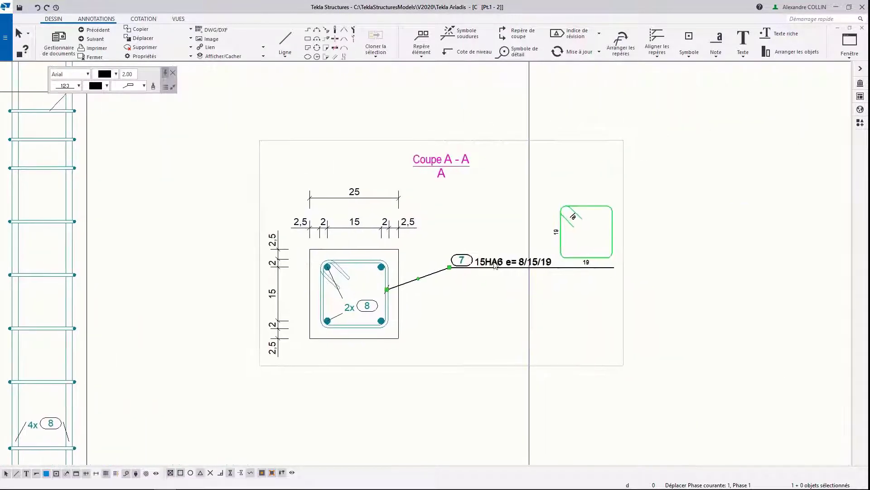
left_click_drag(484, 264, 461, 262)
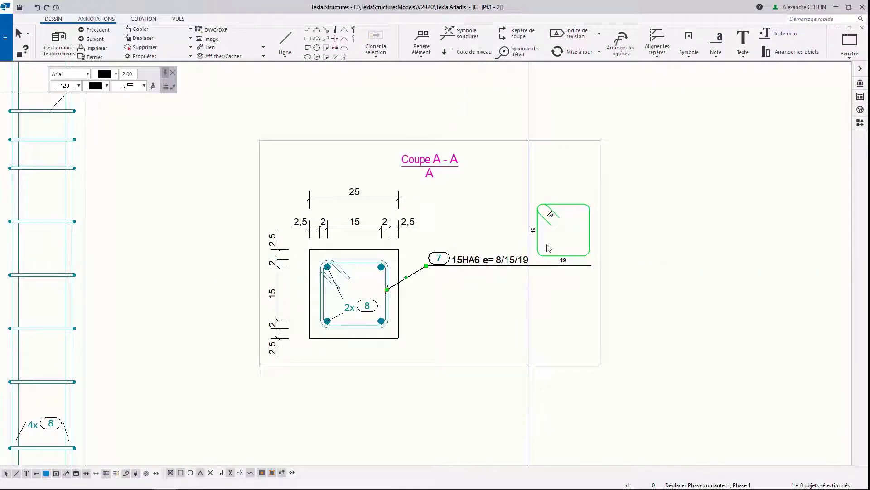
left_click_drag(464, 144, 354, 152)
Step: Save the column drawing, look through beam drawing [Po.4 - 2] and wall drawing [PA.1 - 2], saving each, and return to the model
left_click(91, 39)
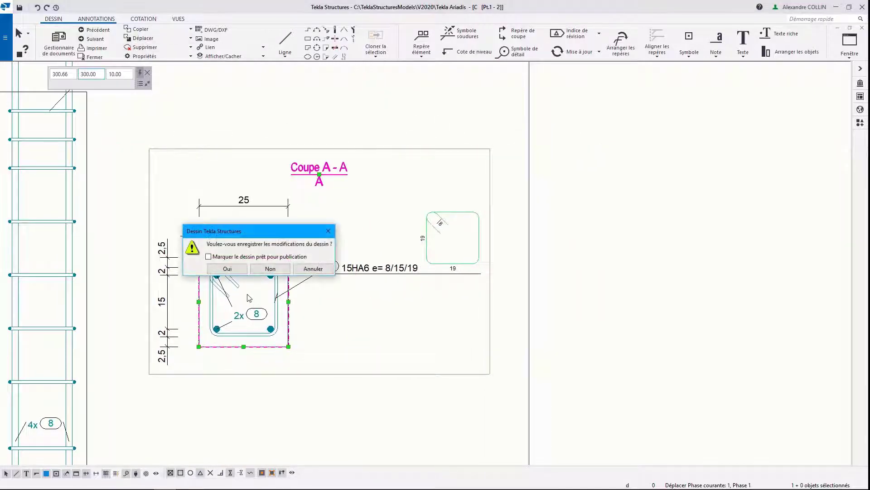
left_click(225, 269)
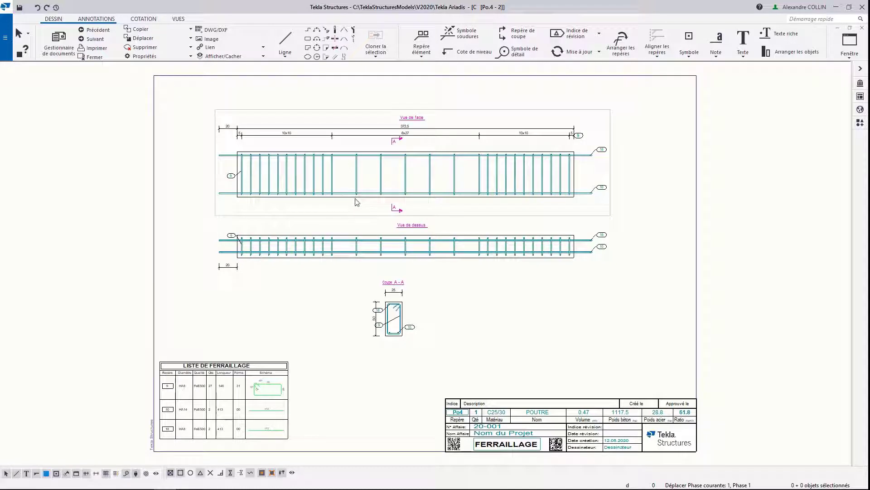
left_click(93, 40)
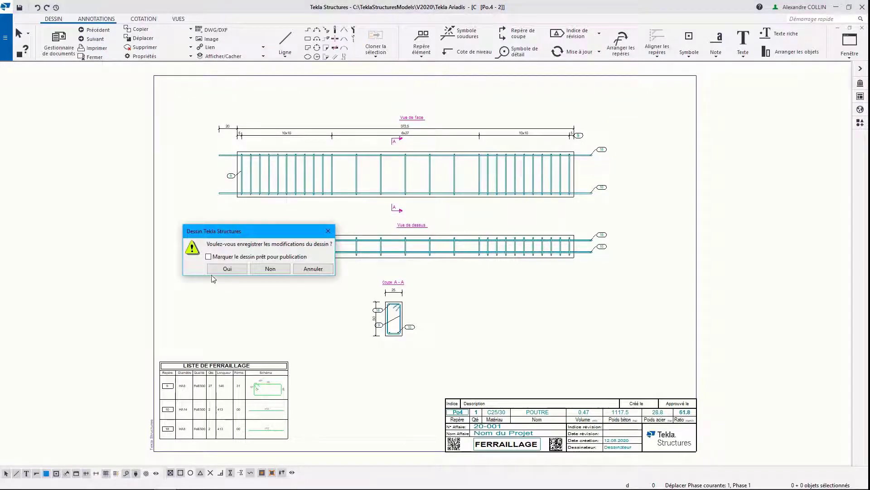
left_click(225, 270)
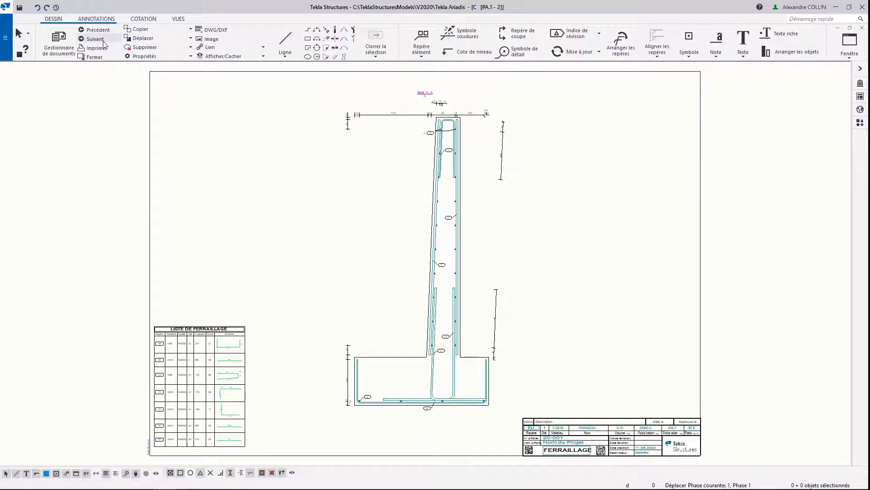
left_click(104, 42)
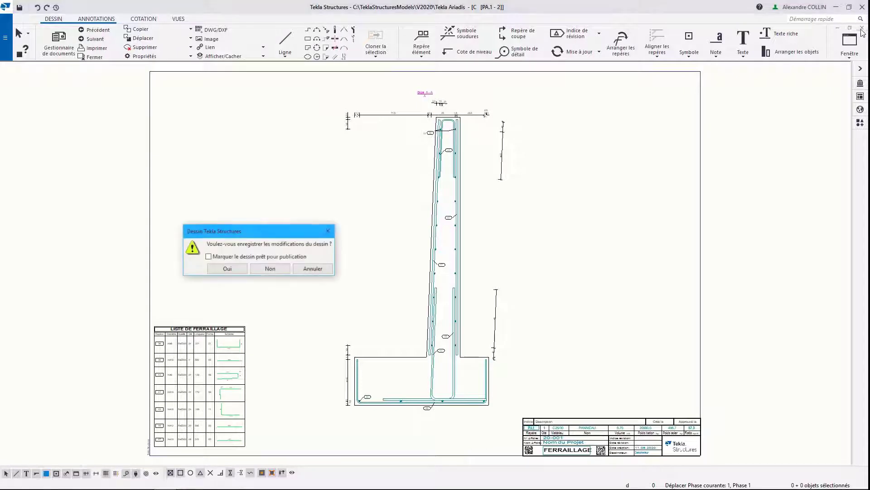
left_click(227, 269)
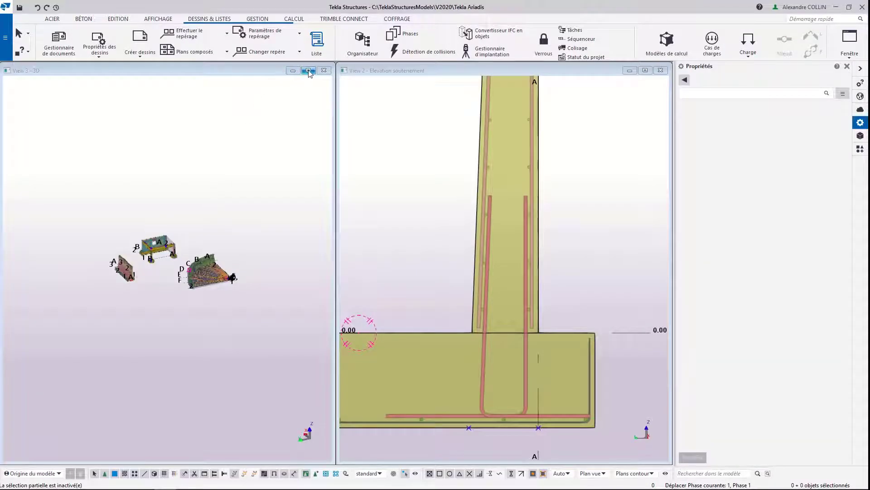
Step: Maximize the 3D view of the whole model and render its concrete parts as opaque solids
left_click(307, 70)
scroll(343, 264, "up", 6)
middle_click_drag(353, 181, 349, 187)
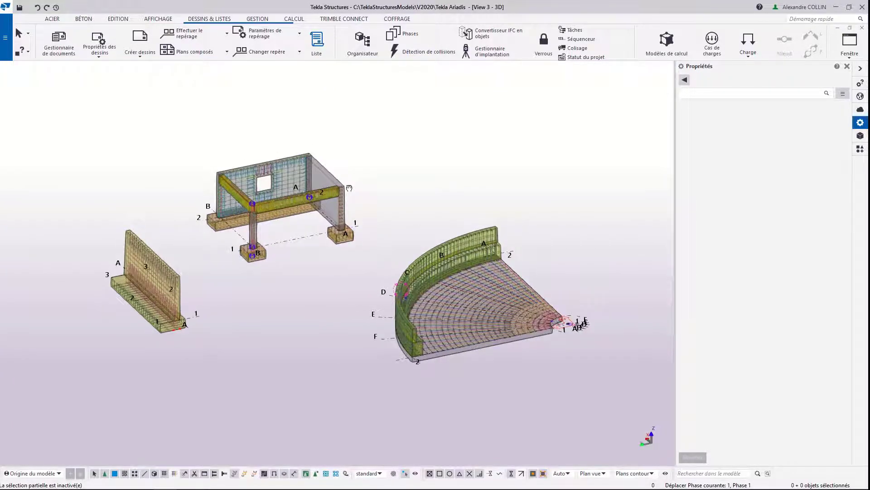
key("ctrl+4")
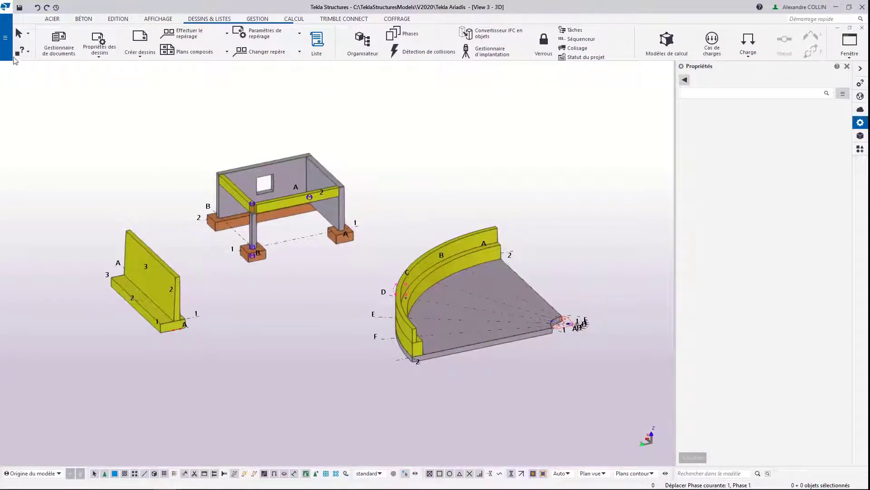
Step: Start a BVBS export of the model
left_click(5, 37)
left_click(33, 160)
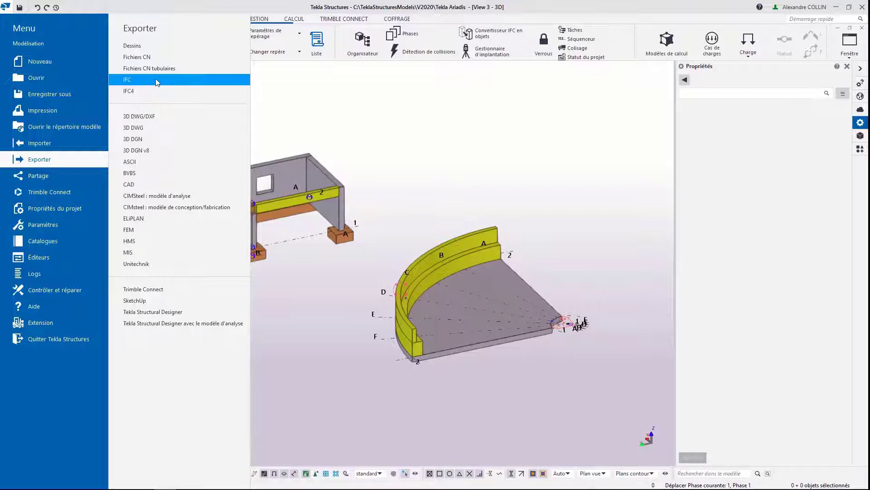
left_click(145, 173)
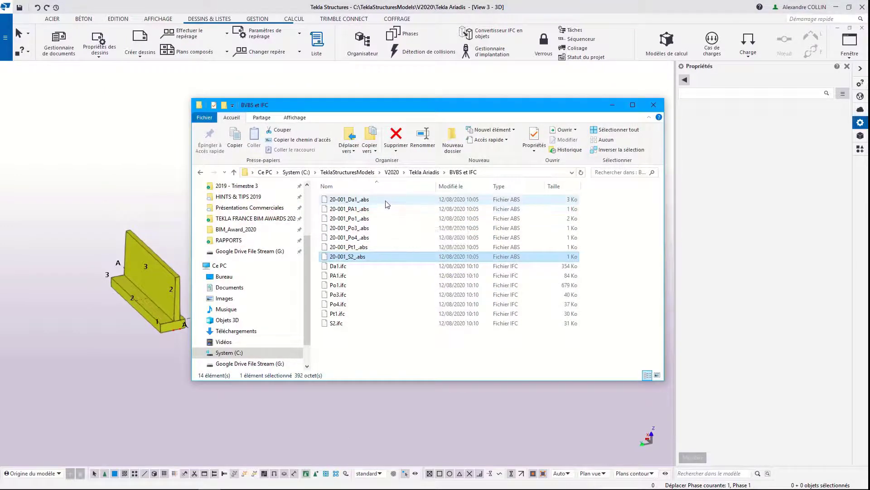
Step: Examine the exported .abs and .ifc files of the concrete elements in the "BVBS et IFC" folder
left_click(387, 200, "shift")
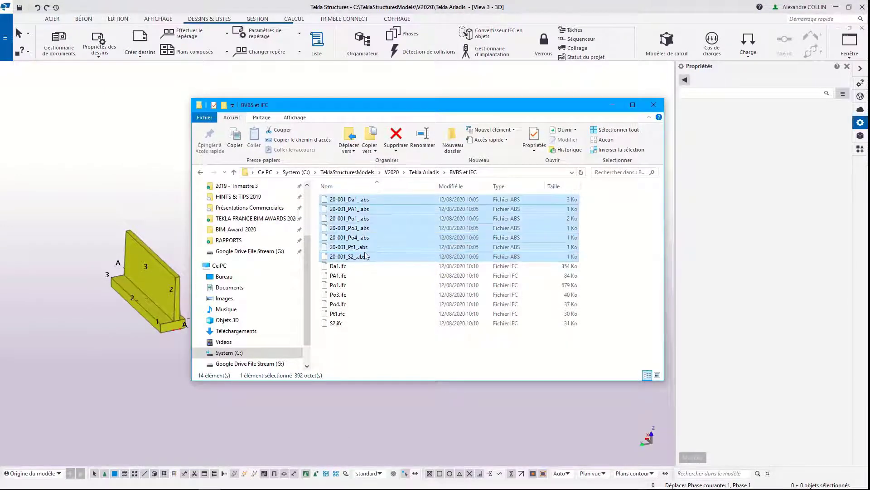
left_click(355, 266)
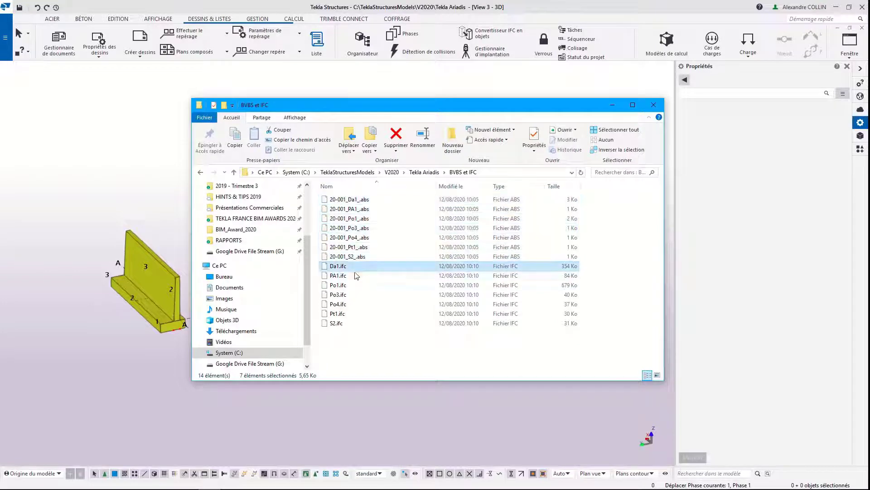
left_click(344, 324, "shift")
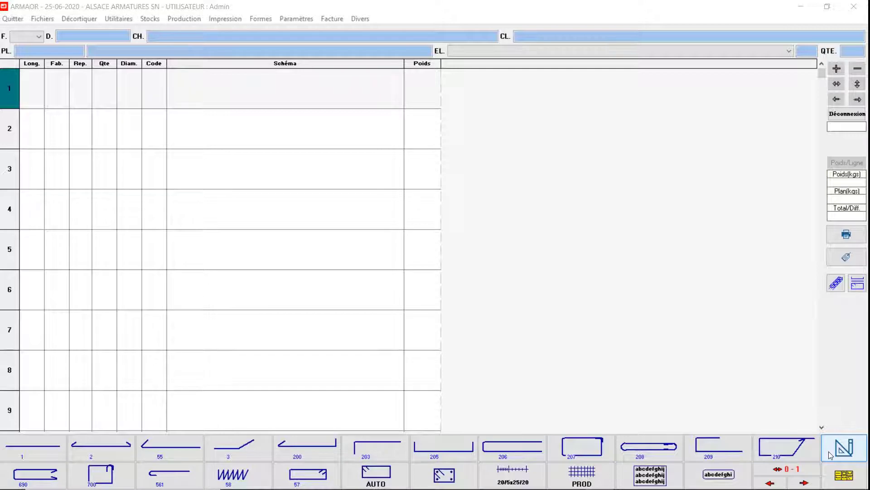
Step: Switch to ARMAOR and load the décorticage with code 219EL-067
left_click(79, 17)
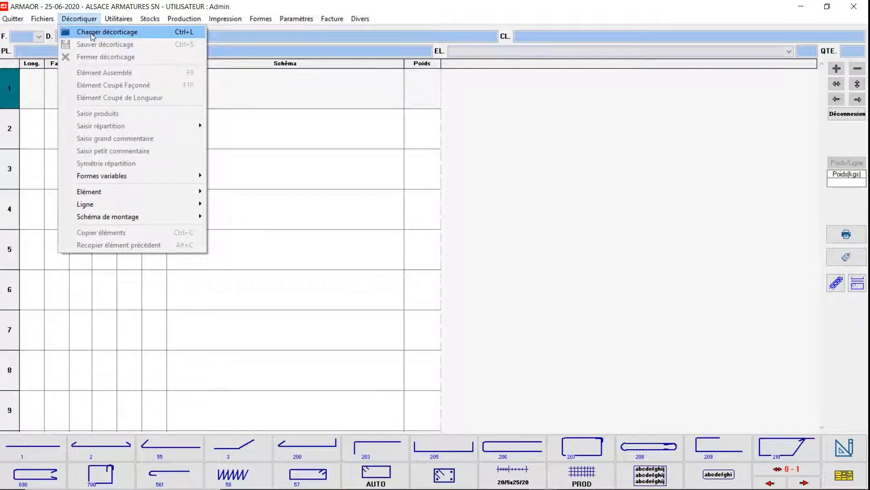
left_click(92, 33)
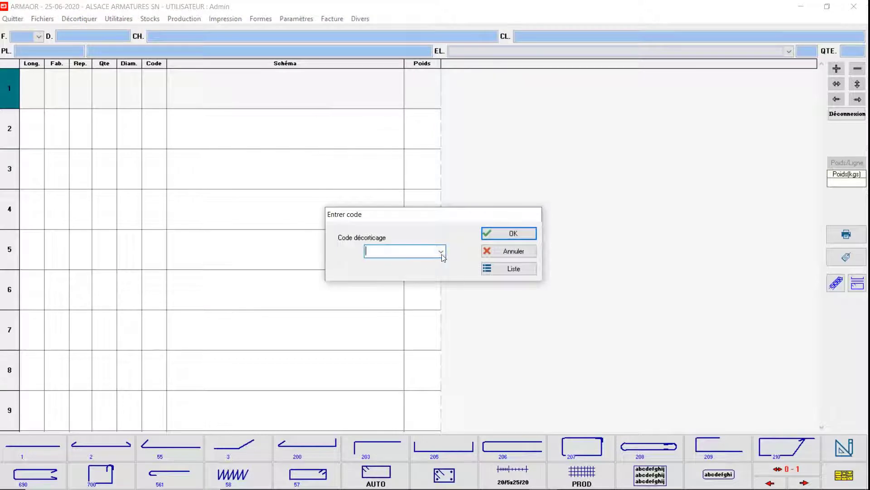
left_click(440, 251)
left_click(405, 264)
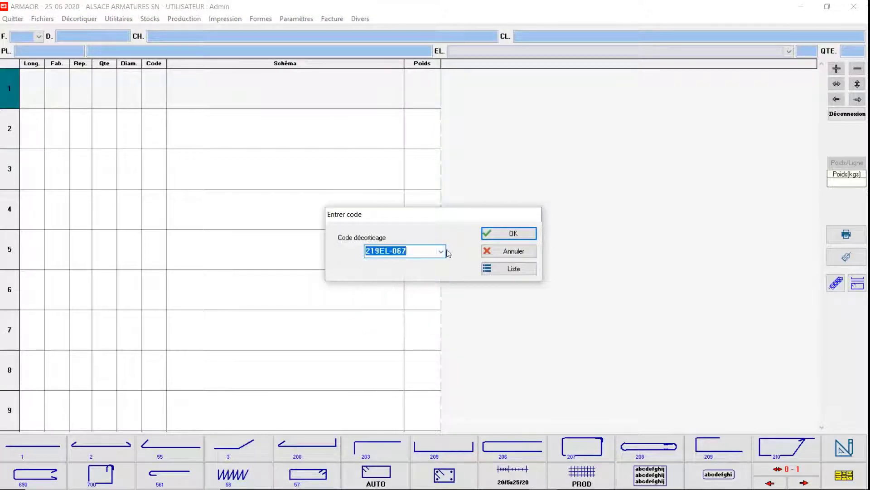
left_click(514, 233)
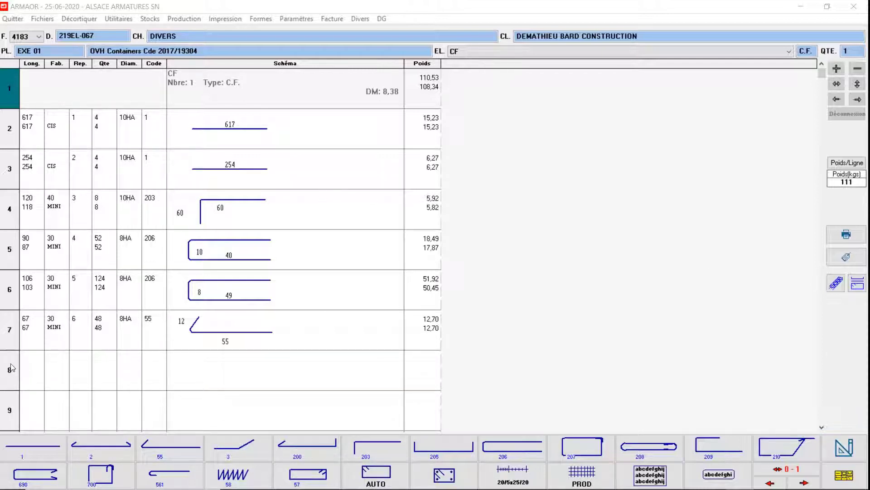
Step: Add bar mark 7 on line 8 of the décorticage with quantity 20, diameter 8HA and shape code 57
left_click(96, 356)
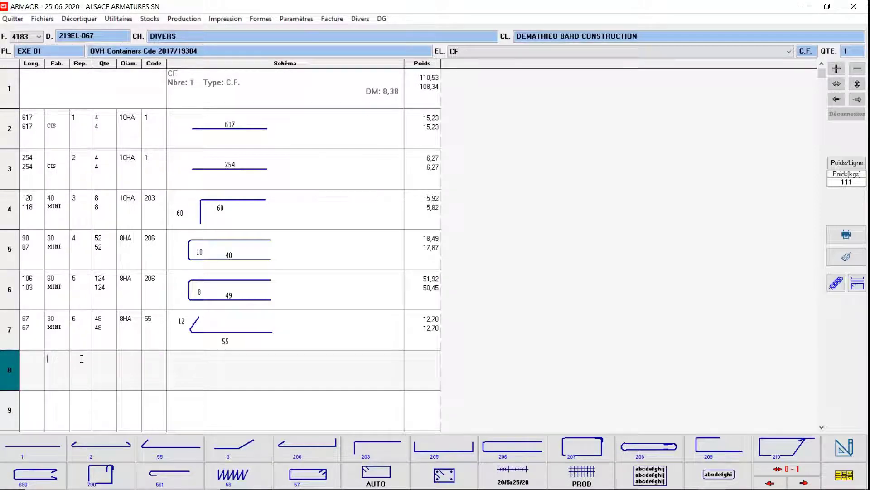
key("Return")
type("20")
key("Return")
type("8")
key("Return")
type("57")
key("Return")
Step: Complete the shape 57 stirrup on line 8 with 10 cm hooks and 50 cm sides
type("10")
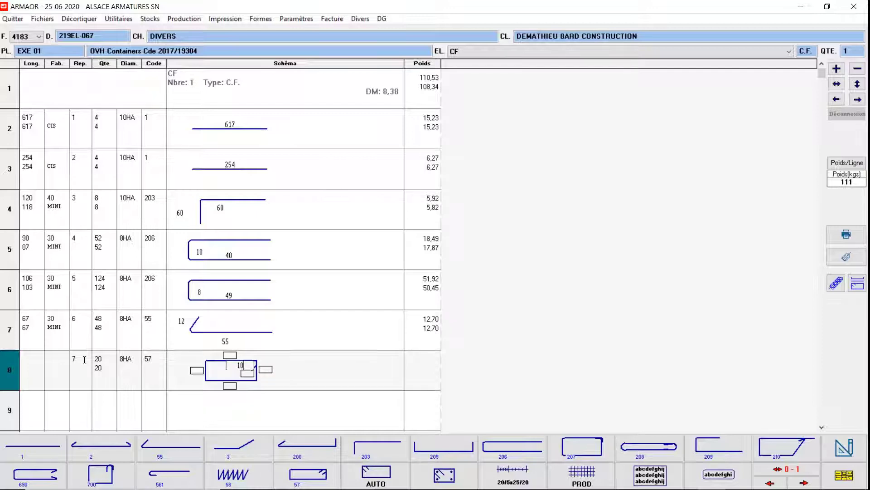
key("Return")
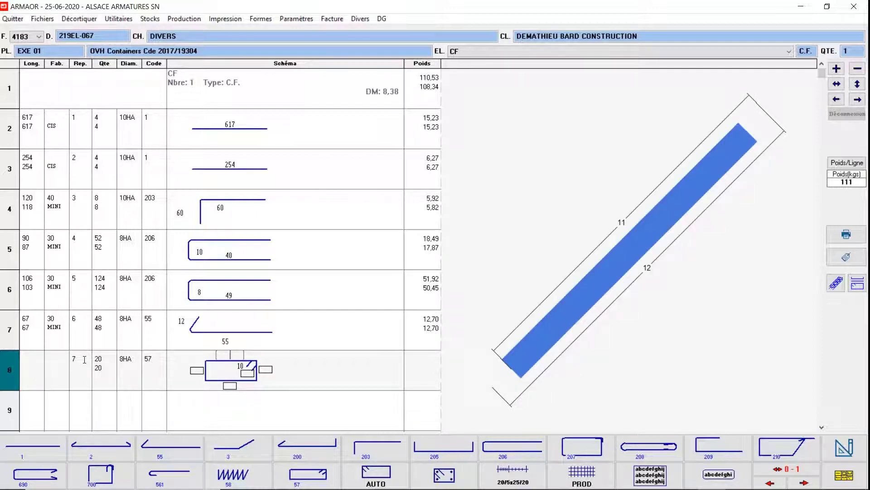
type("50")
key("Return")
type("50")
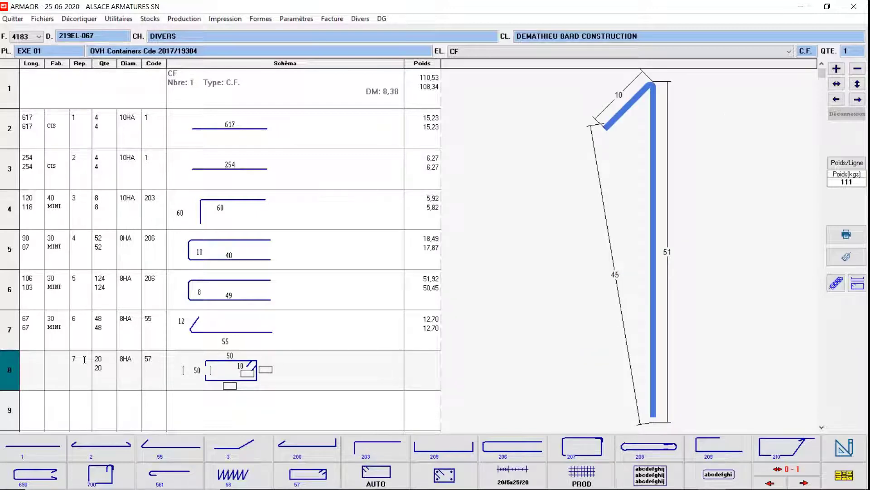
key("Return")
left_click(14, 361)
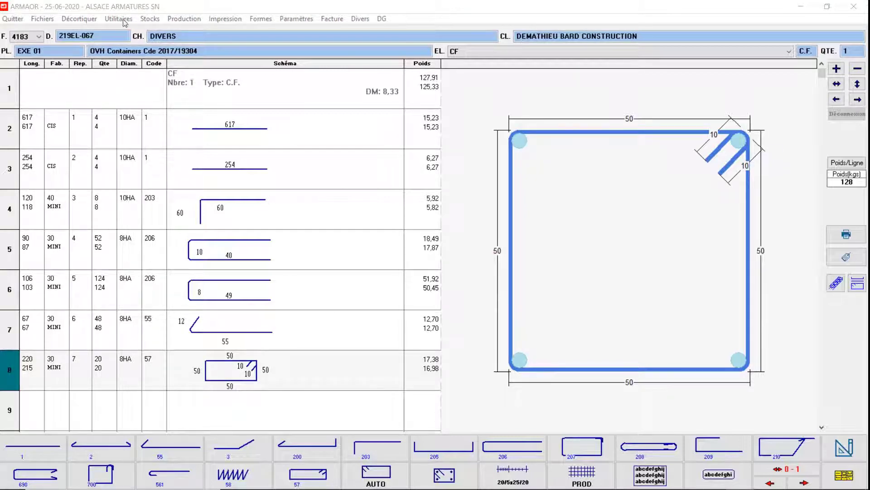
Step: Save the current décorticage and load the décorticage with code 049106-003
left_click(78, 18)
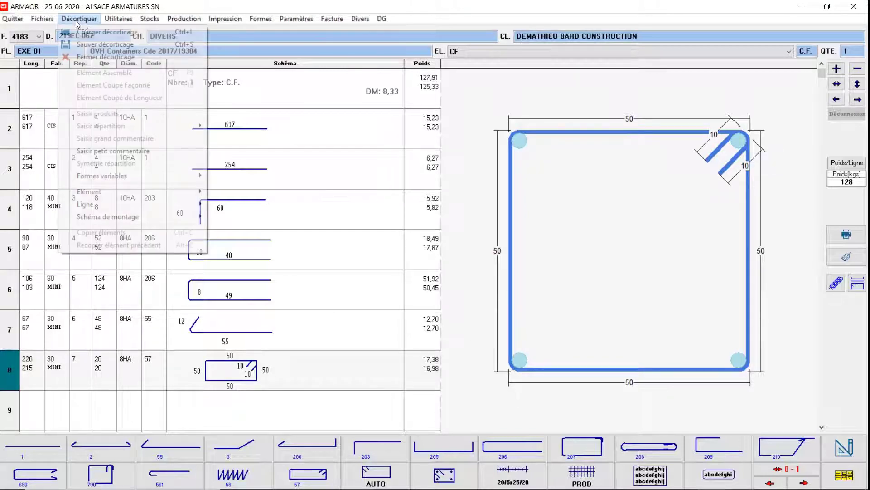
left_click(107, 32)
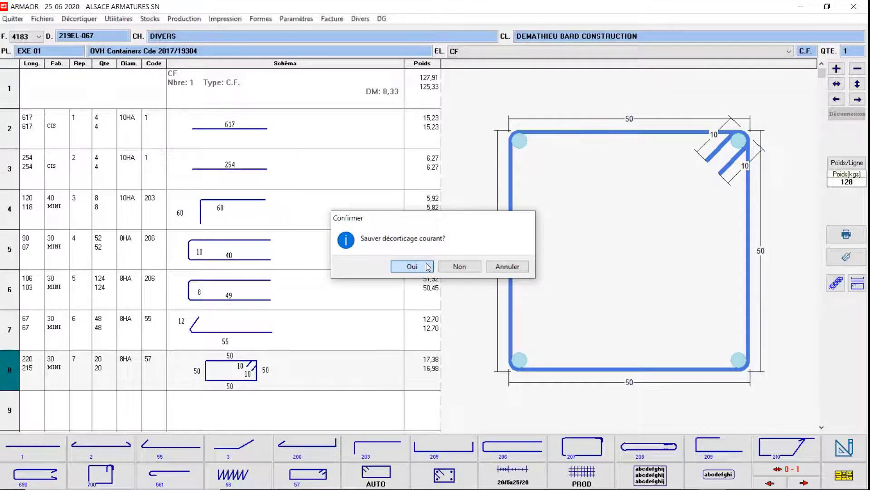
left_click(426, 269)
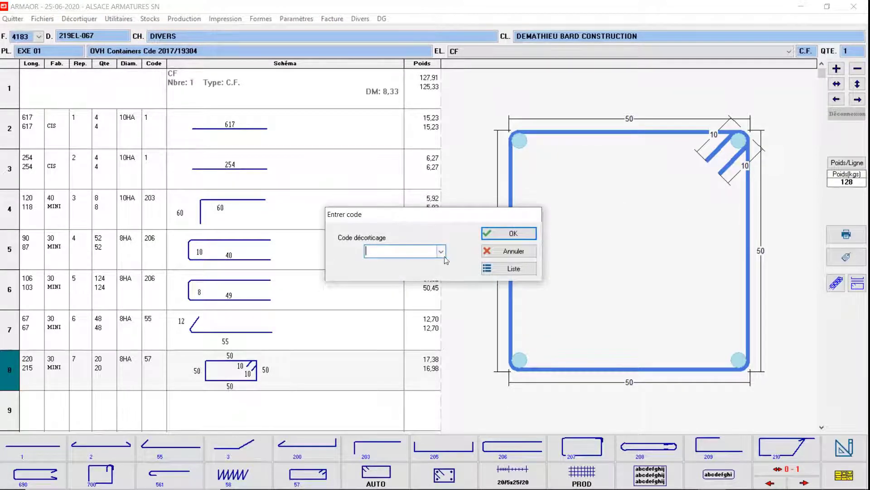
left_click(442, 252)
left_click(403, 265)
left_click(512, 233)
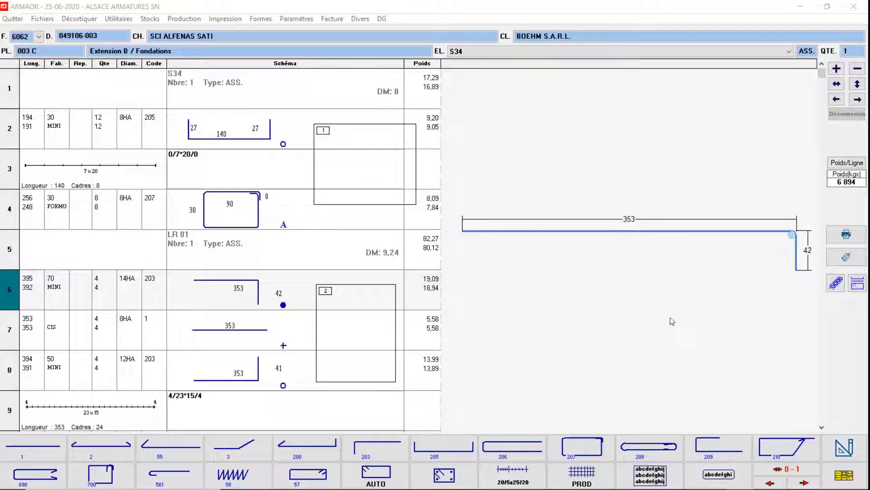
Step: Go to element S23, inspect its assembly diagram and reinforcement cage in the realistic 3D view, and return to the décorticage
left_click(564, 49)
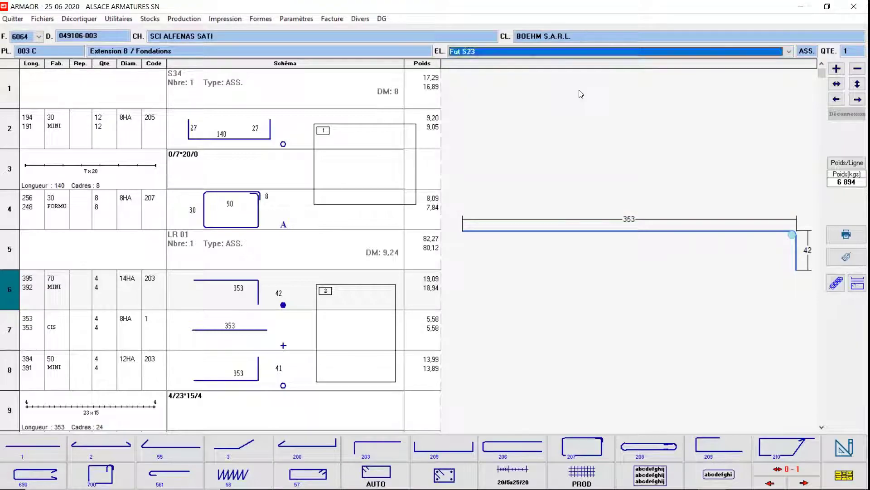
left_click(578, 90)
double_click(356, 139)
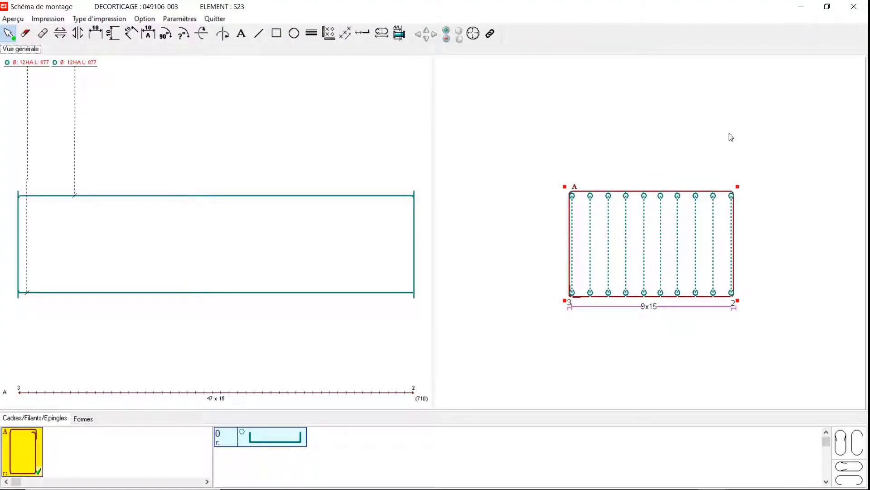
left_click(20, 21)
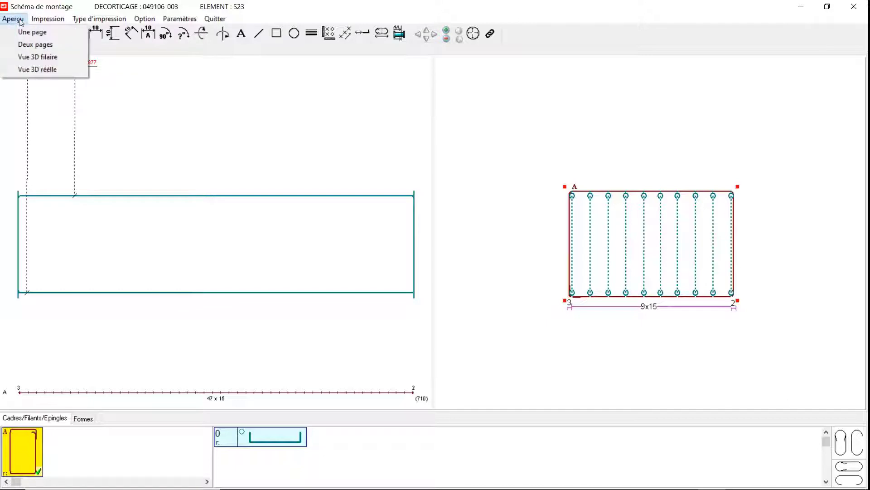
left_click(34, 68)
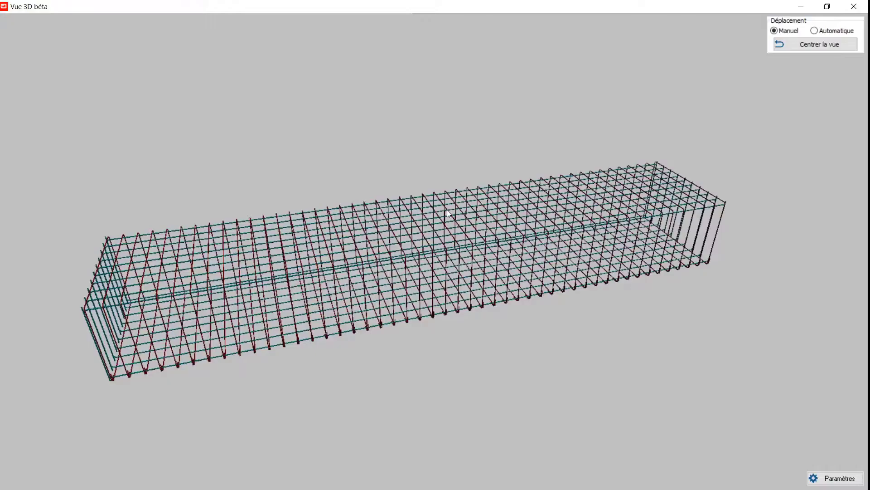
left_click_drag(446, 254, 463, 297)
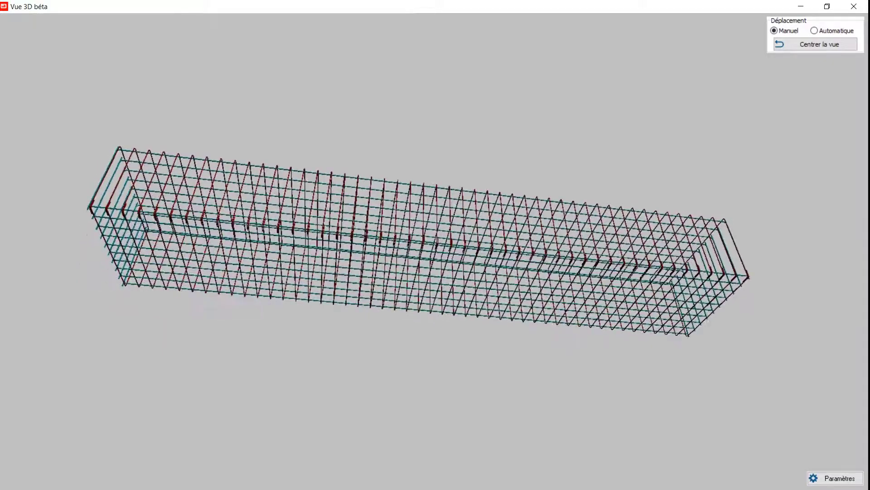
left_click(854, 6)
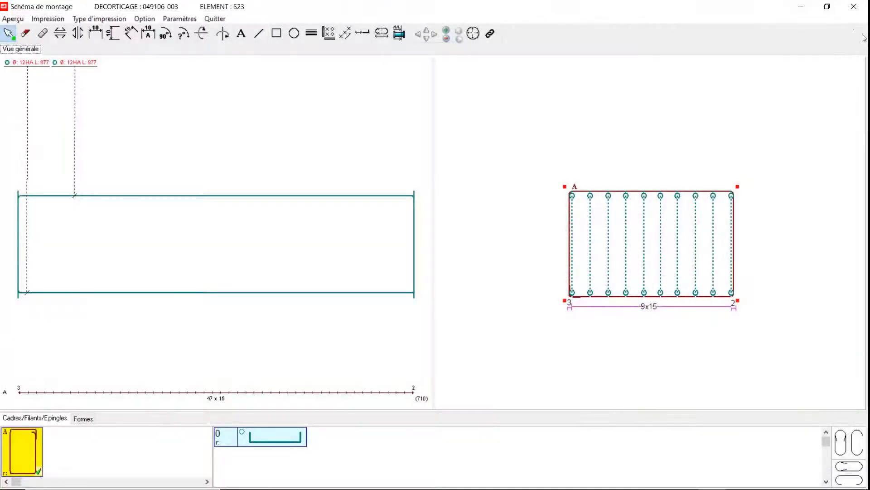
left_click(854, 6)
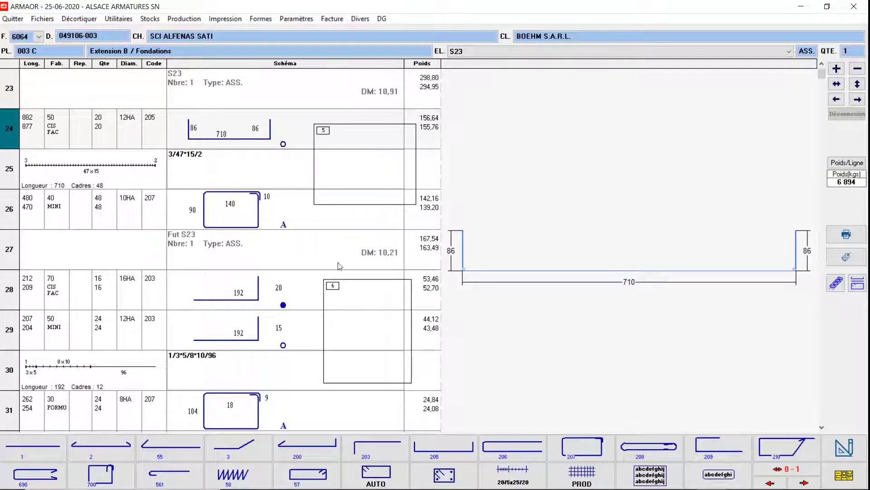
Step: Open the assembly diagram of element Fut S23 and inspect its cage from another angle in the realistic 3D view
double_click(369, 299)
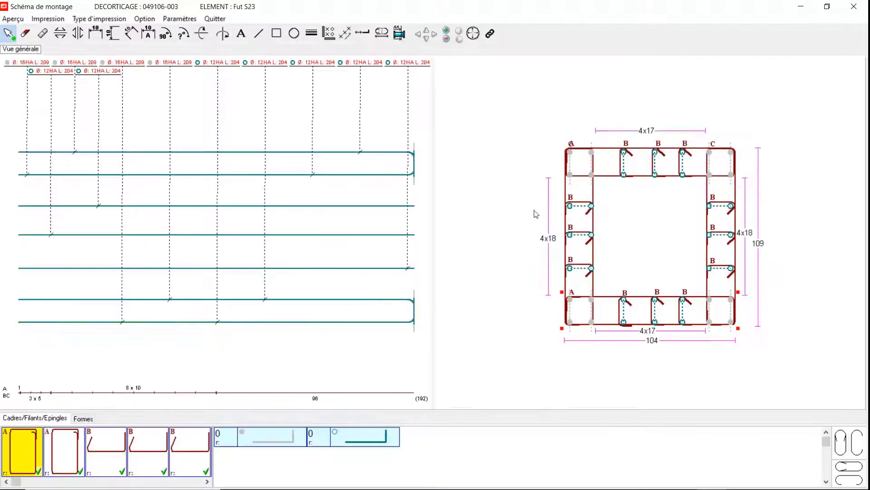
left_click(13, 18)
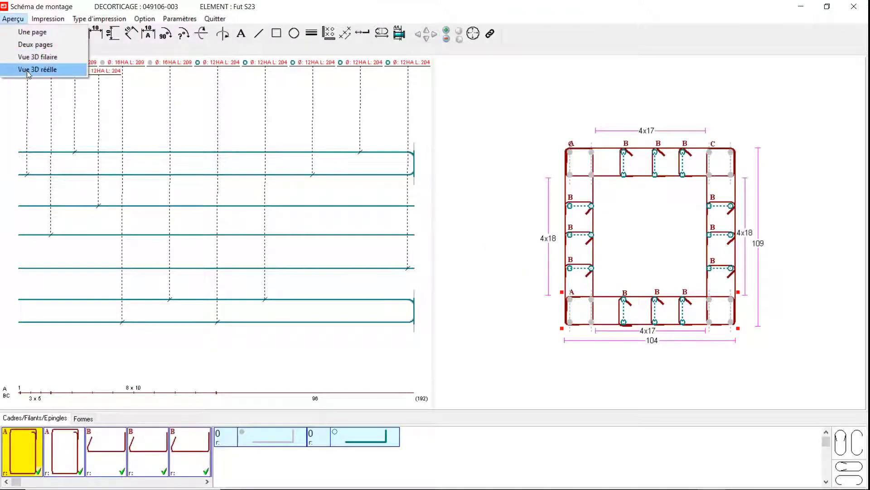
left_click(29, 69)
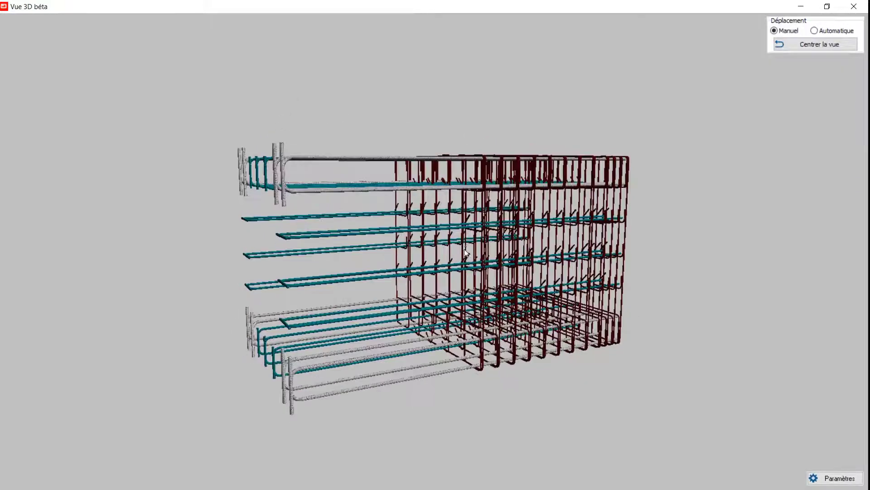
left_click_drag(464, 249, 526, 274)
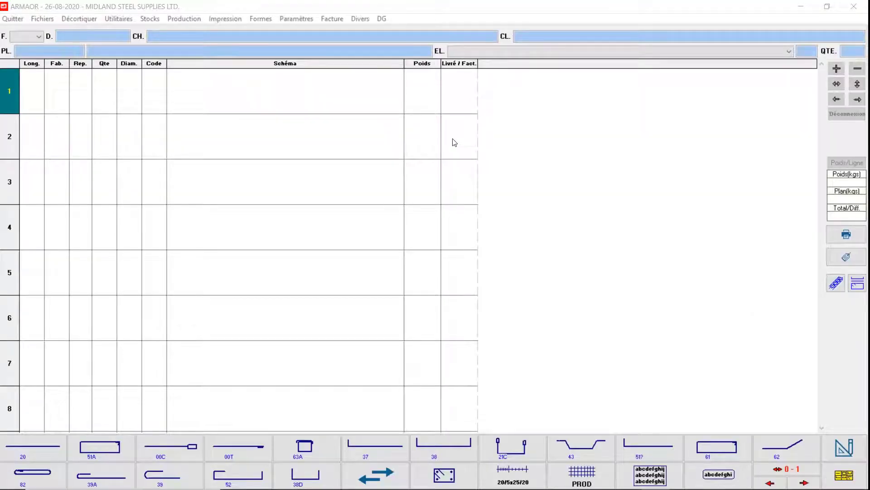
Step: Open the file Global.ifc from the Téléchargements folder in the IFC Viewer
left_click(73, 20)
mouse_move(119, 20)
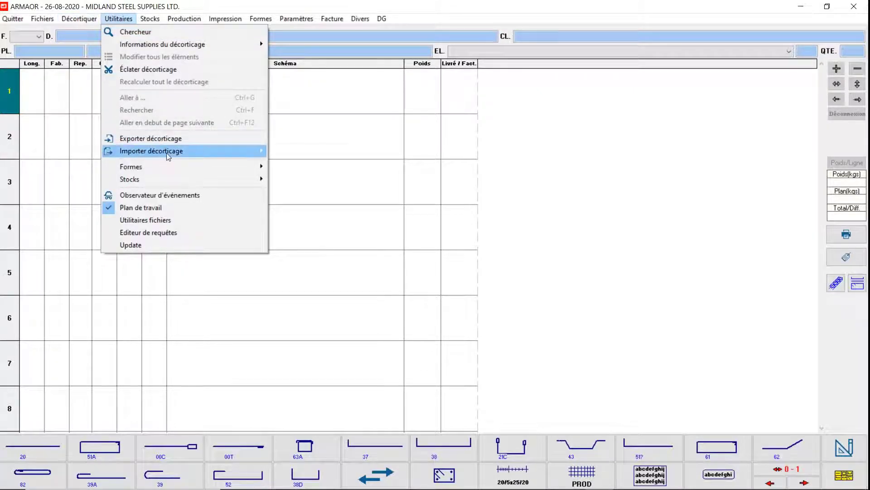
mouse_move(170, 152)
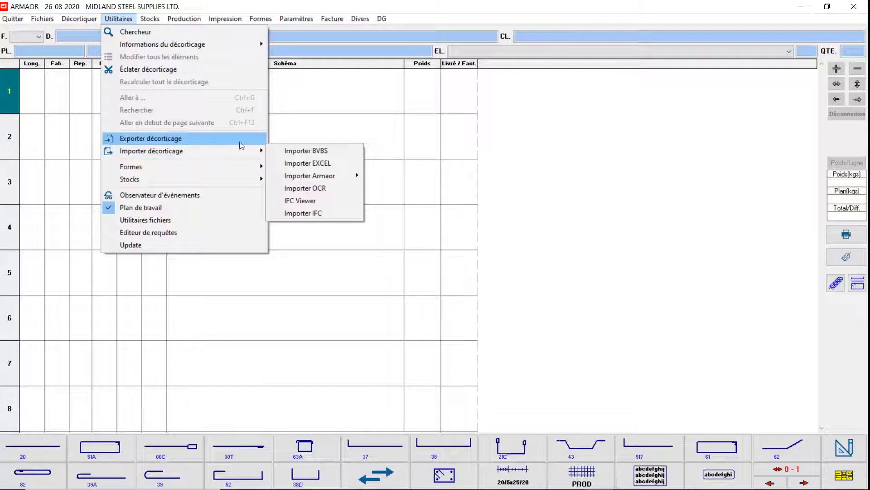
left_click(323, 202)
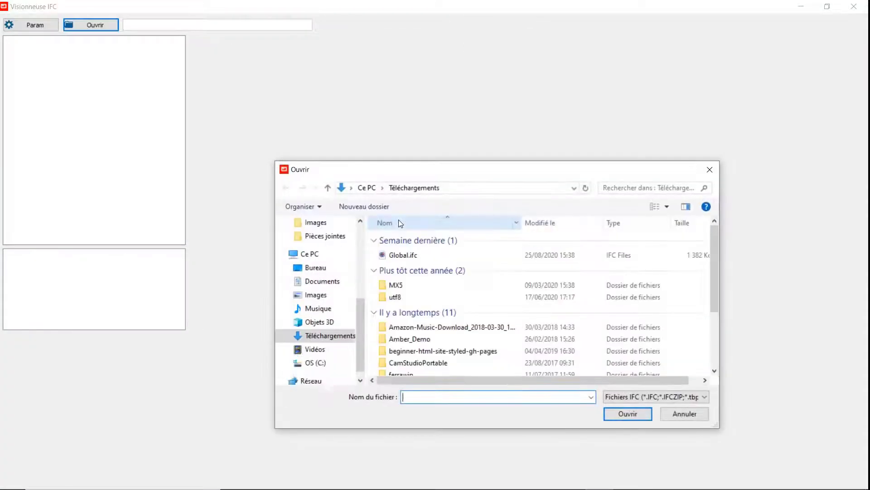
left_click(408, 254)
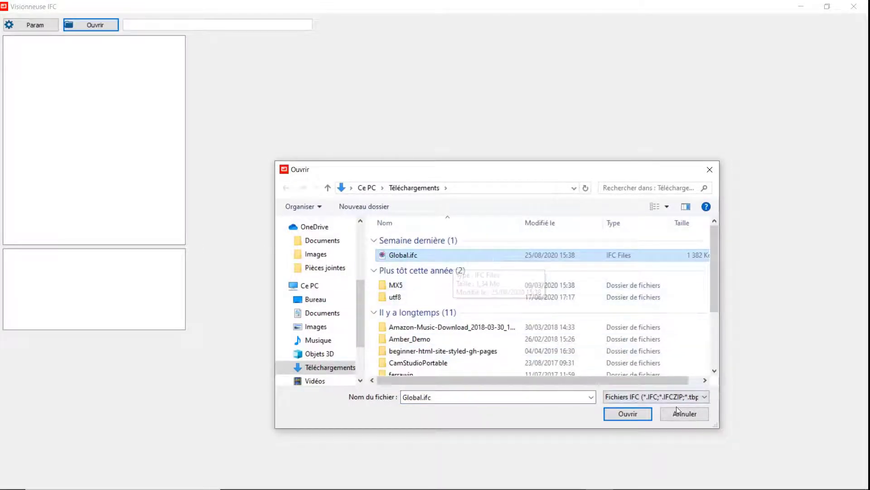
left_click(633, 413)
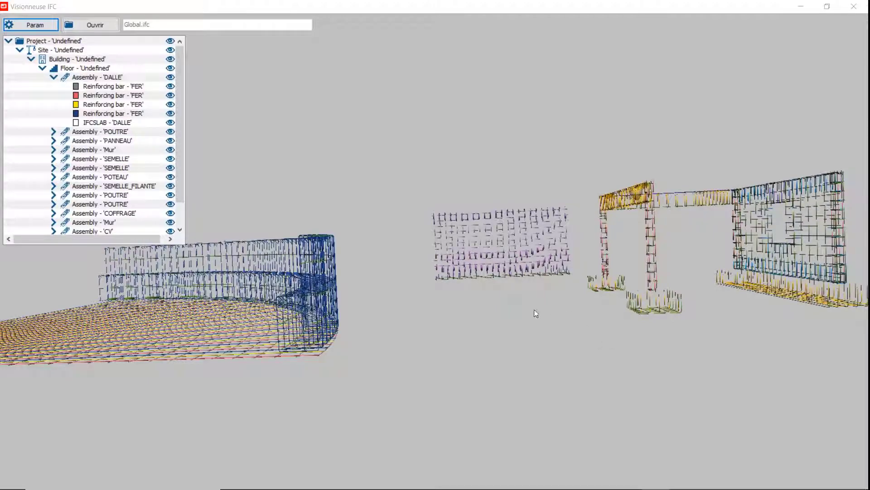
Step: Examine the reinforcement of the slab, walls, beams, columns and footings in the Global.ifc model from several angles
scroll(530, 315, "up", 8)
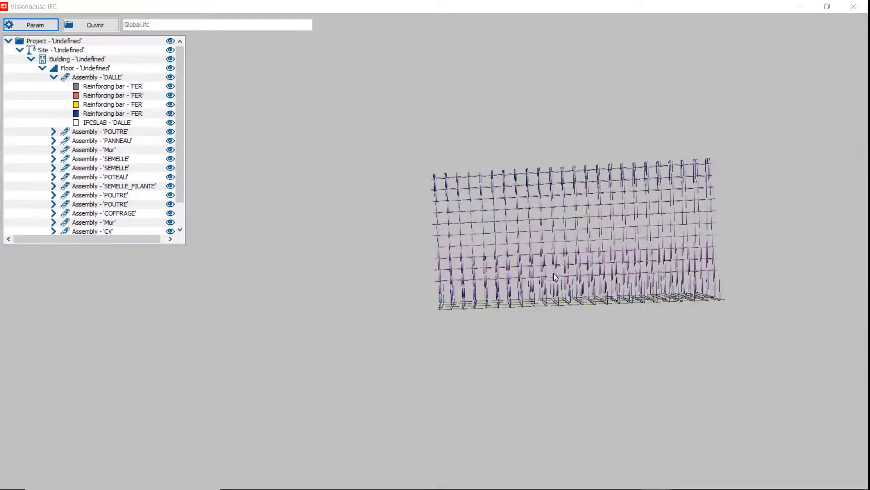
left_click_drag(553, 273, 869, 274)
left_click_drag(750, 305, 852, 299)
scroll(621, 344, "up", 4)
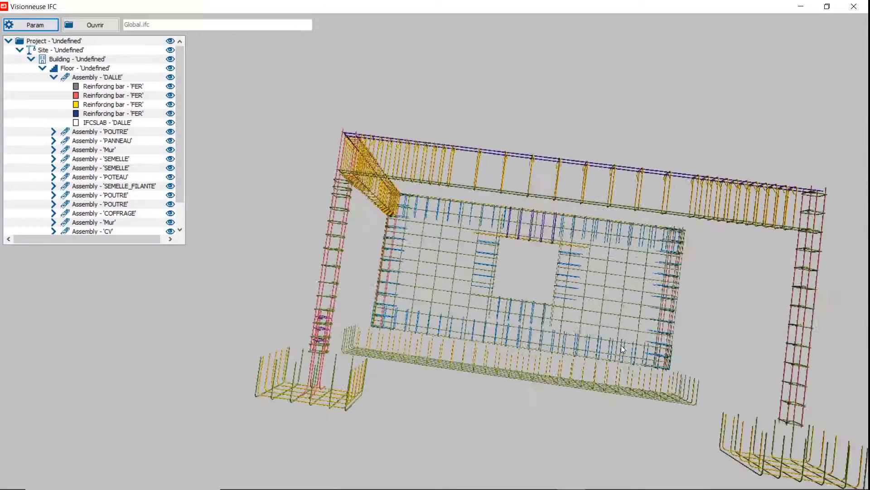
left_click_drag(621, 344, 530, 300)
scroll(521, 324, "up", 10)
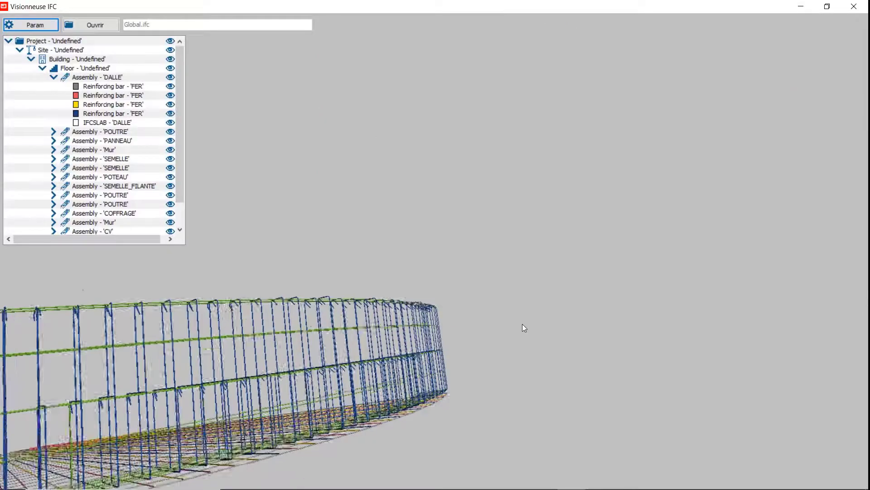
scroll(501, 329, "down", 8)
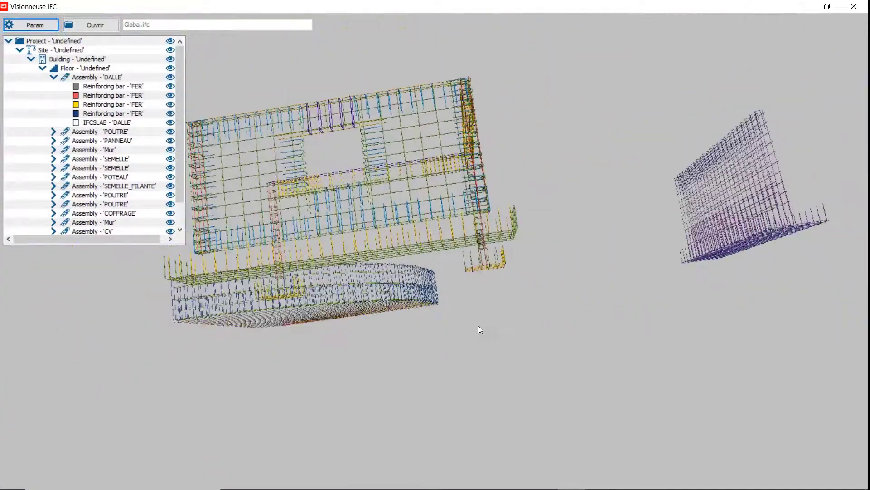
left_click_drag(413, 287, 503, 301)
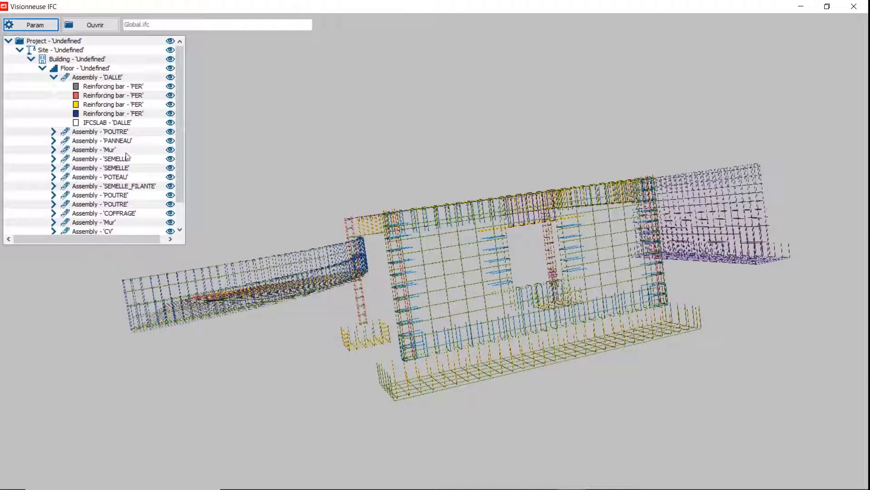
Step: Highlight the PANNEAU assembly and centre the 3D view on it
left_click(73, 141)
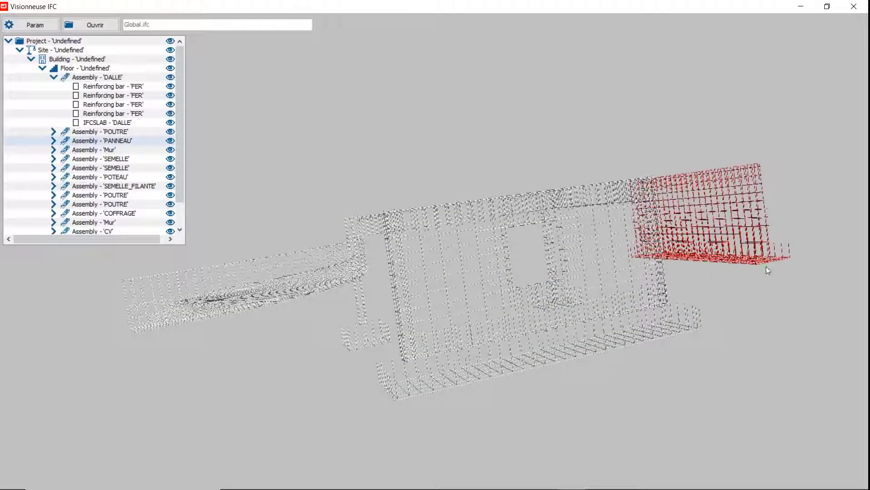
right_click(109, 142)
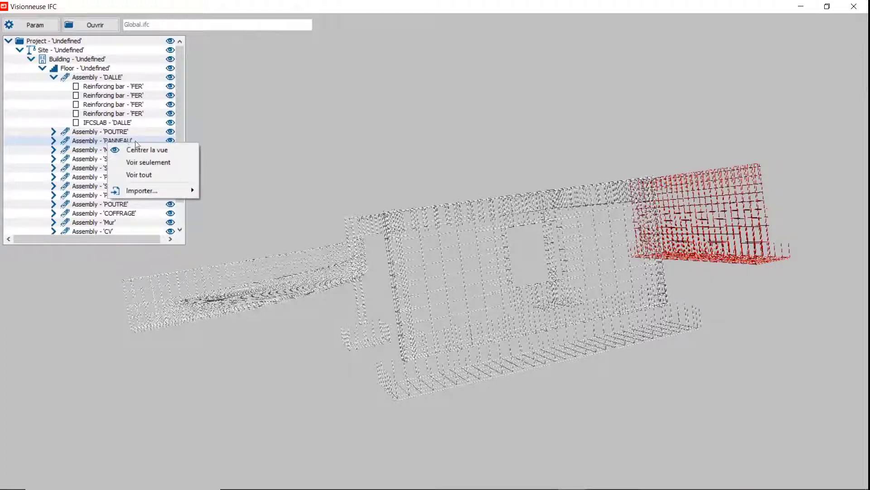
left_click(180, 149)
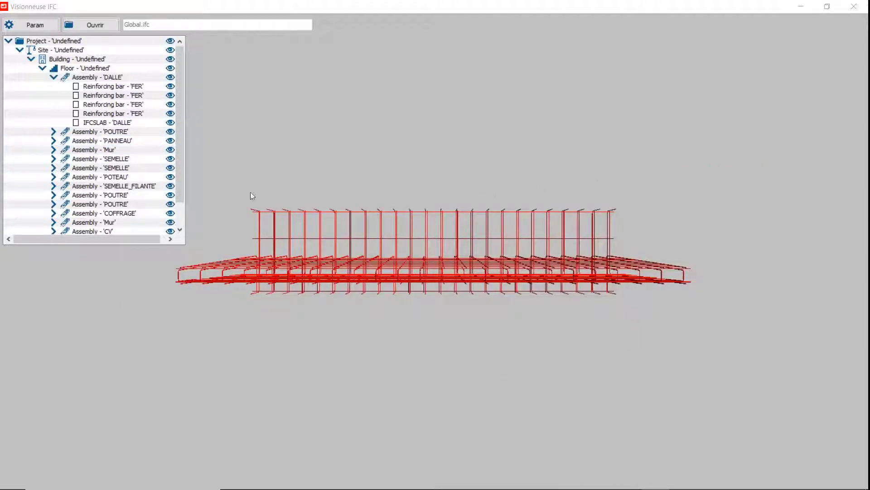
Step: Highlight the first SEMELLE assembly, centre the view on it and inspect its reinforcement from the side
left_click(115, 161)
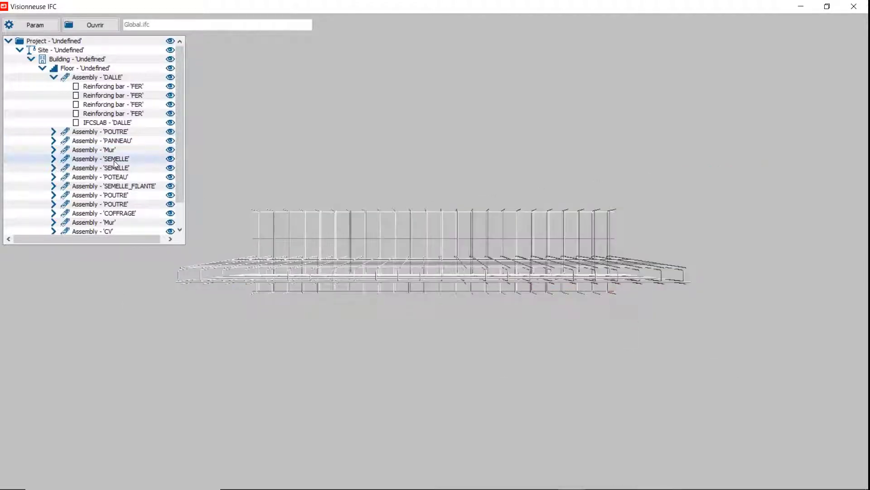
right_click(115, 162)
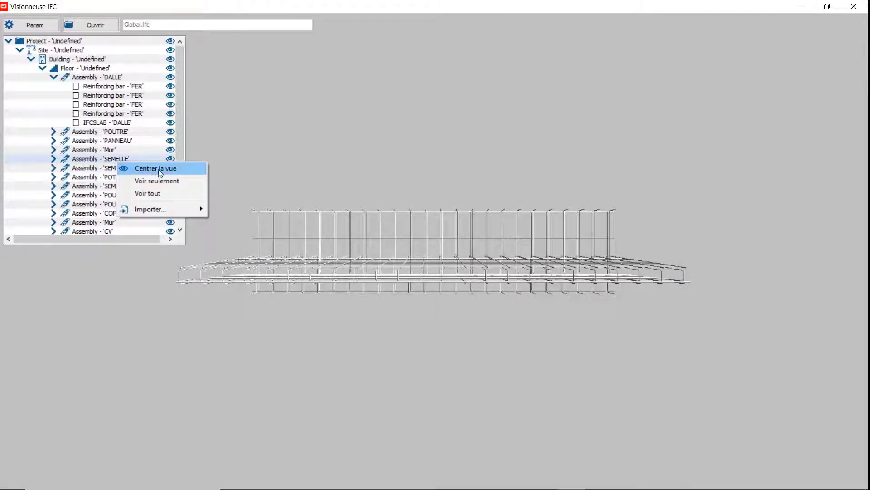
left_click(155, 169)
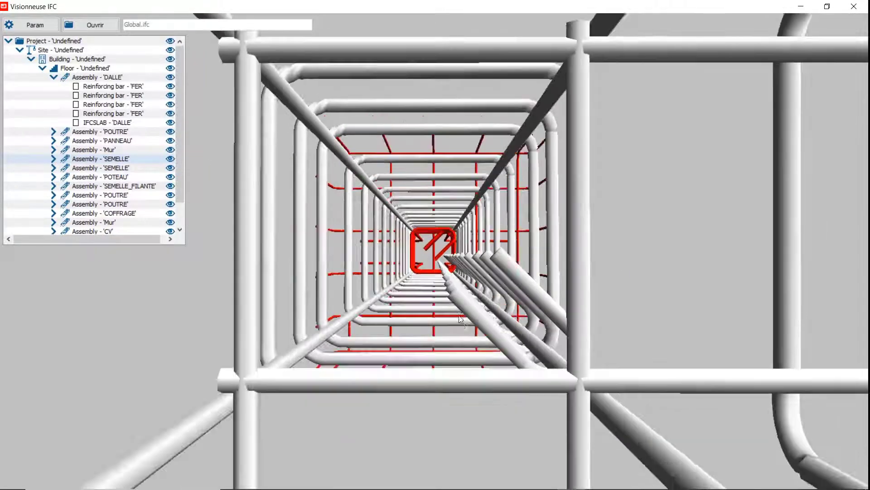
middle_click_drag(459, 316, 415, 170)
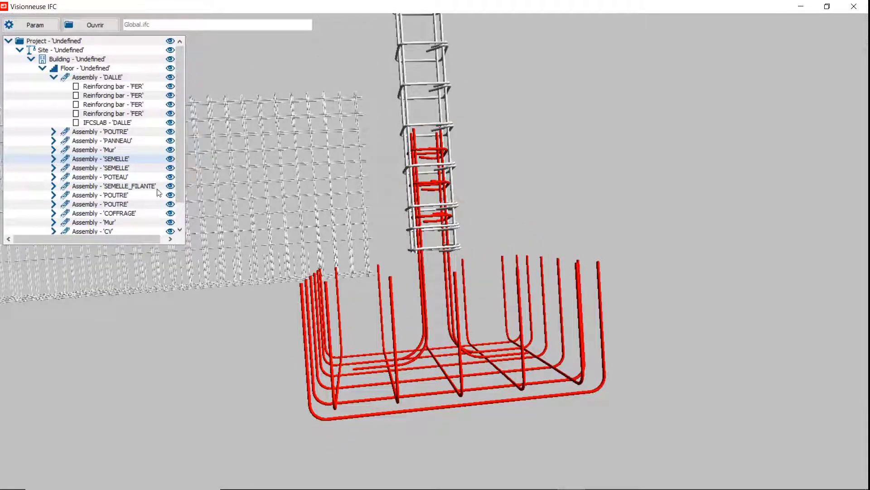
Step: Import the first SEMELLE assembly into the existing contract TEKLA-0001
right_click(111, 159)
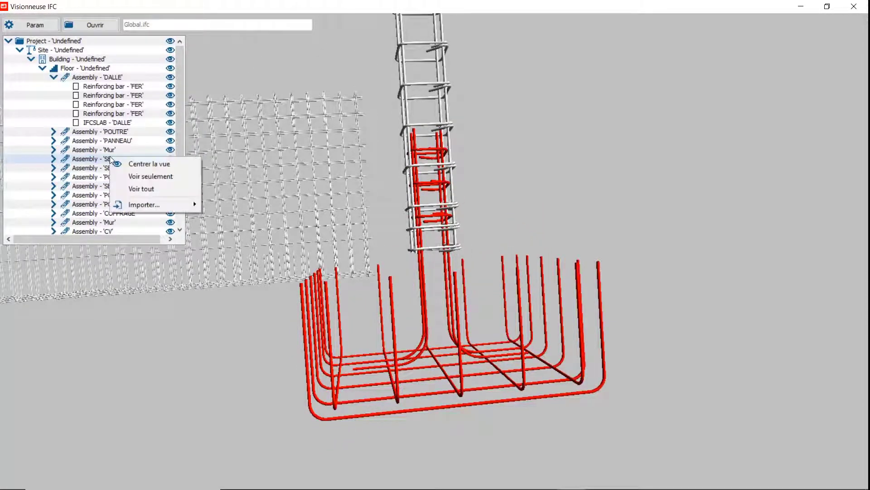
mouse_move(159, 206)
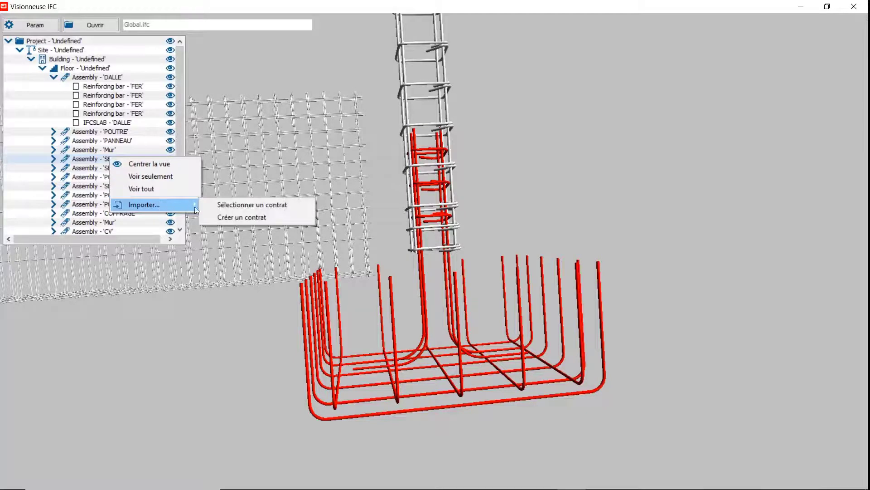
left_click(268, 204)
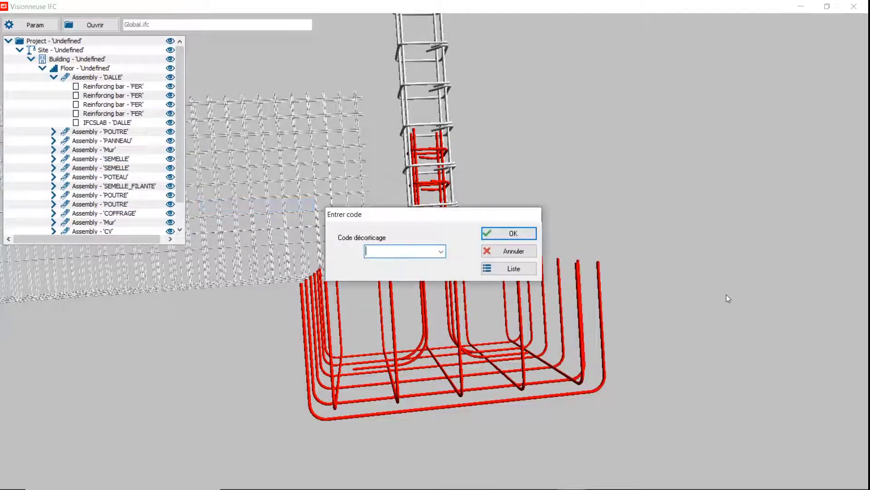
type("TEKLA-0001")
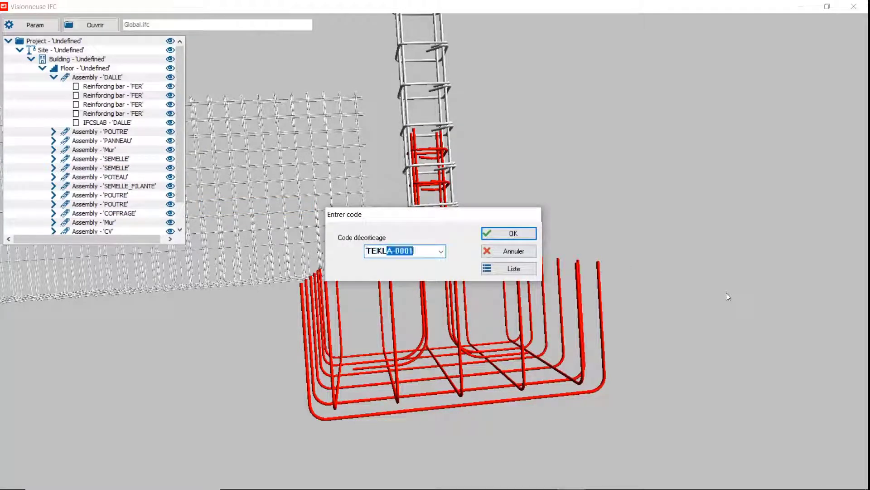
key("End")
key("Return")
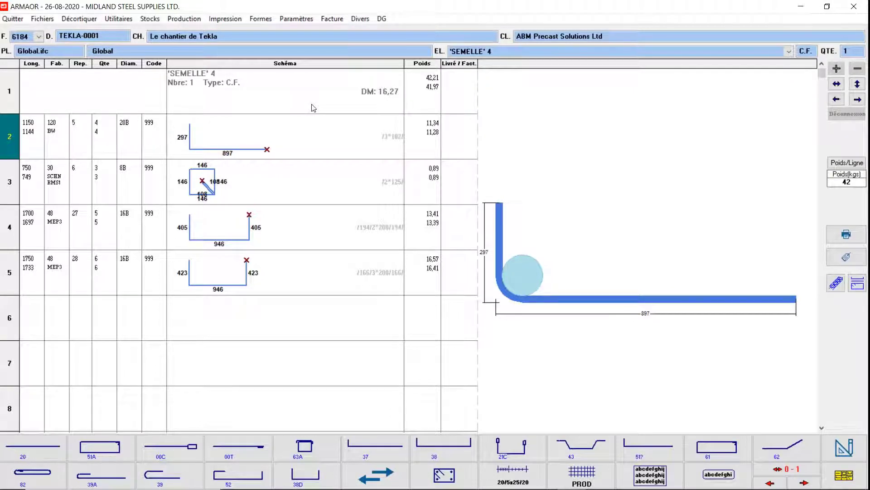
left_click(844, 455)
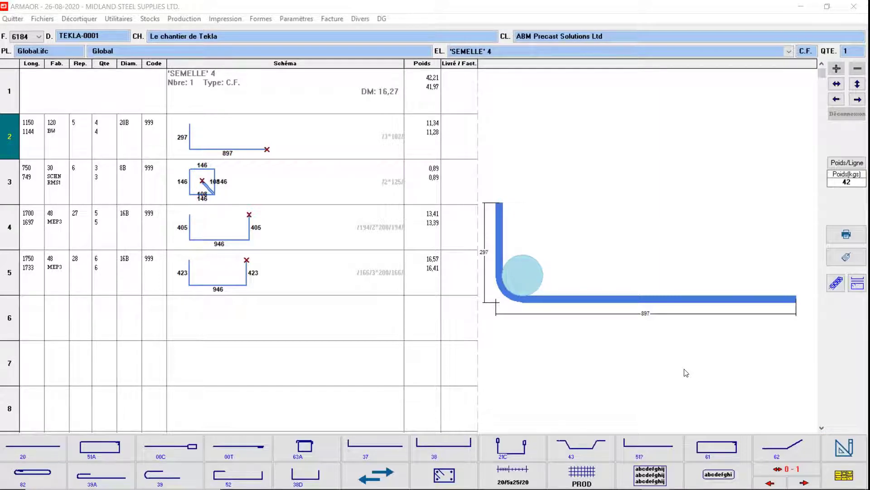
Step: Put code TEKLA-0001 into production by adding it to the codes to produce and continuing to the planning
left_click(183, 18)
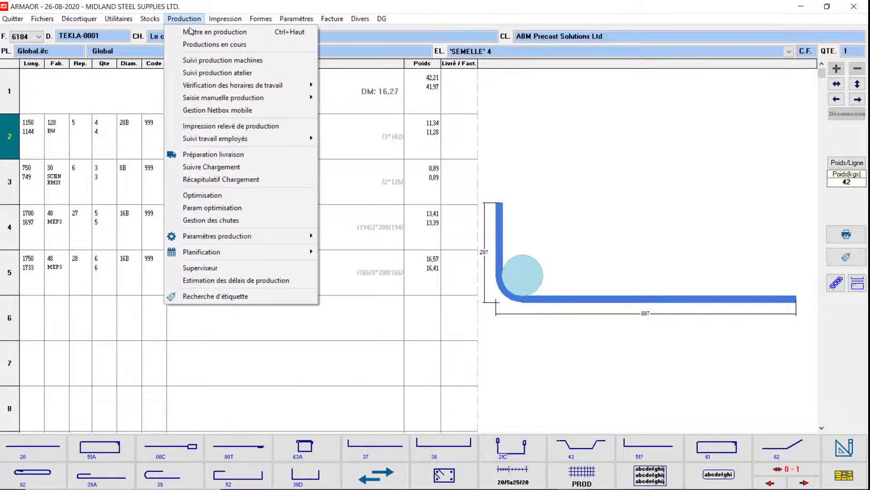
left_click(193, 31)
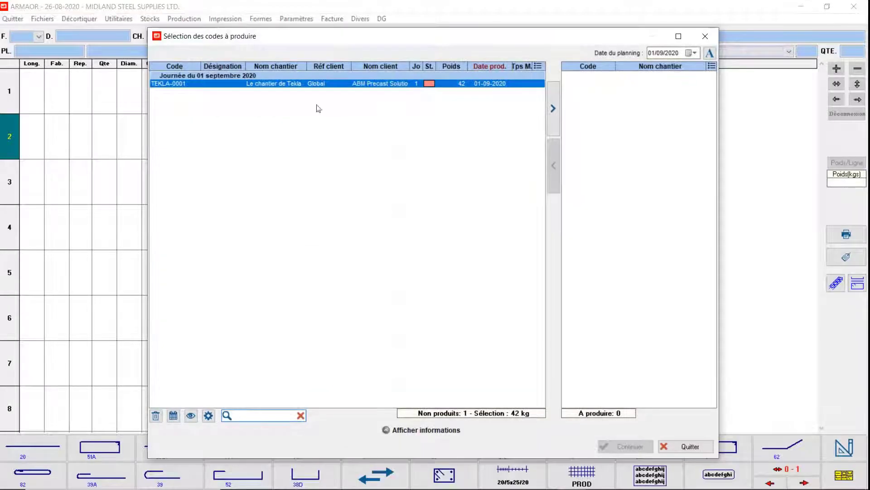
left_click(553, 108)
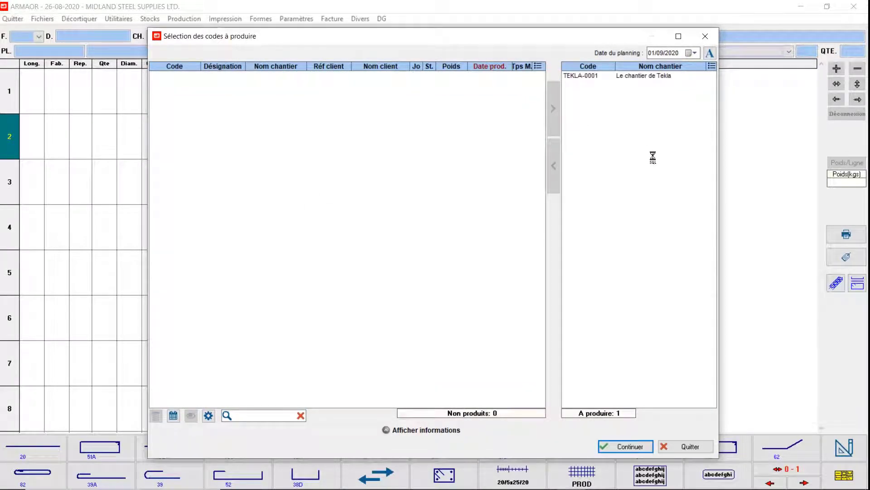
left_click(628, 446)
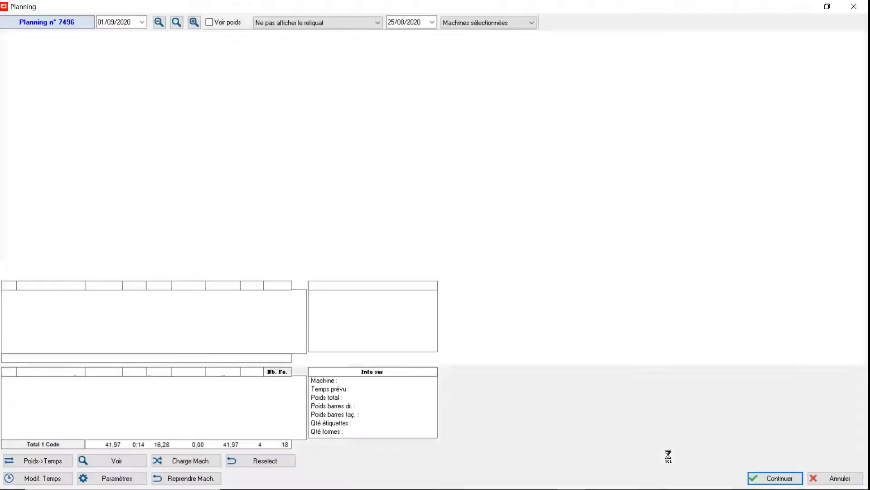
Step: Continue from the planning to its print options and preview the cutting and shipping labels up to page 2
left_click(776, 472)
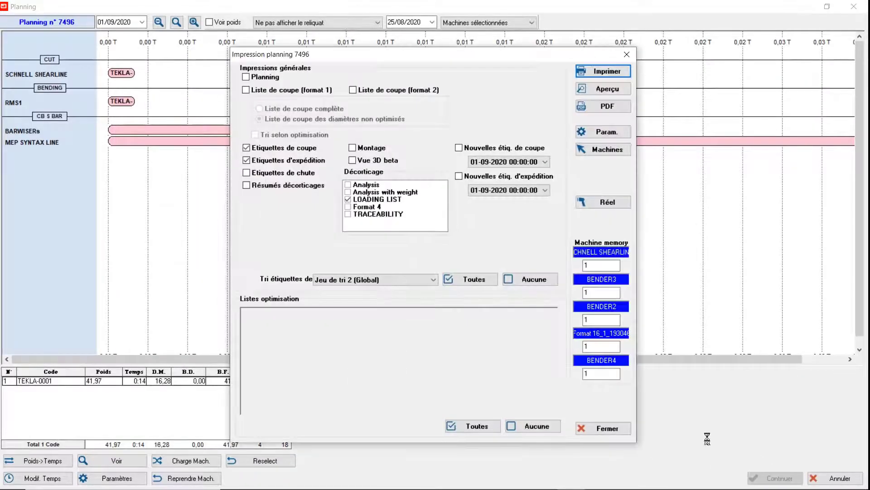
left_click(616, 90)
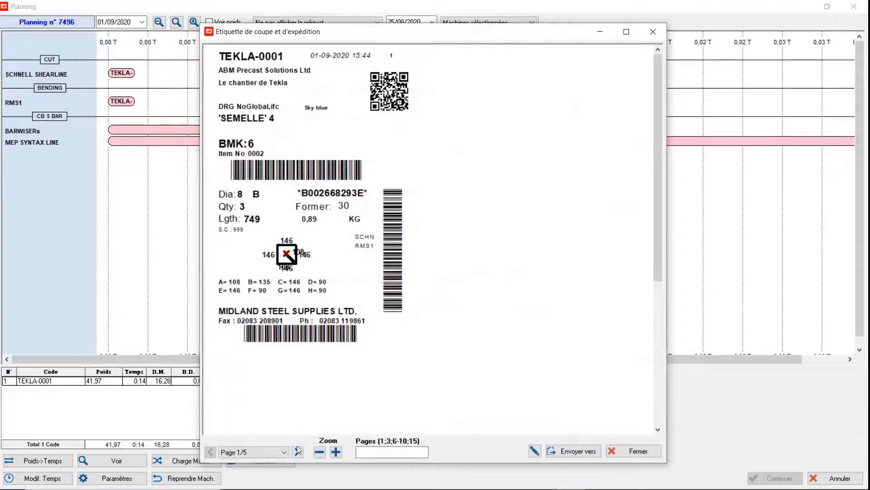
left_click(297, 452)
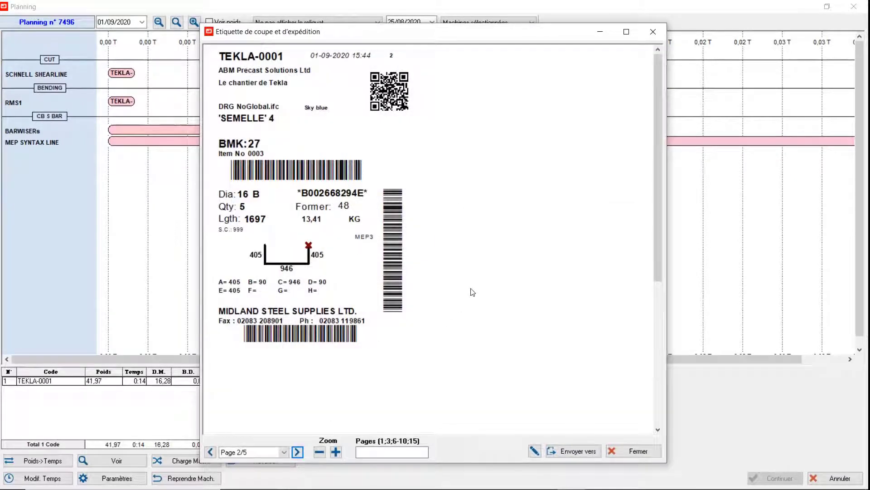